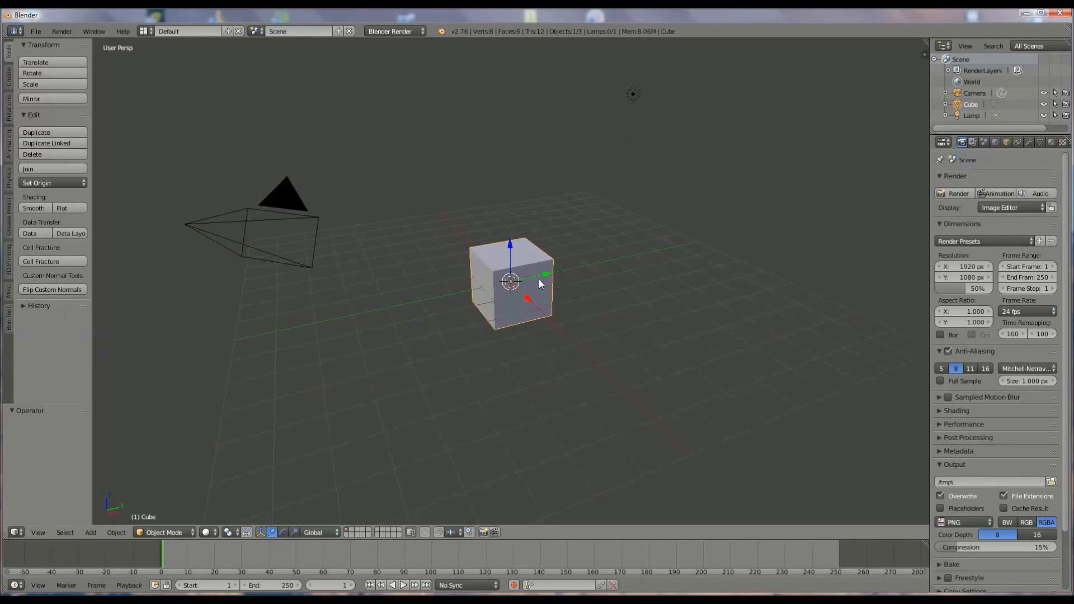
# Delete the default cube and add a mesh plane at the scene's origin
pyautogui.press('x')
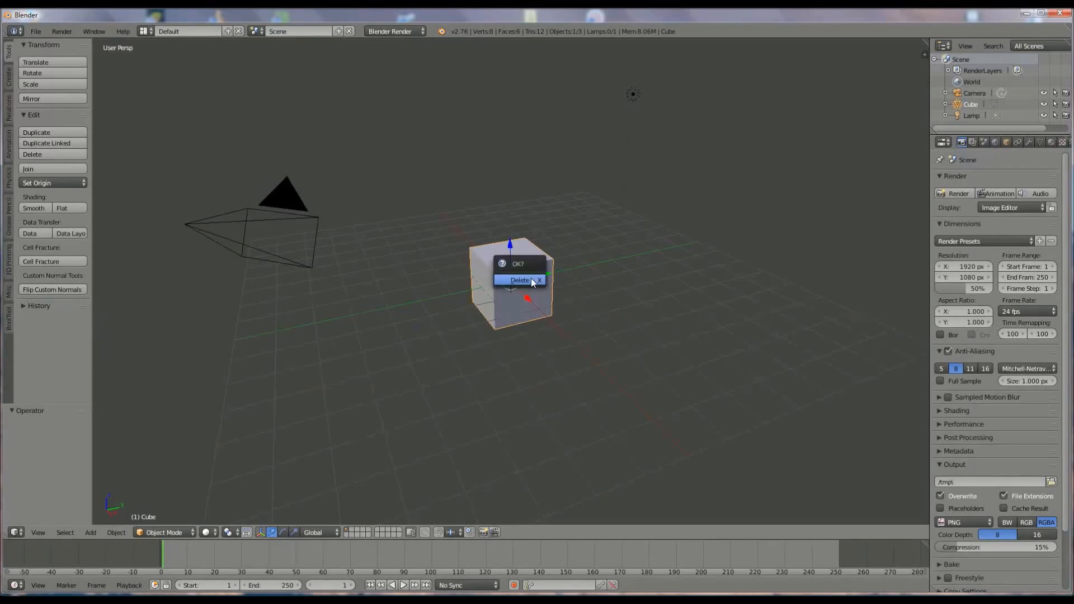
pyautogui.click(537, 284)
pyautogui.click(91, 534)
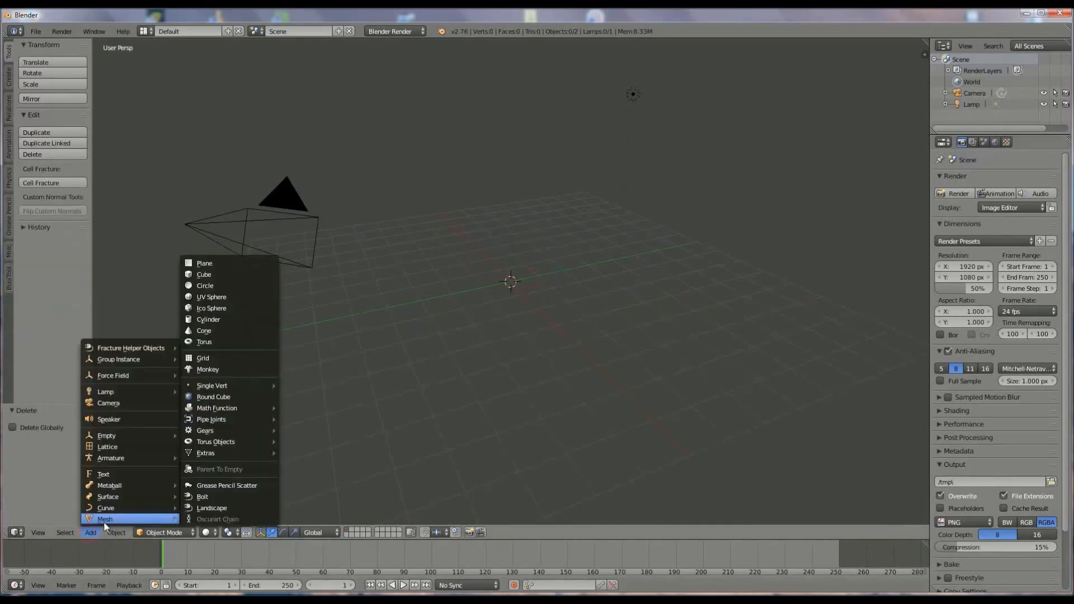
pyautogui.click(91, 532)
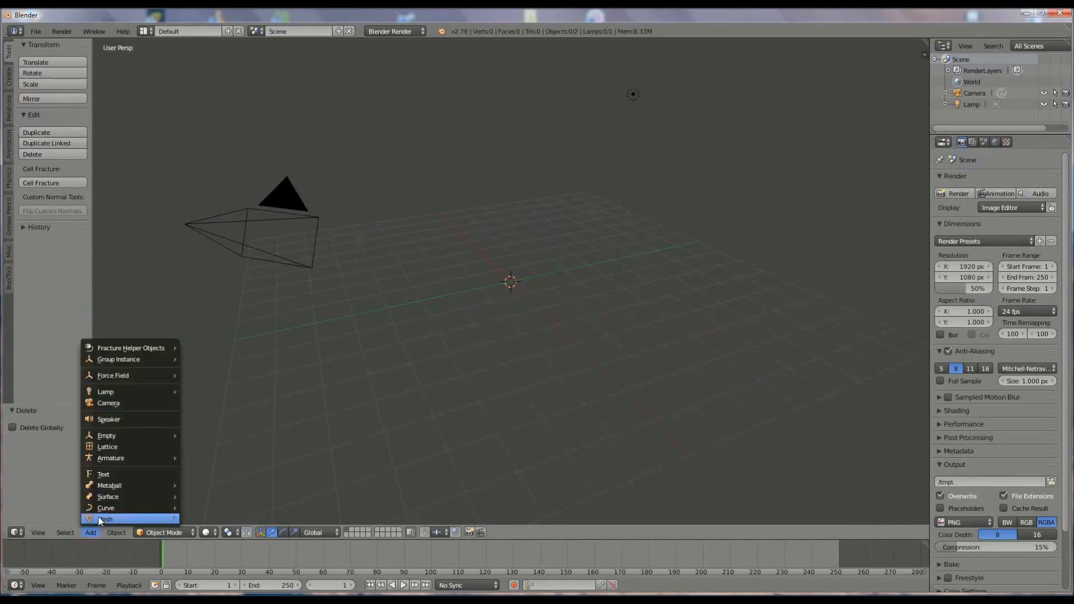
pyautogui.moveTo(99, 519)
pyautogui.click(221, 262)
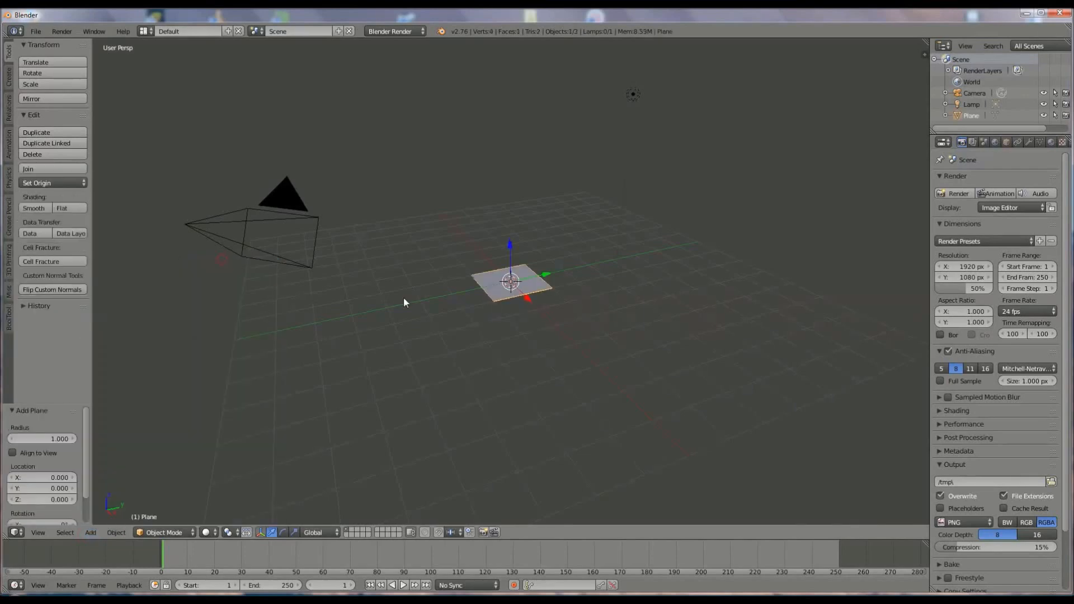
# Stretch the plane in top view along the global X axis by a factor of about 2.03
pyautogui.press('KP_7')
pyautogui.scroll(3, 451, 360)
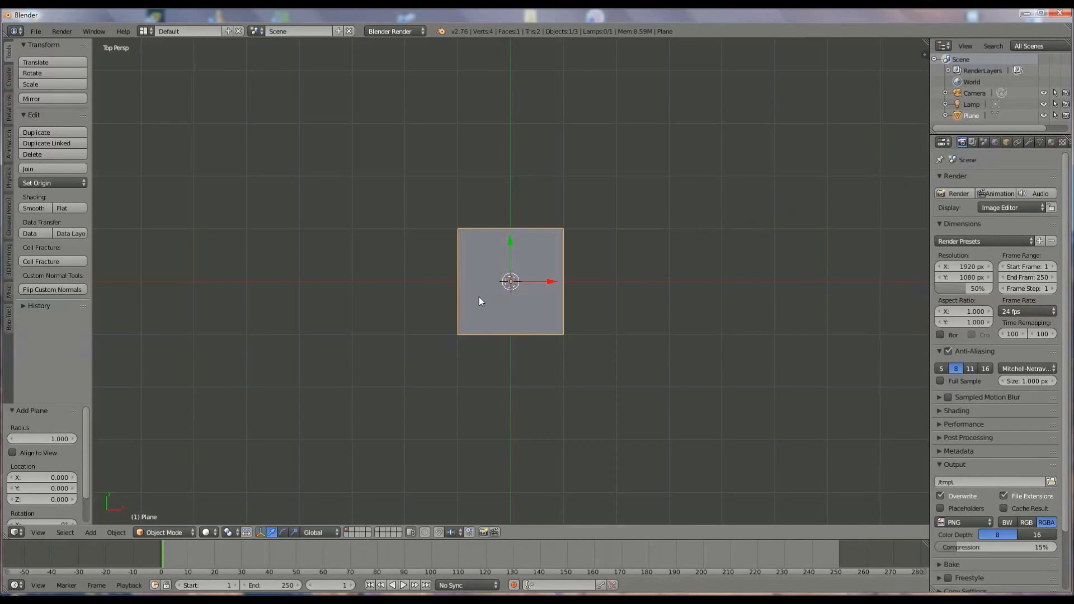
pyautogui.press('s')
pyautogui.press('x')
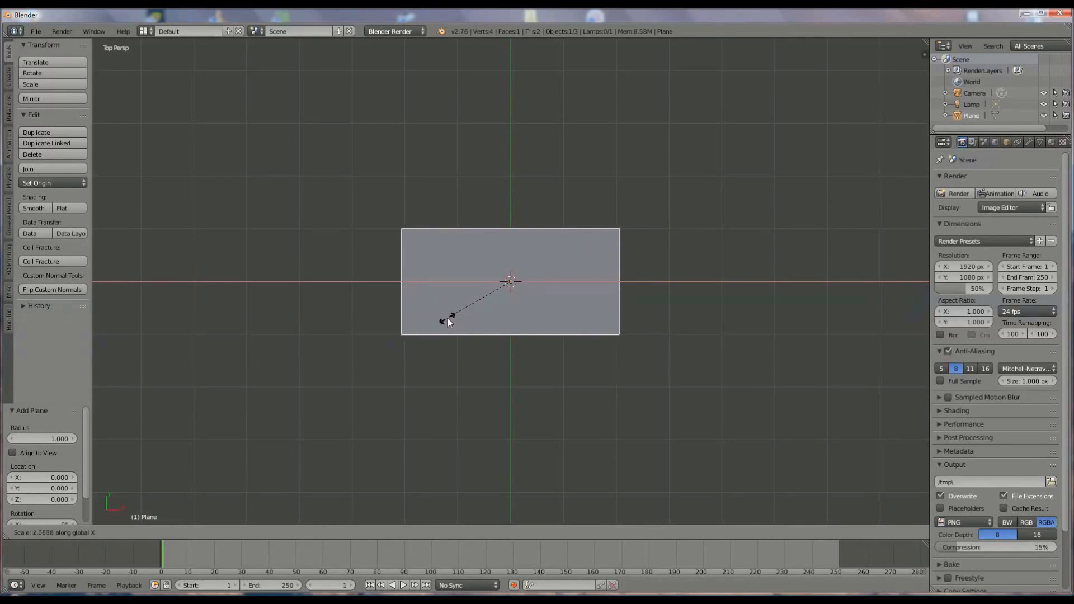
pyautogui.click(449, 318)
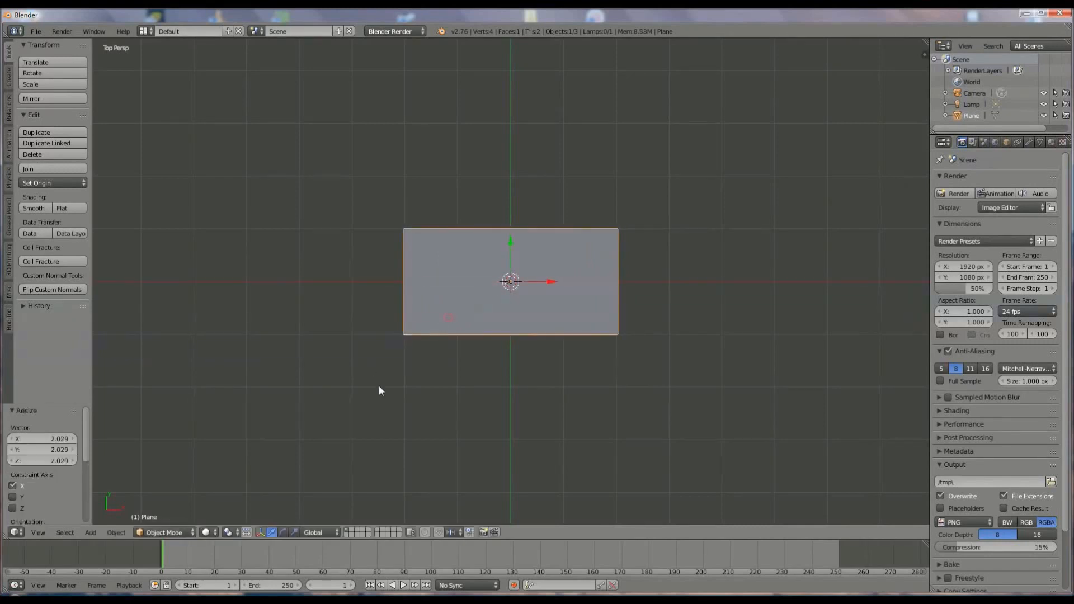
# Subdivide the whole plane in Edit Mode with 50 cuts
pyautogui.scroll(2, 507, 421)
pyautogui.click(162, 532)
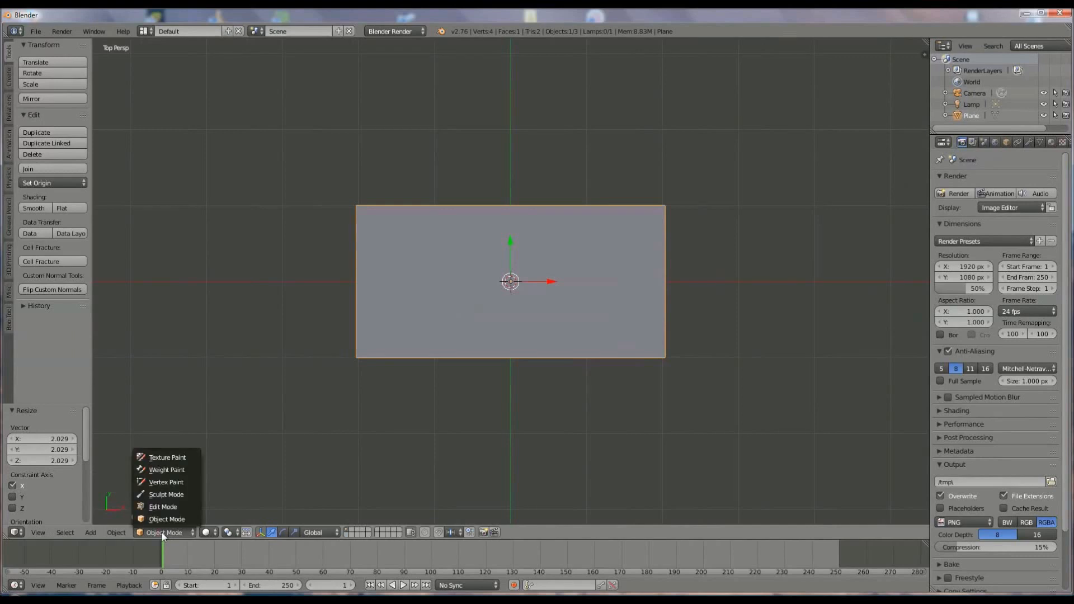
pyautogui.click(166, 509)
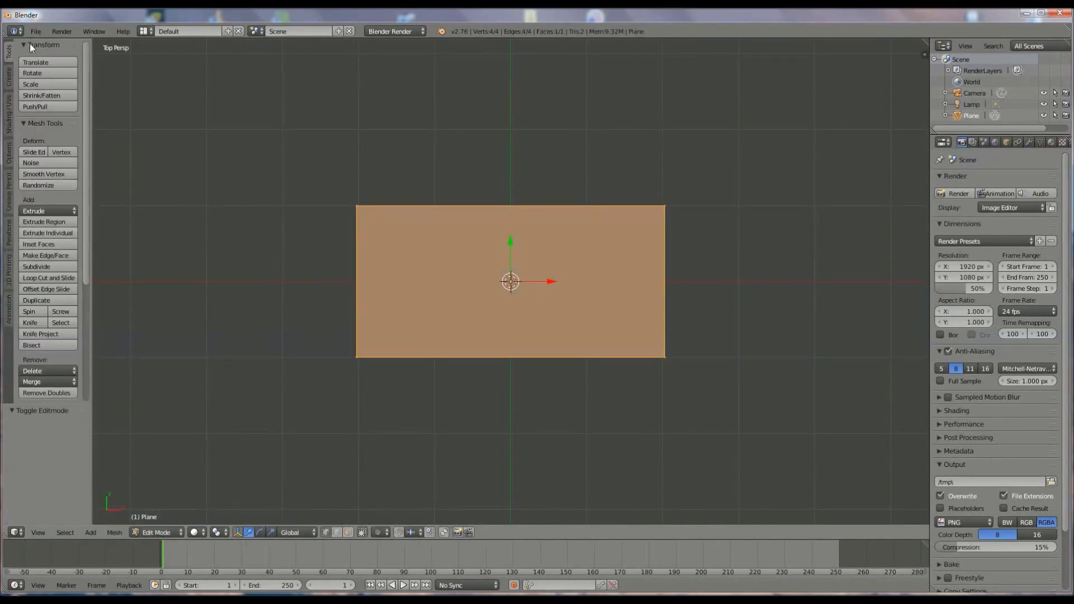
pyautogui.click(29, 267)
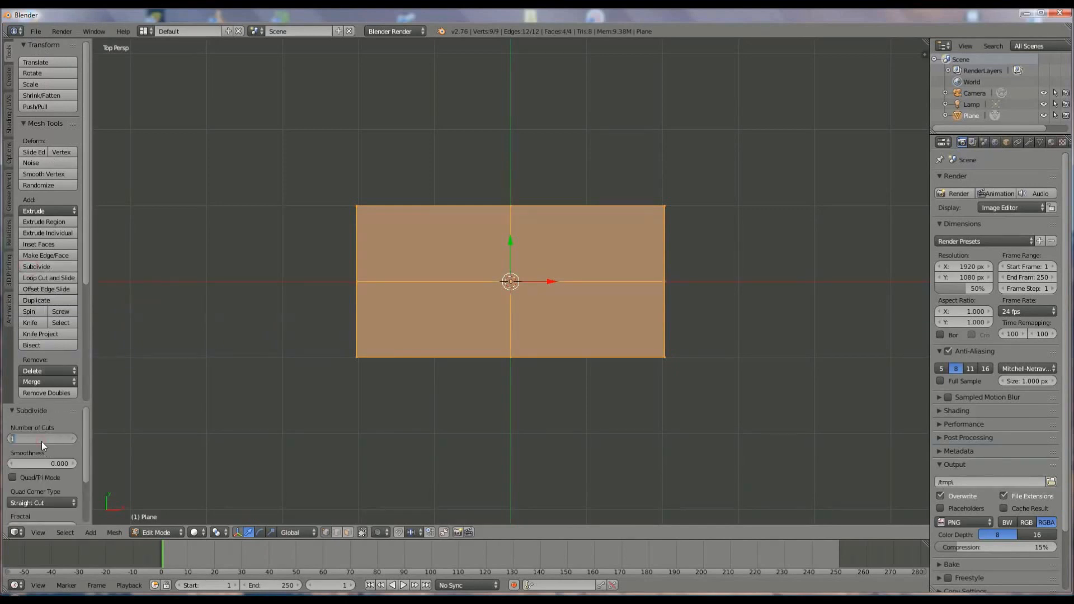
pyautogui.write('50')
pyautogui.press('Return')
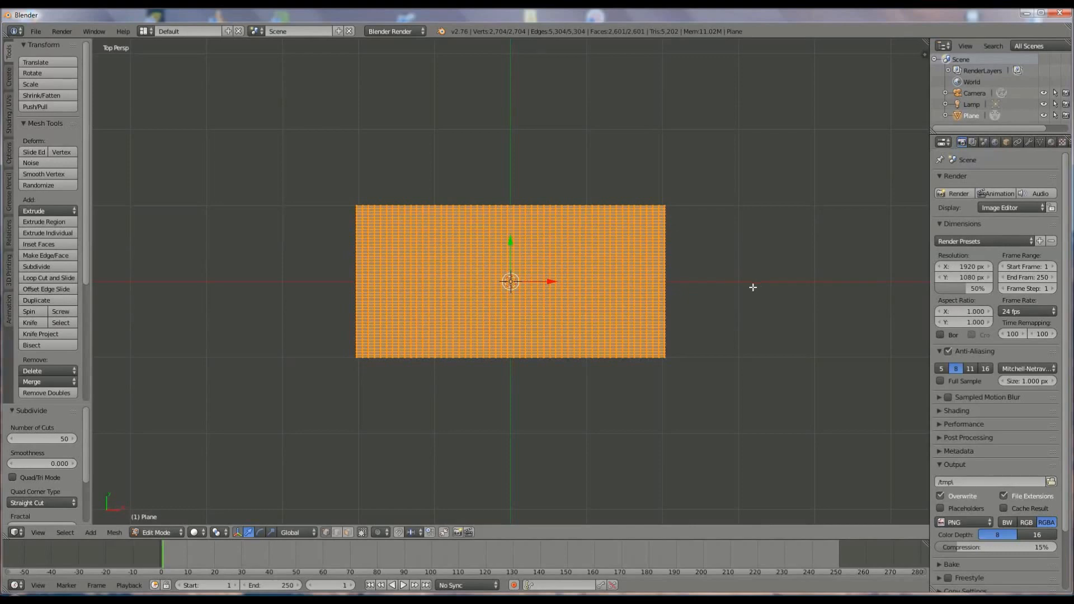
# Create a new material for the plane and name it "blue"
pyautogui.scroll(3, 754, 287)
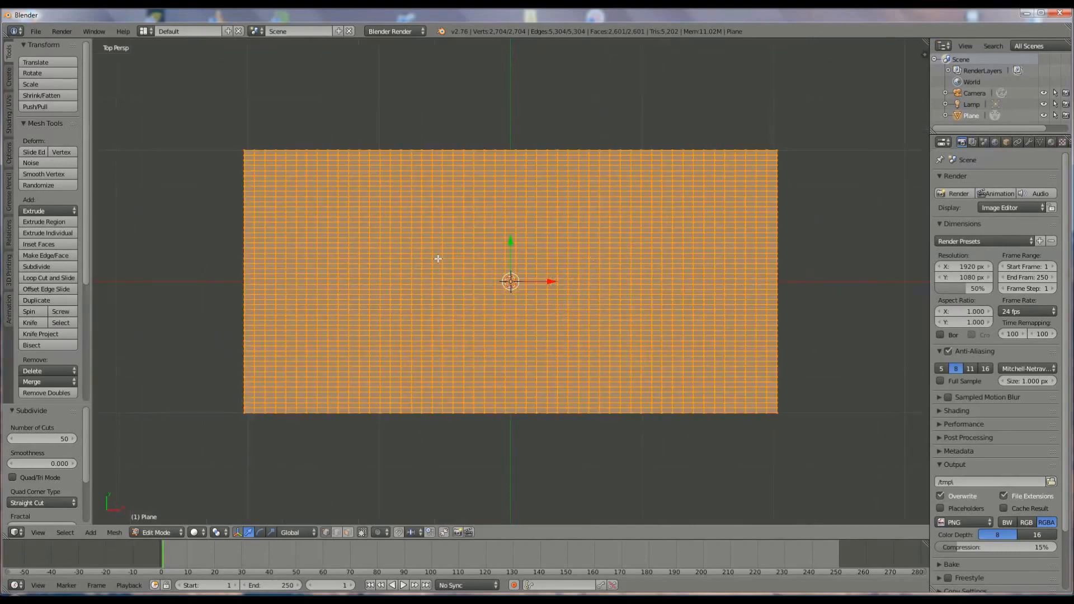
pyautogui.click(1051, 142)
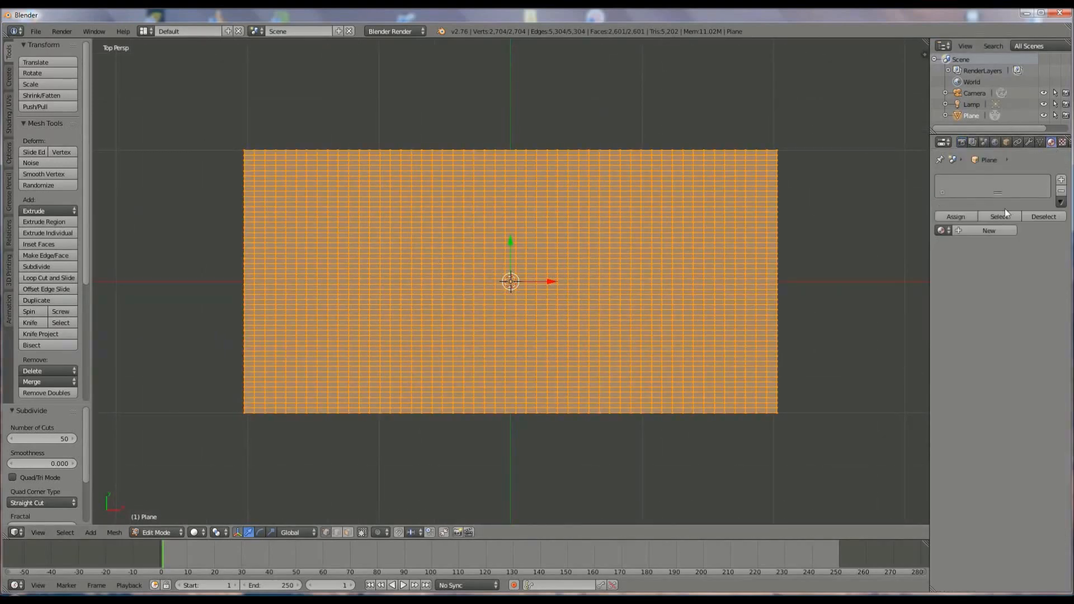
pyautogui.click(982, 230)
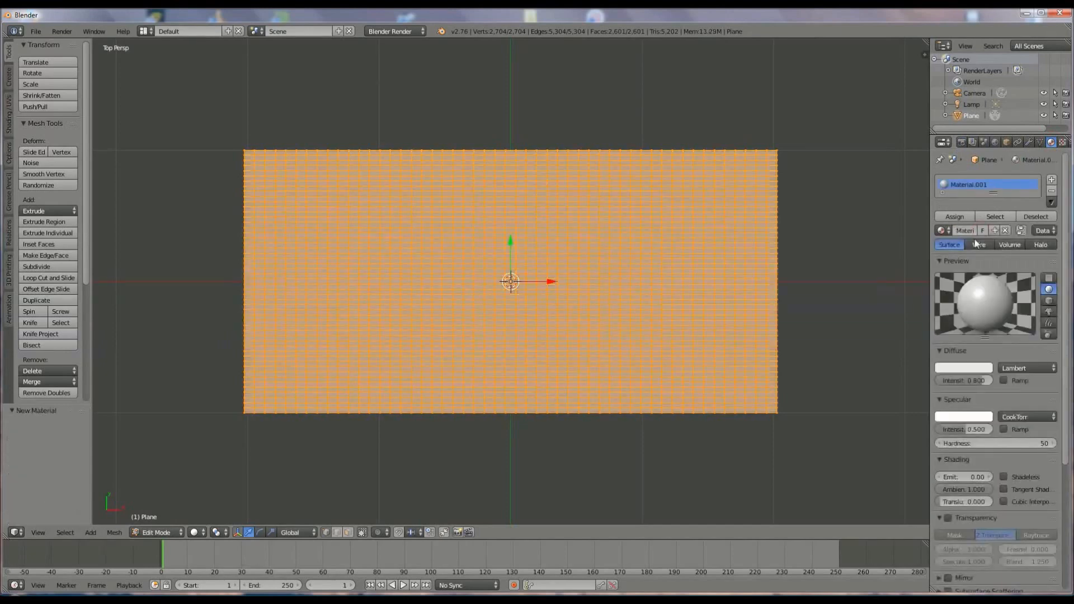
pyautogui.press('BackSpace')
pyautogui.write('blue')
pyautogui.press('Return')
# Give the blue material a bright cyan-blue diffuse colour, diffuse and specular intensities of 1.0, and an emit value of 0.4
pyautogui.click(963, 368)
pyautogui.moveTo(935, 222); pyautogui.dragTo(938, 220)
pyautogui.moveTo(982, 382); pyautogui.dragTo(1012, 380)
pyautogui.moveTo(967, 430); pyautogui.dragTo(993, 432)
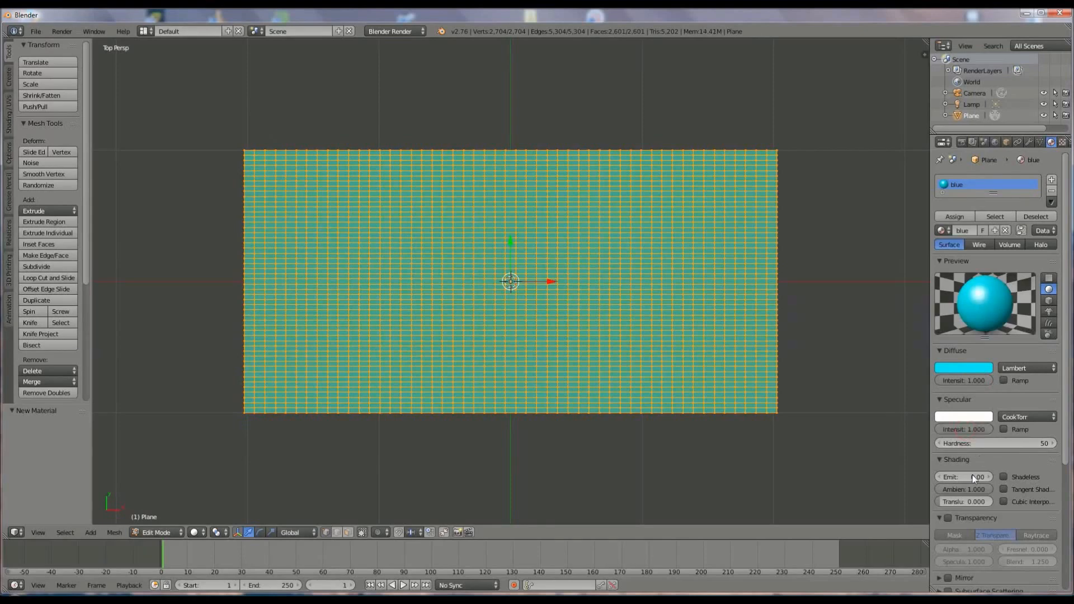
pyautogui.press('BackSpace')
pyautogui.write('.4')
pyautogui.press('Return')
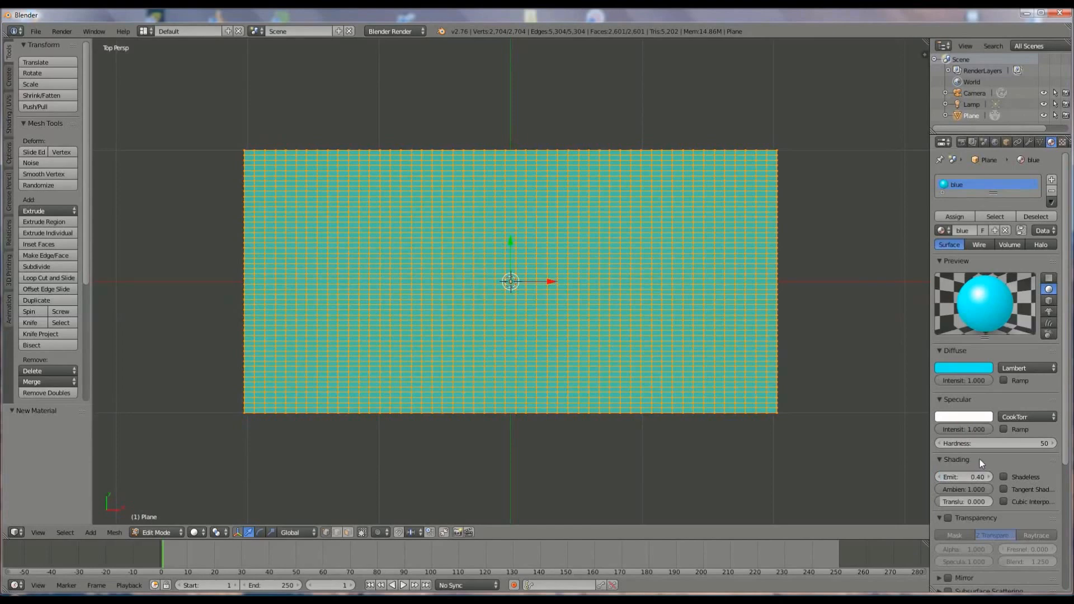
# Add a second material slot with a new material named "black"
pyautogui.click(1052, 181)
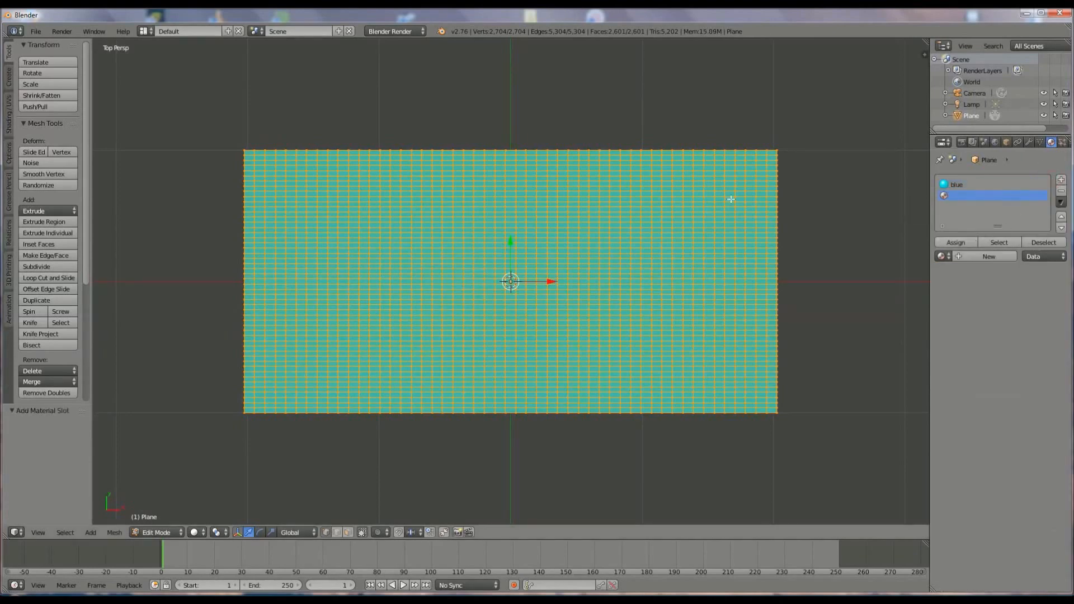
pyautogui.click(982, 257)
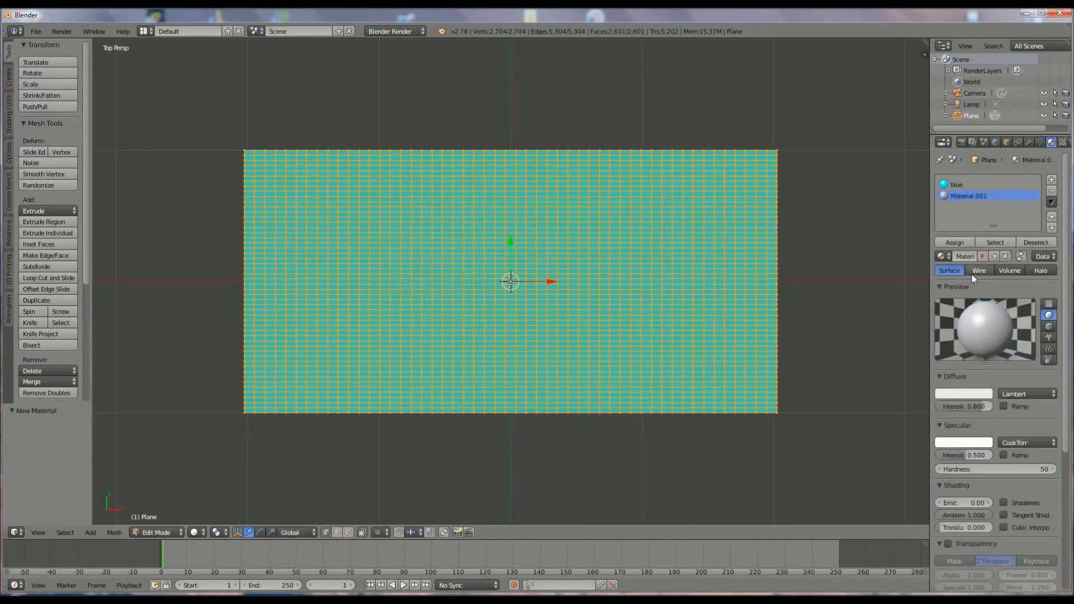
pyautogui.doubleClick(959, 256)
pyautogui.press('BackSpace')
pyautogui.write('black')
pyautogui.press('Return')
# Give the black material a black diffuse colour, diffuse and specular intensities of 1.0, and an emit value of 0.4
pyautogui.click(973, 395)
pyautogui.moveTo(984, 248); pyautogui.dragTo(984, 324)
pyautogui.moveTo(983, 406)
pyautogui.mouseDown()
pyautogui.moveTo(1012, 407)
pyautogui.moveTo(995, 404)
pyautogui.mouseUp()
pyautogui.moveTo(975, 453); pyautogui.dragTo(1013, 461)
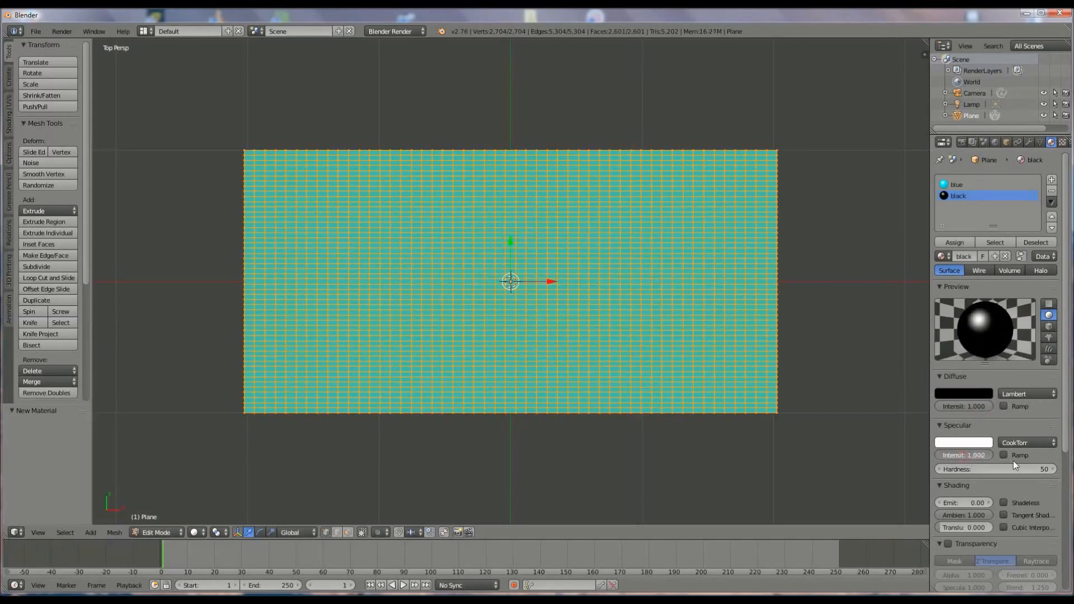
pyautogui.write('0.4')
pyautogui.press('Return')
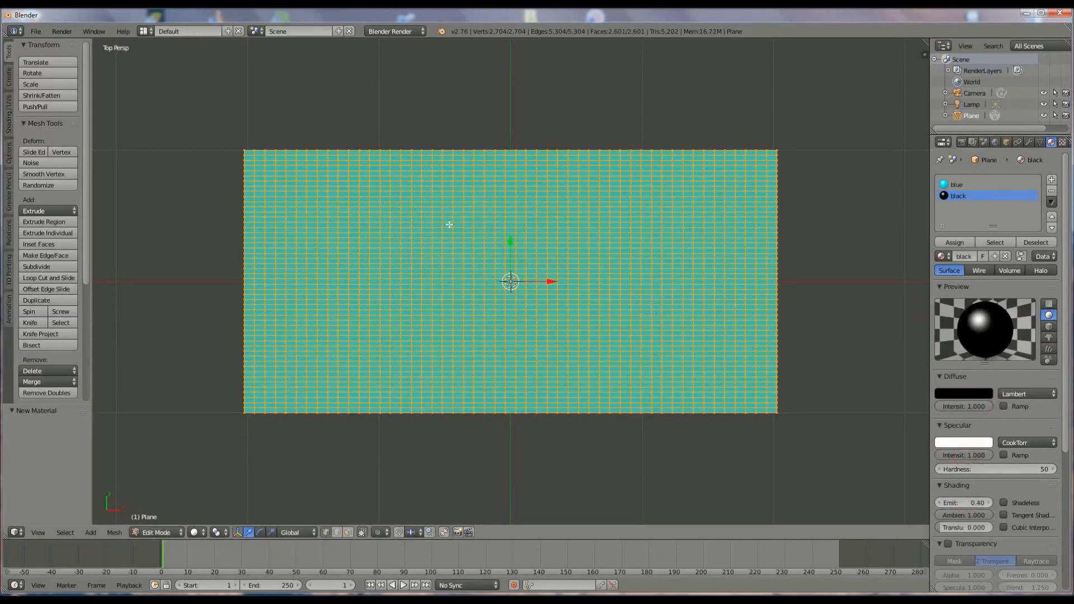
# In face select mode, assign the black material to six vertical bands, each three face columns wide, spaced progressively closer toward the plane's right edge
pyautogui.click(348, 532)
pyautogui.scroll(2, 321, 206)
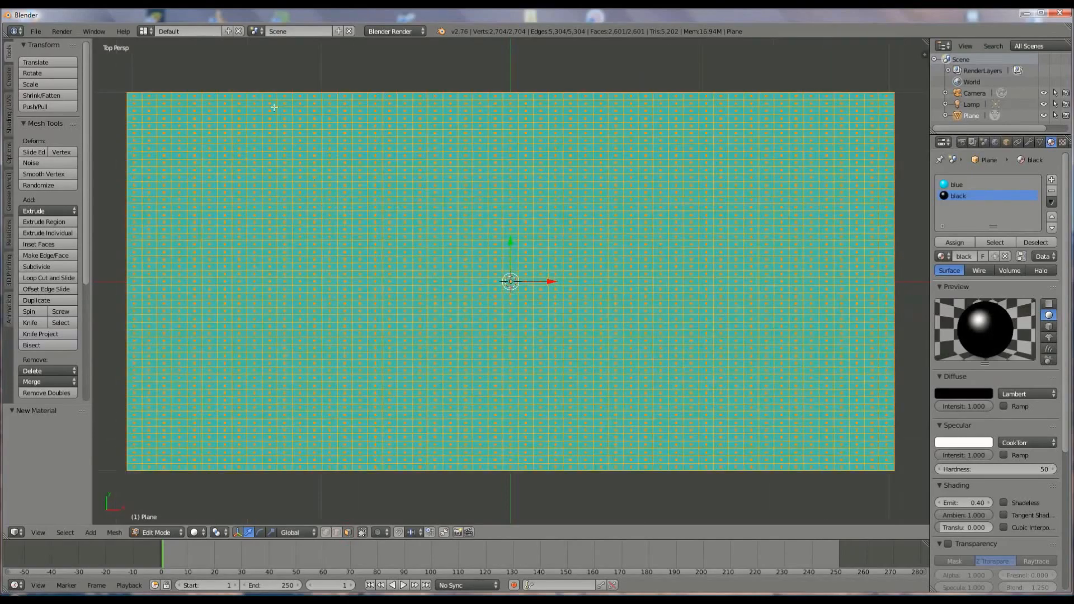
pyautogui.rightClick(238, 94)
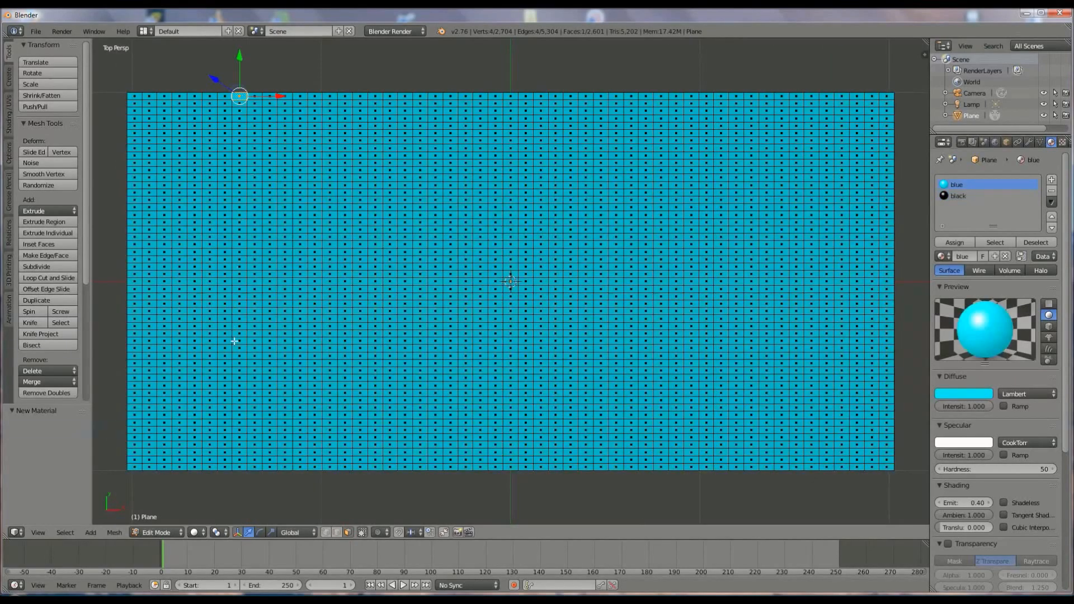
pyautogui.keyDown('alt'); pyautogui.rightClick(239, 418); pyautogui.keyUp('alt')
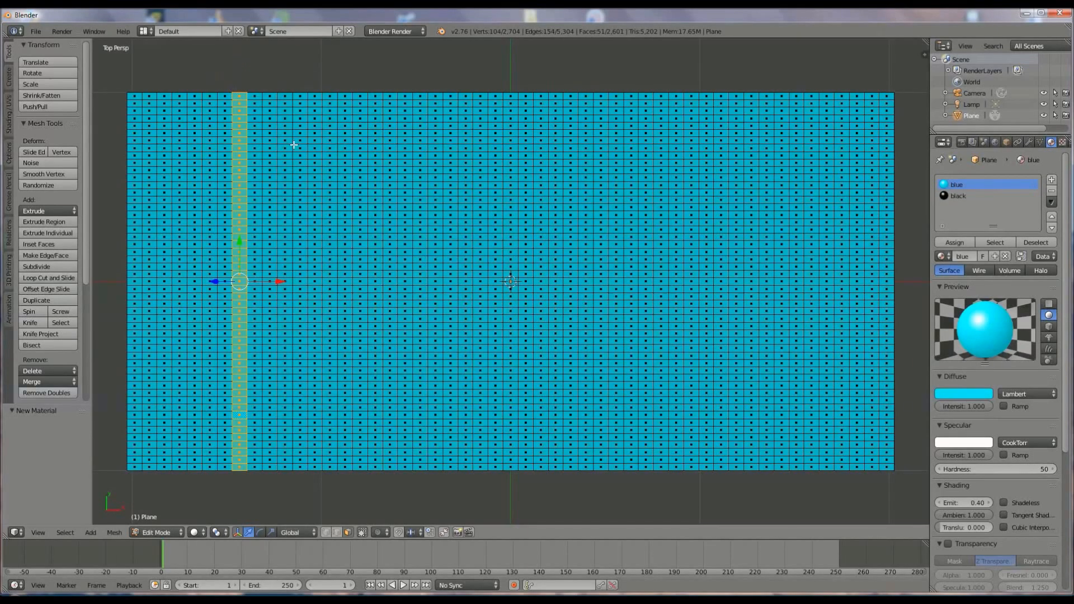
pyautogui.keyDown('alt'); pyautogui.keyDown('shift'); pyautogui.rightClick(255, 99); pyautogui.keyUp('shift'); pyautogui.keyUp('alt')
pyautogui.keyDown('alt'); pyautogui.keyDown('shift'); pyautogui.rightClick(270, 103); pyautogui.keyUp('shift'); pyautogui.keyUp('alt')
pyautogui.keyDown('alt'); pyautogui.keyDown('shift'); pyautogui.rightClick(423, 101); pyautogui.keyUp('shift'); pyautogui.keyUp('alt')
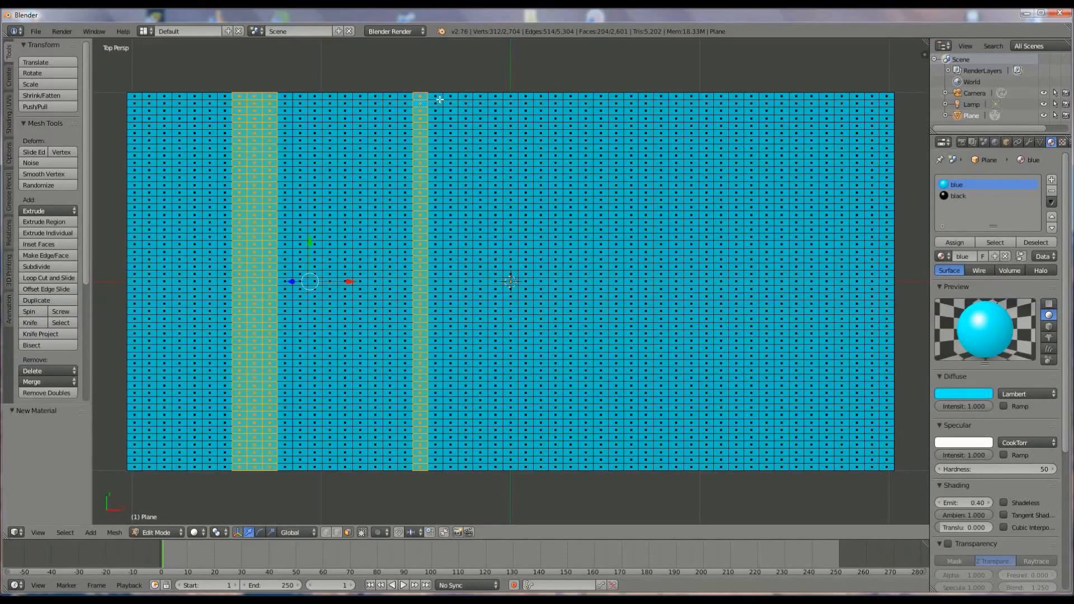
pyautogui.keyDown('alt'); pyautogui.keyDown('shift'); pyautogui.rightClick(441, 101); pyautogui.keyUp('shift'); pyautogui.keyUp('alt')
pyautogui.keyDown('alt'); pyautogui.keyDown('shift'); pyautogui.rightClick(454, 101); pyautogui.keyUp('shift'); pyautogui.keyUp('alt')
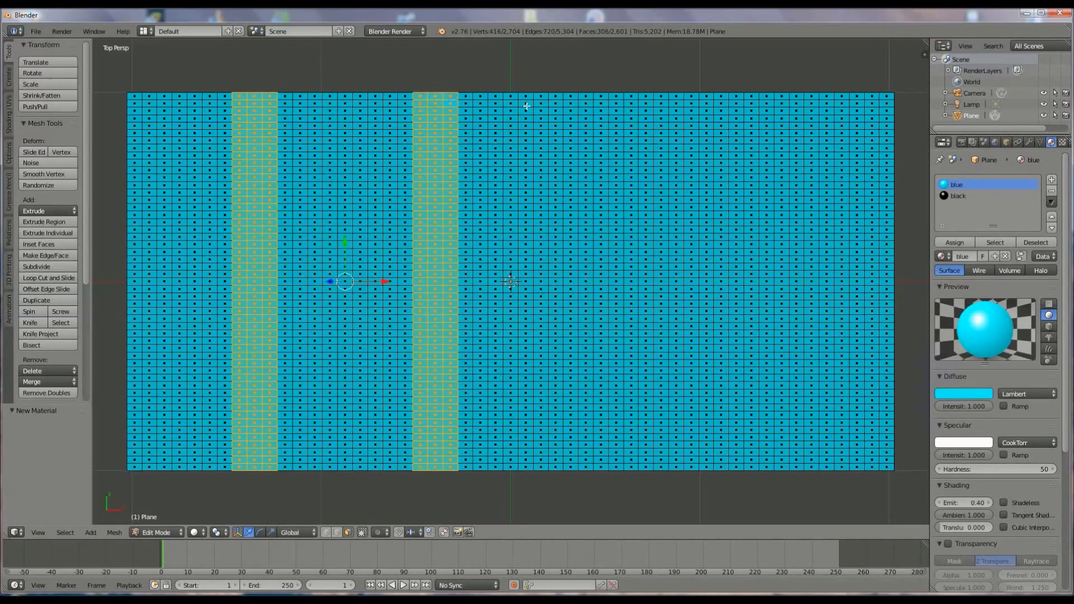
pyautogui.keyDown('alt'); pyautogui.keyDown('shift'); pyautogui.rightClick(562, 101); pyautogui.keyUp('shift'); pyautogui.keyUp('alt')
pyautogui.keyDown('alt'); pyautogui.keyDown('shift'); pyautogui.rightClick(577, 102); pyautogui.keyUp('shift'); pyautogui.keyUp('alt')
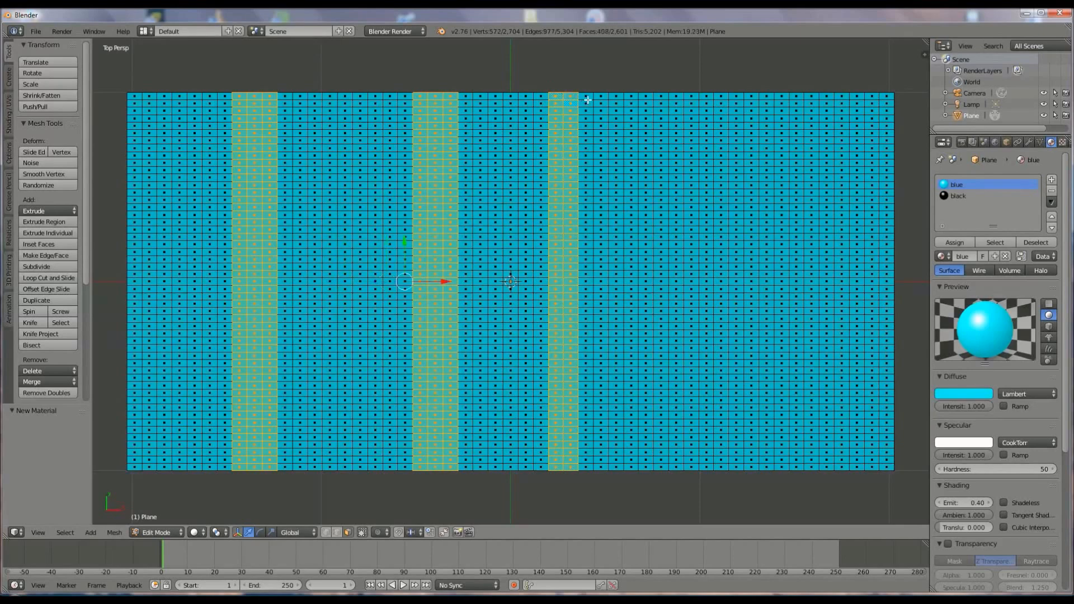
pyautogui.keyDown('alt'); pyautogui.keyDown('shift'); pyautogui.rightClick(586, 101); pyautogui.keyUp('shift'); pyautogui.keyUp('alt')
pyautogui.keyDown('alt'); pyautogui.keyDown('shift'); pyautogui.rightClick(661, 100); pyautogui.keyUp('shift'); pyautogui.keyUp('alt')
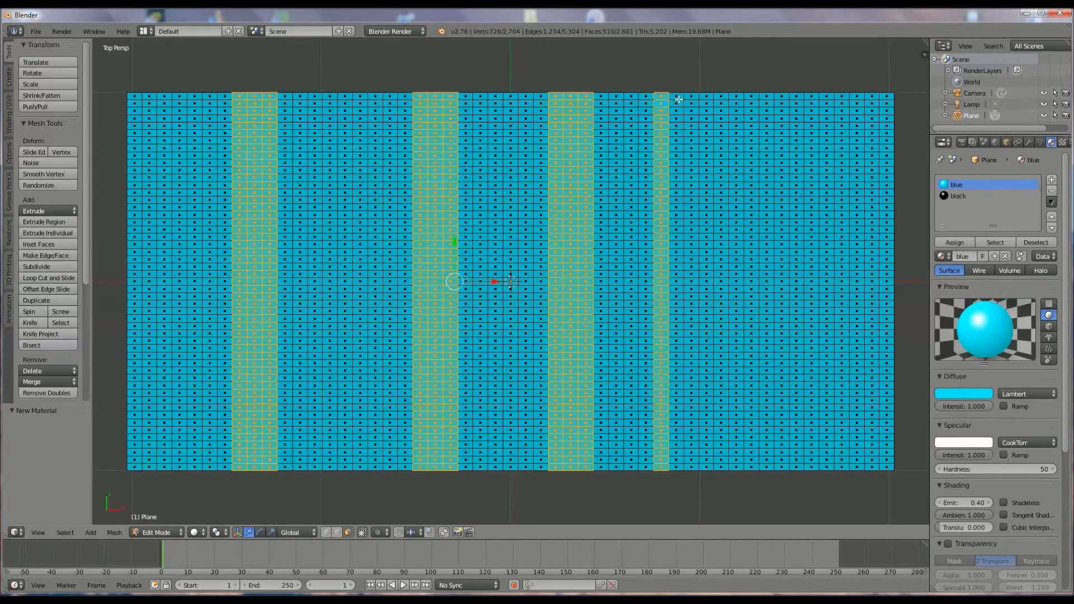
pyautogui.keyDown('alt'); pyautogui.keyDown('shift'); pyautogui.rightClick(678, 99); pyautogui.keyUp('shift'); pyautogui.keyUp('alt')
pyautogui.keyDown('alt'); pyautogui.keyDown('shift'); pyautogui.rightClick(693, 99); pyautogui.keyUp('shift'); pyautogui.keyUp('alt')
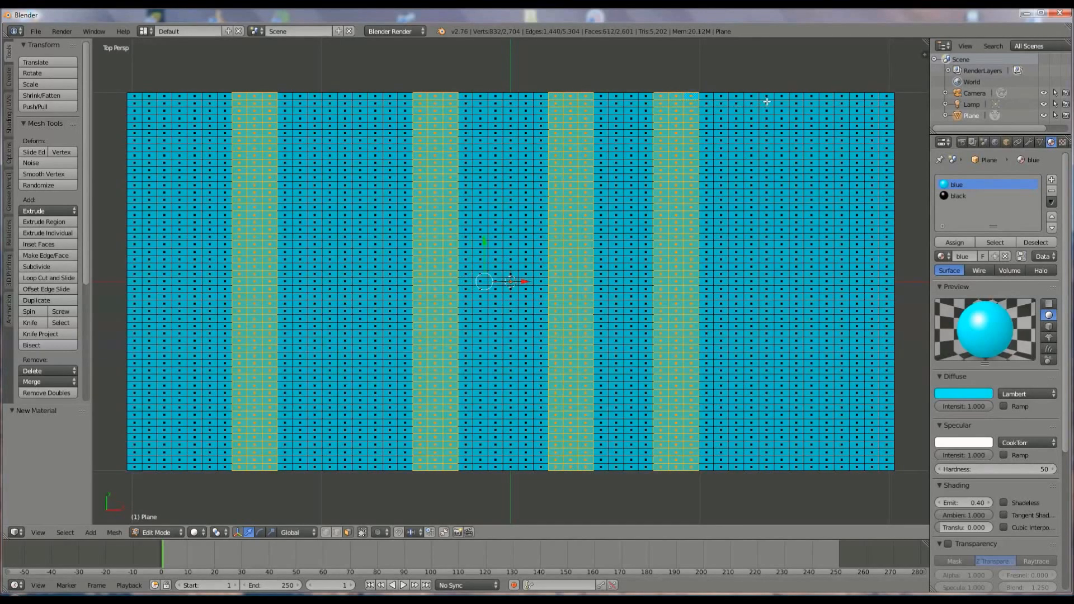
pyautogui.keyDown('alt'); pyautogui.keyDown('shift'); pyautogui.rightClick(768, 100); pyautogui.keyUp('shift'); pyautogui.keyUp('alt')
pyautogui.keyDown('alt'); pyautogui.keyDown('shift'); pyautogui.rightClick(783, 101); pyautogui.keyUp('shift'); pyautogui.keyUp('alt')
pyautogui.keyDown('alt'); pyautogui.keyDown('shift'); pyautogui.rightClick(797, 101); pyautogui.keyUp('shift'); pyautogui.keyUp('alt')
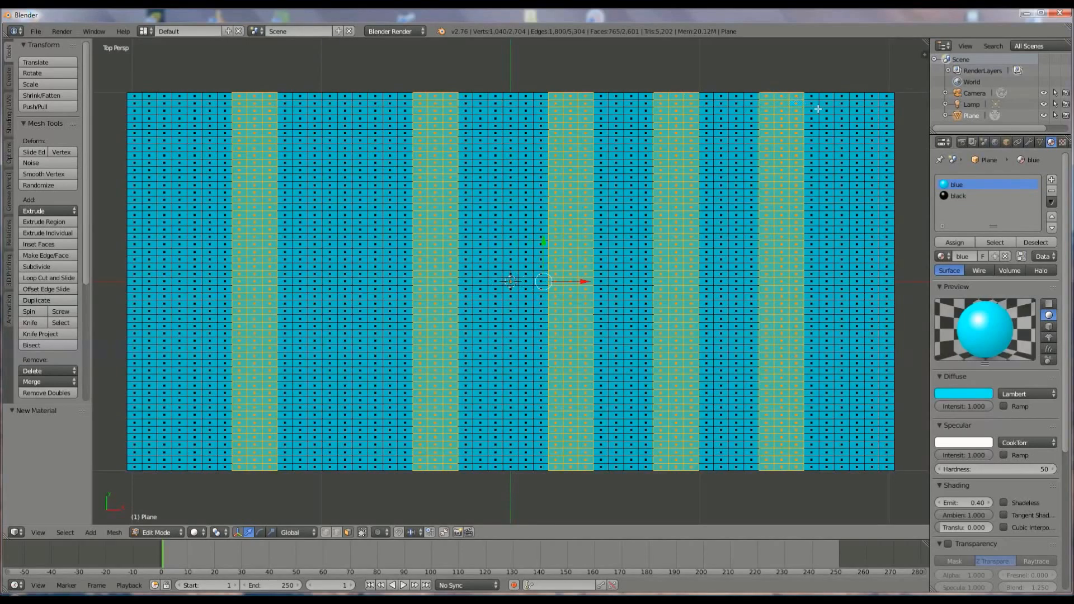
pyautogui.keyDown('alt'); pyautogui.keyDown('shift'); pyautogui.rightClick(856, 101); pyautogui.keyUp('shift'); pyautogui.keyUp('alt')
pyautogui.keyDown('alt'); pyautogui.keyDown('shift'); pyautogui.rightClick(871, 101); pyautogui.keyUp('shift'); pyautogui.keyUp('alt')
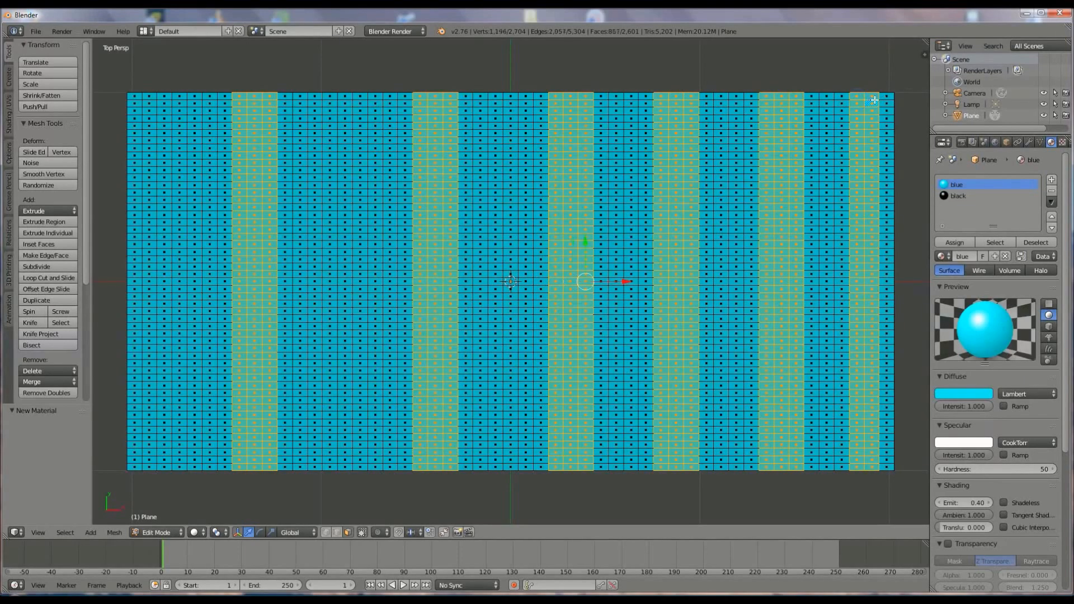
pyautogui.keyDown('alt'); pyautogui.keyDown('shift'); pyautogui.rightClick(886, 100); pyautogui.keyUp('shift'); pyautogui.keyUp('alt')
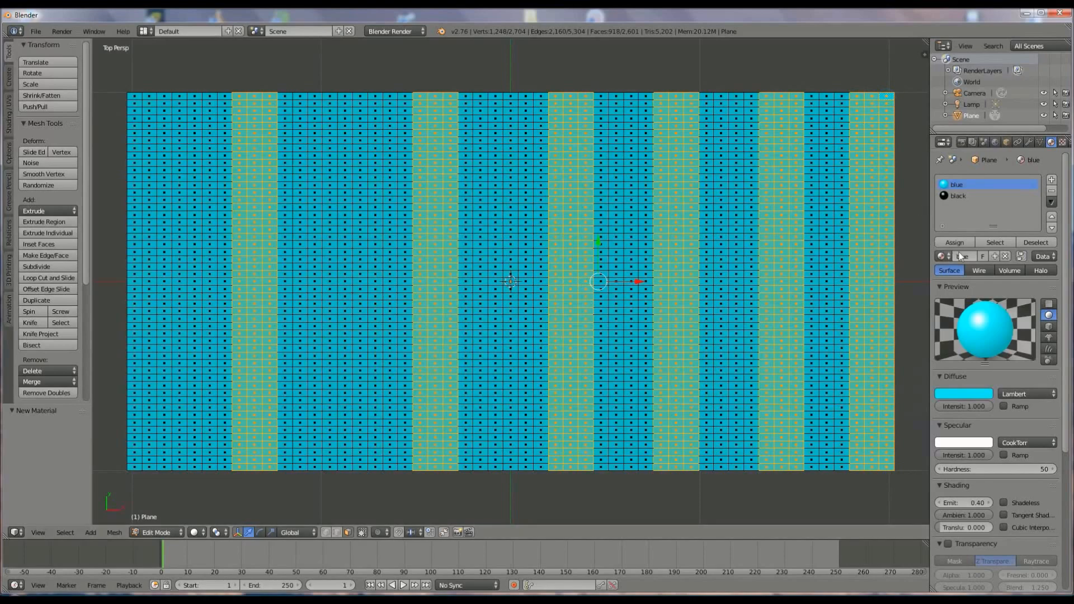
pyautogui.click(959, 196)
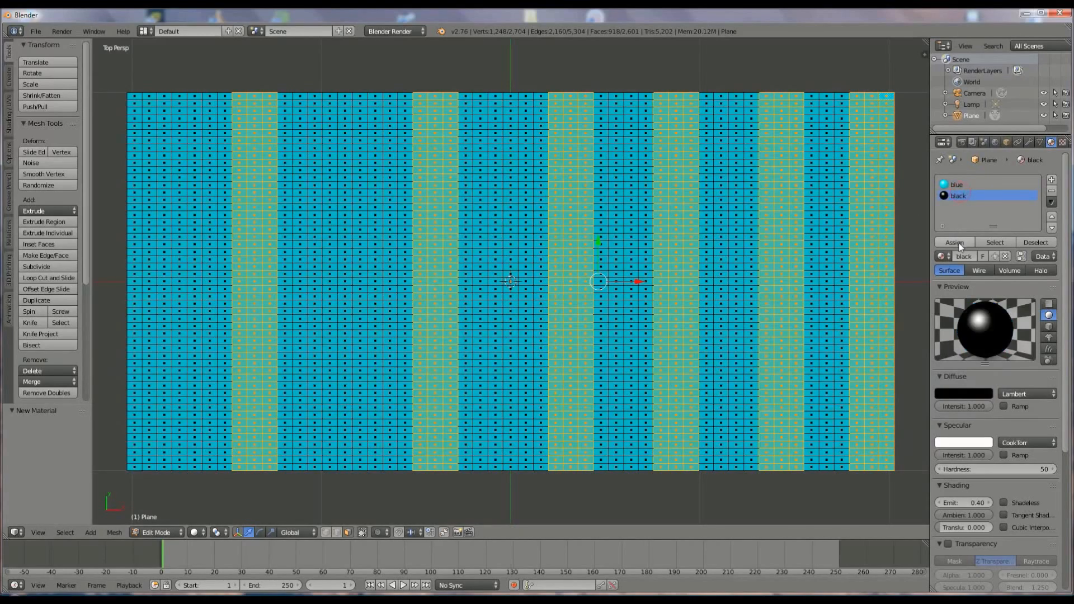
pyautogui.click(955, 243)
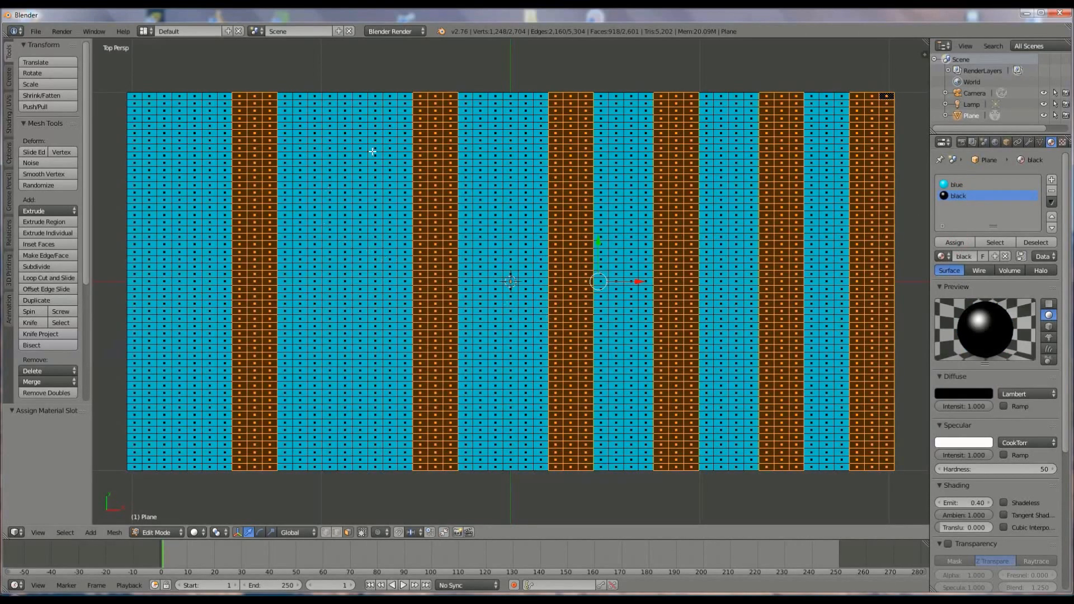
# Assign the black material to one more column right of the first band, two left of the second and third, and one left of the fourth
pyautogui.keyDown('alt'); pyautogui.keyDown('shift'); pyautogui.rightClick(406, 99); pyautogui.keyUp('shift'); pyautogui.keyUp('alt')
pyautogui.keyDown('alt'); pyautogui.keyDown('shift'); pyautogui.rightClick(392, 100); pyautogui.keyUp('shift'); pyautogui.keyUp('alt')
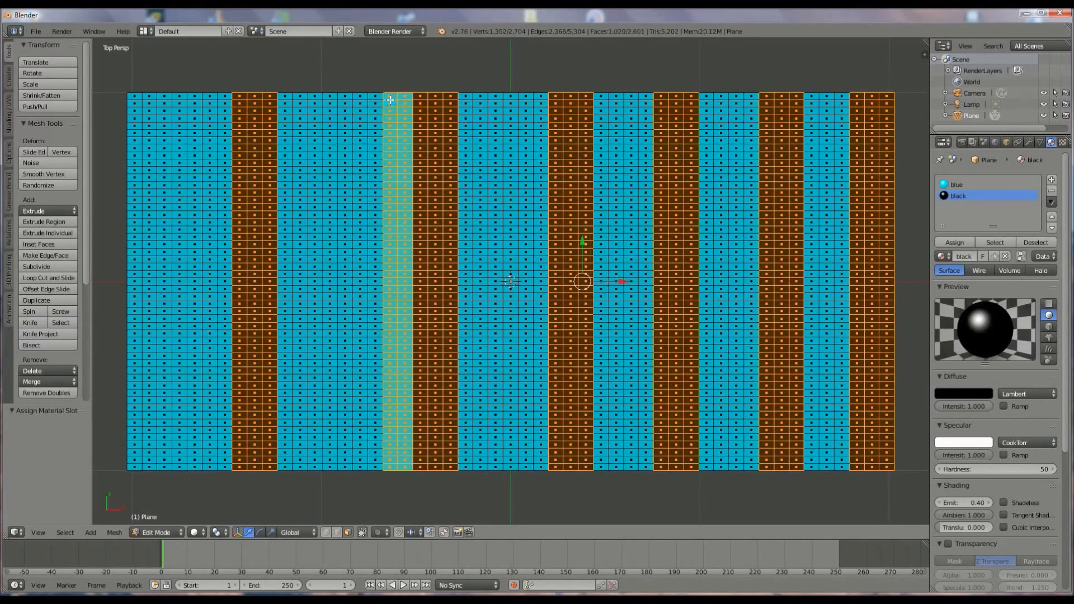
pyautogui.keyDown('alt'); pyautogui.keyDown('shift'); pyautogui.rightClick(287, 103); pyautogui.keyUp('shift'); pyautogui.keyUp('alt')
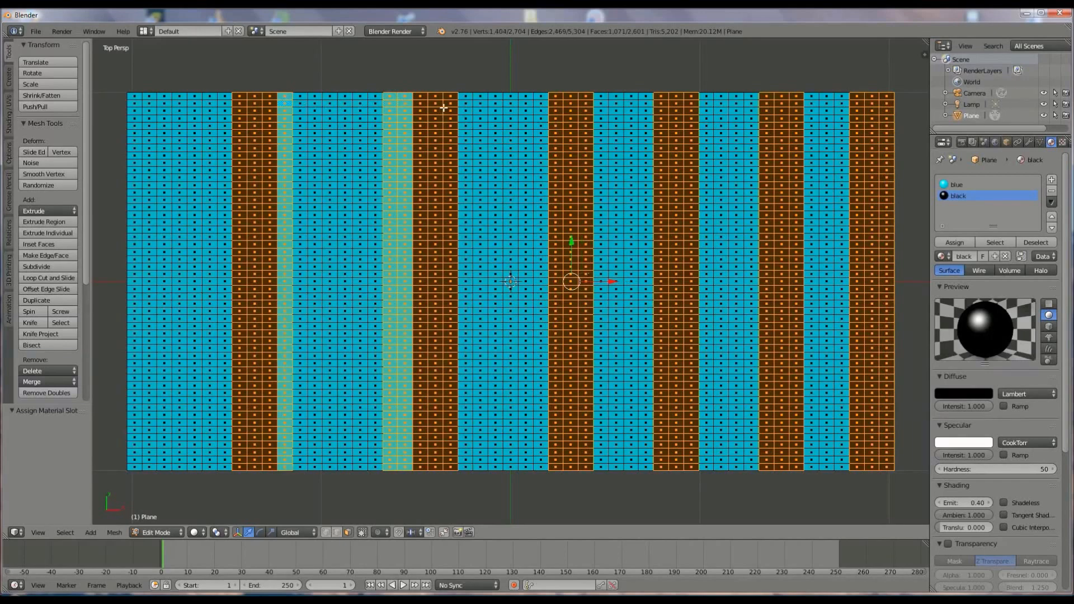
pyautogui.keyDown('alt'); pyautogui.keyDown('shift'); pyautogui.rightClick(455, 102); pyautogui.keyUp('shift'); pyautogui.keyUp('alt')
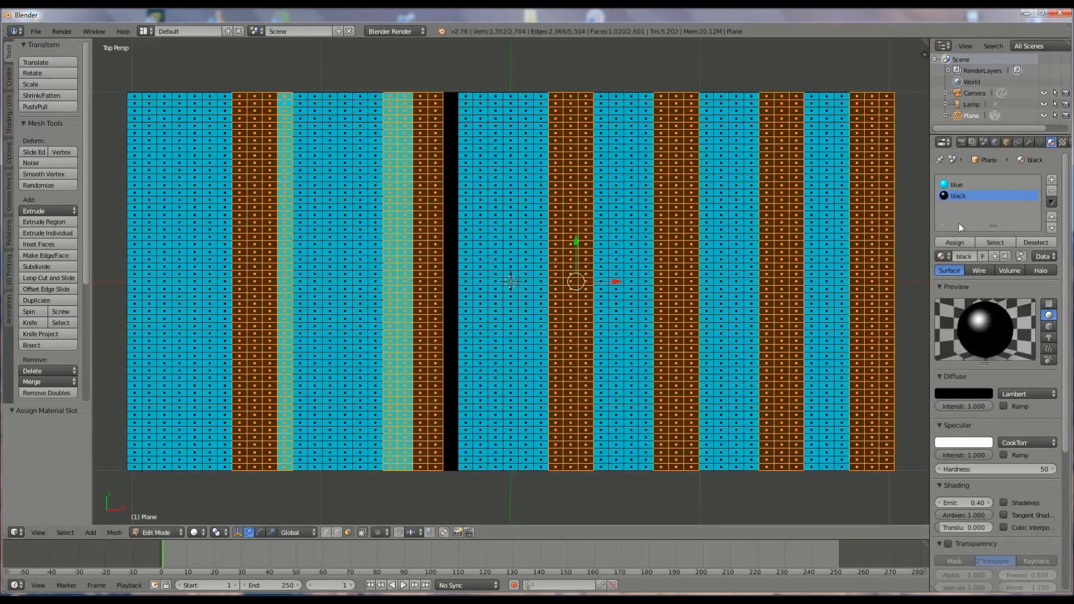
pyautogui.keyDown('alt'); pyautogui.keyDown('shift'); pyautogui.rightClick(694, 99); pyautogui.keyUp('shift'); pyautogui.keyUp('alt')
pyautogui.keyDown('alt'); pyautogui.keyDown('shift'); pyautogui.rightClick(647, 103); pyautogui.keyUp('shift'); pyautogui.keyUp('alt')
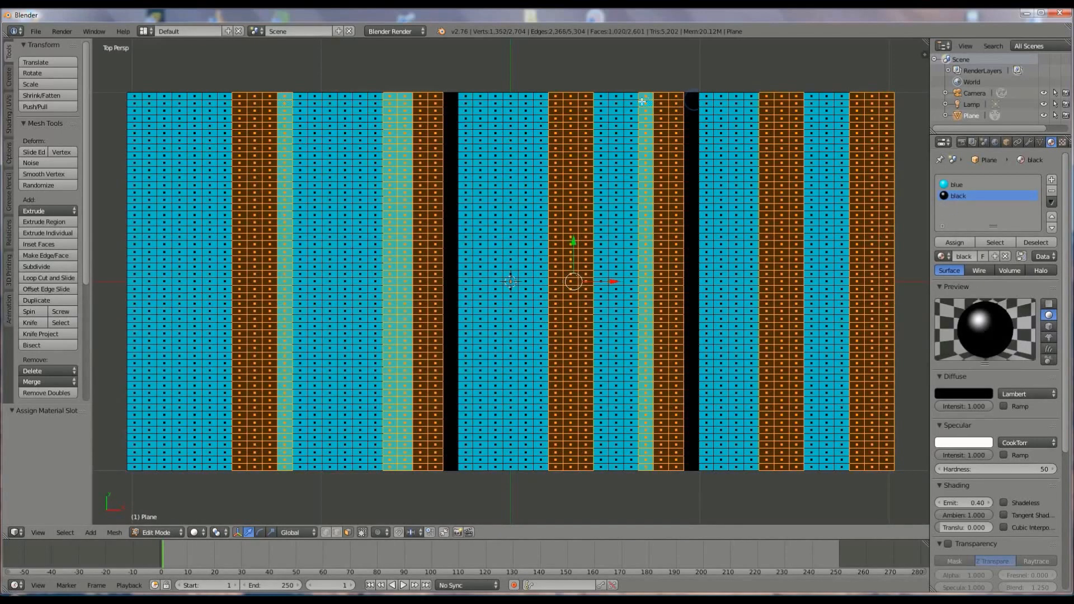
pyautogui.keyDown('alt'); pyautogui.keyDown('shift'); pyautogui.rightClick(526, 101); pyautogui.keyUp('shift'); pyautogui.keyUp('alt')
pyautogui.keyDown('alt'); pyautogui.keyDown('shift'); pyautogui.rightClick(542, 101); pyautogui.keyUp('shift'); pyautogui.keyUp('alt')
pyautogui.keyDown('alt'); pyautogui.keyDown('shift'); pyautogui.rightClick(585, 99); pyautogui.keyUp('shift'); pyautogui.keyUp('alt')
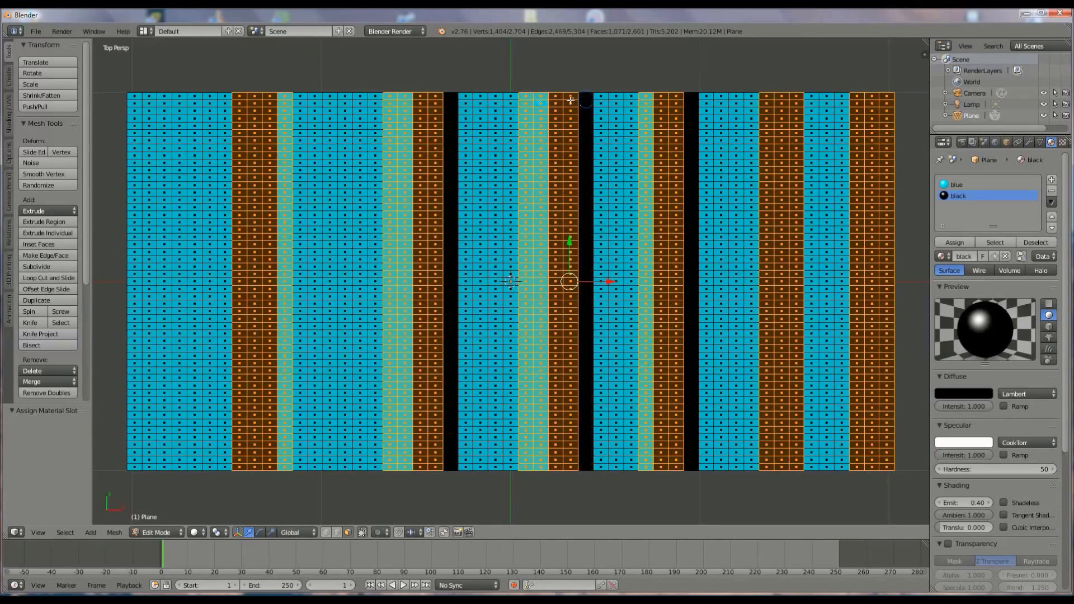
pyautogui.keyDown('alt'); pyautogui.keyDown('shift'); pyautogui.rightClick(571, 99); pyautogui.keyUp('shift'); pyautogui.keyUp('alt')
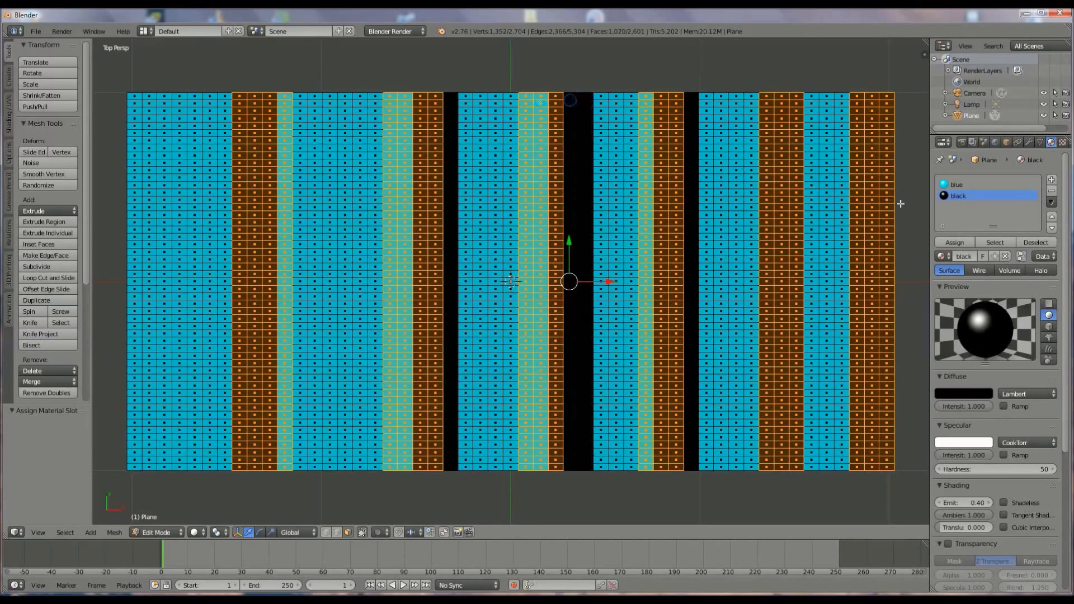
pyautogui.click(956, 243)
# Reassign the rightmost face column of the second, third and fourth black bands to the blue material
pyautogui.rightClick(694, 105)
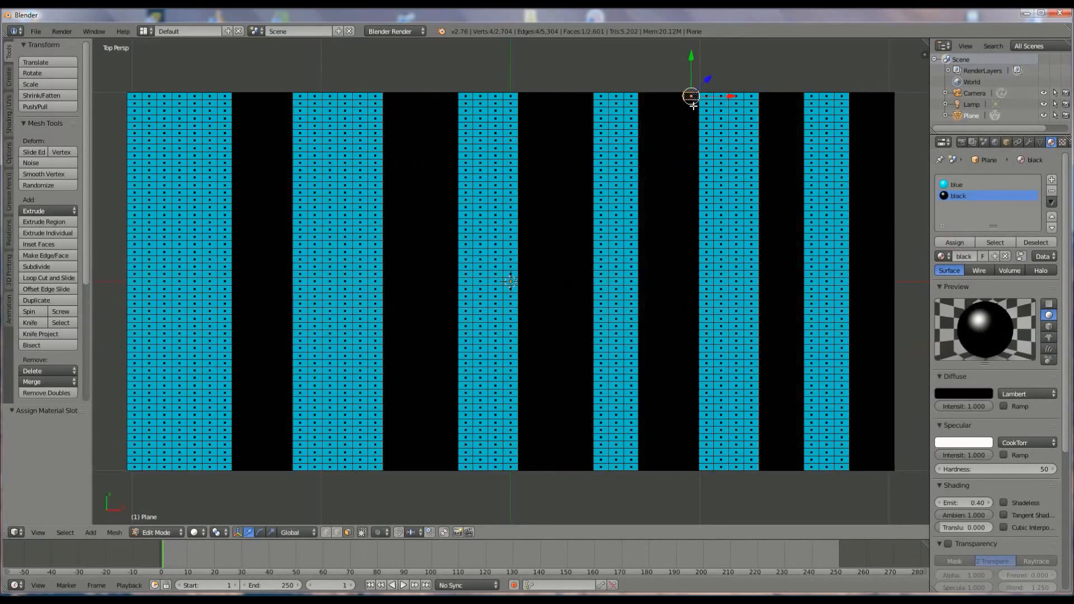
pyautogui.keyDown('alt'); pyautogui.rightClick(694, 106); pyautogui.keyUp('alt')
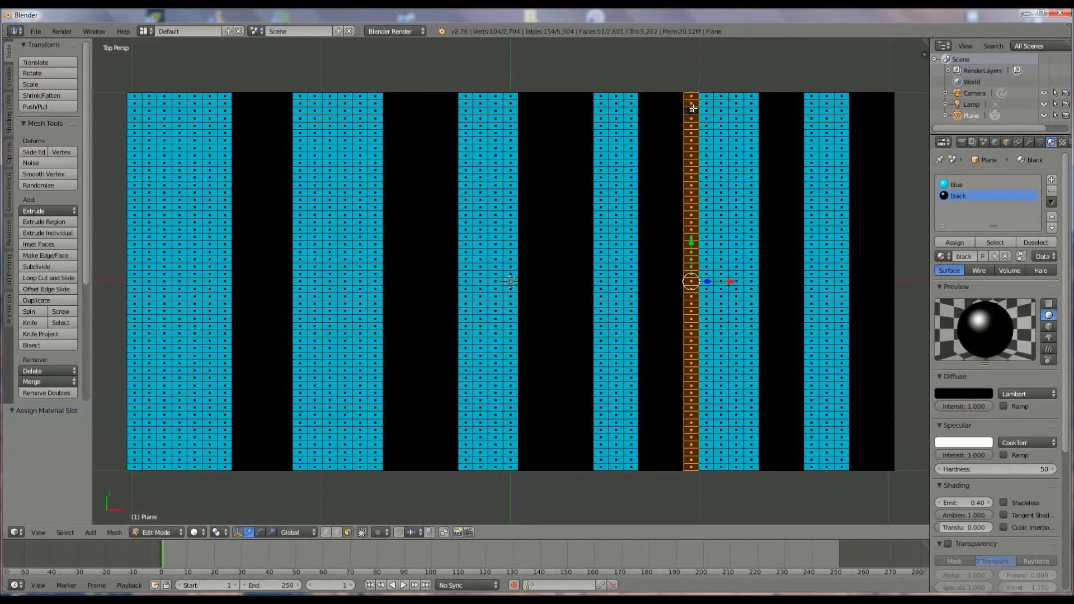
pyautogui.keyDown('alt'); pyautogui.keyDown('shift'); pyautogui.rightClick(586, 100); pyautogui.keyUp('shift'); pyautogui.keyUp('alt')
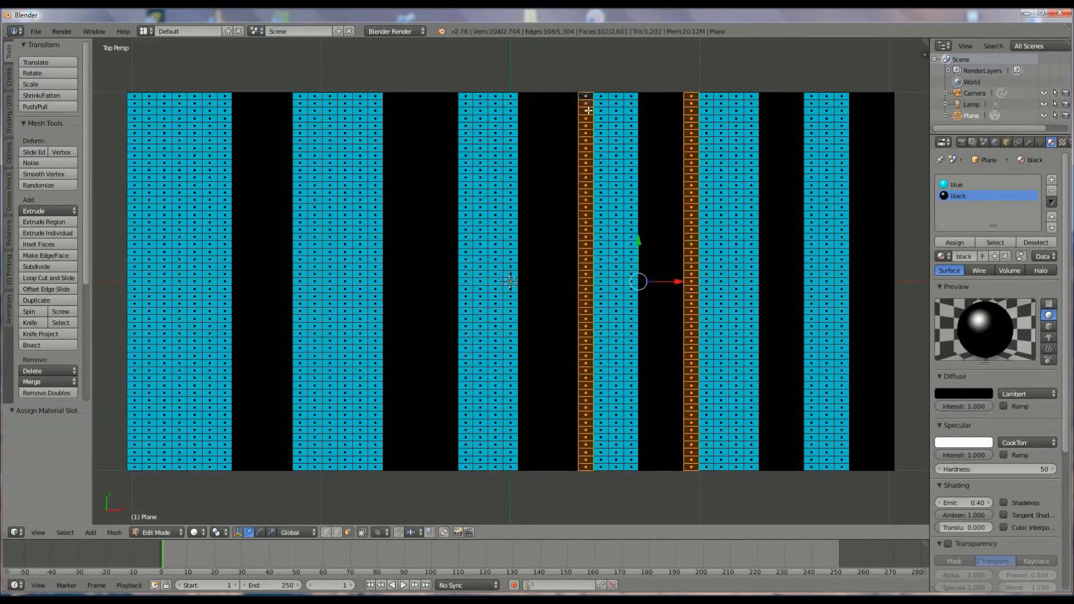
pyautogui.keyDown('alt'); pyautogui.keyDown('shift'); pyautogui.rightClick(453, 101); pyautogui.keyUp('shift'); pyautogui.keyUp('alt')
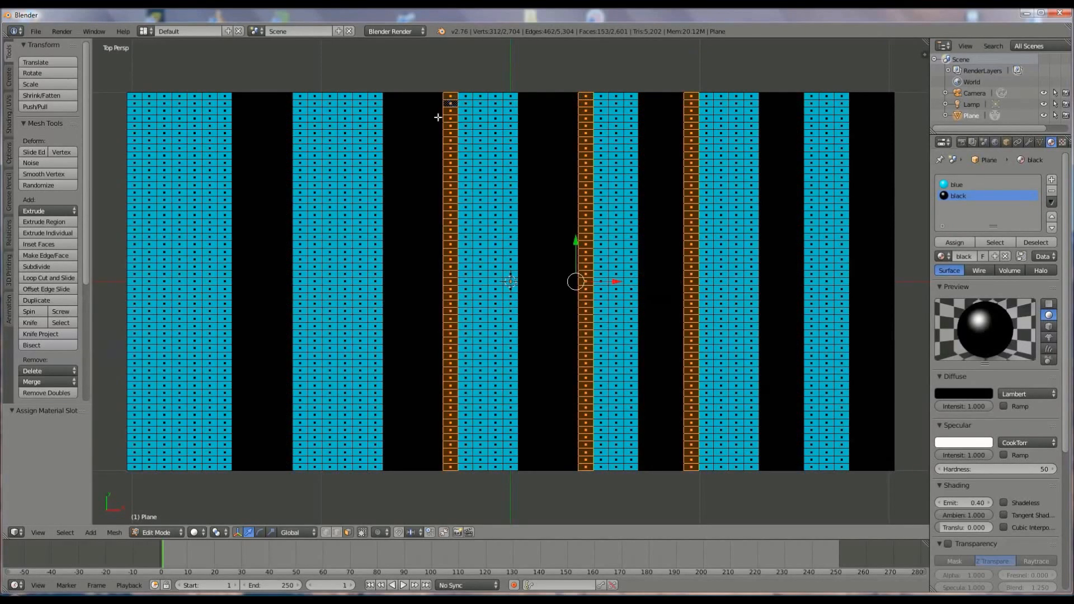
pyautogui.click(957, 184)
pyautogui.click(964, 243)
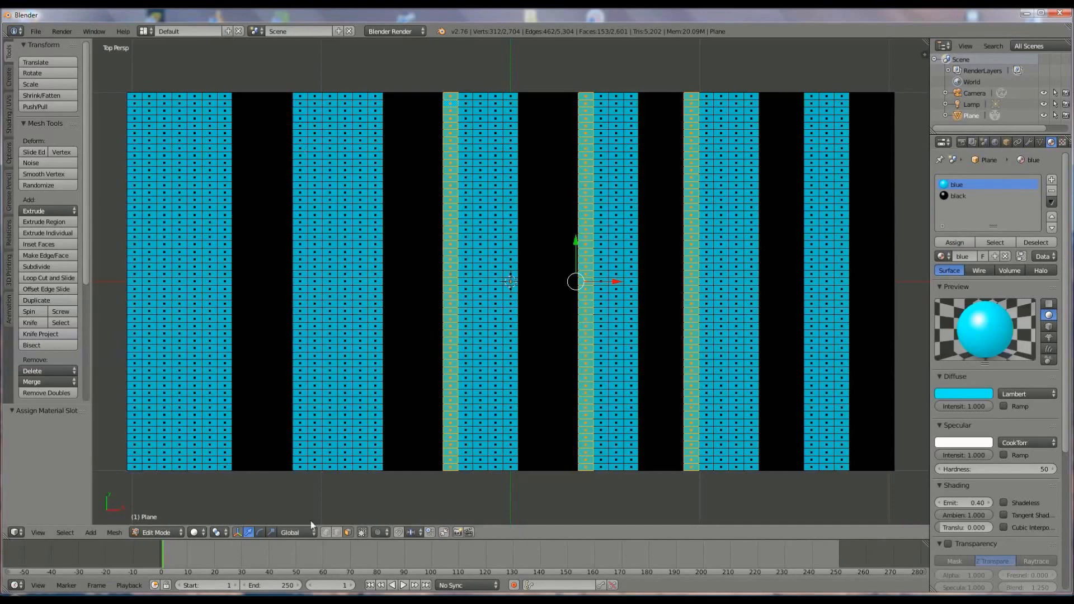
# In vertex select mode, select the plane's two left corner vertices and assign them to a new vertex group named "pinning"
pyautogui.click(328, 536)
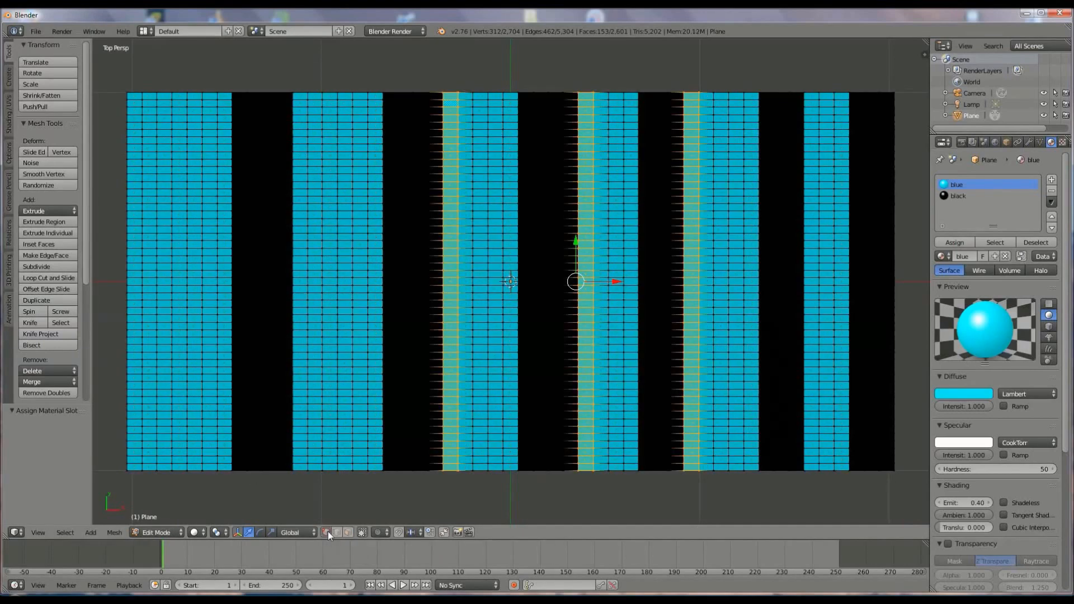
pyautogui.rightClick(125, 93)
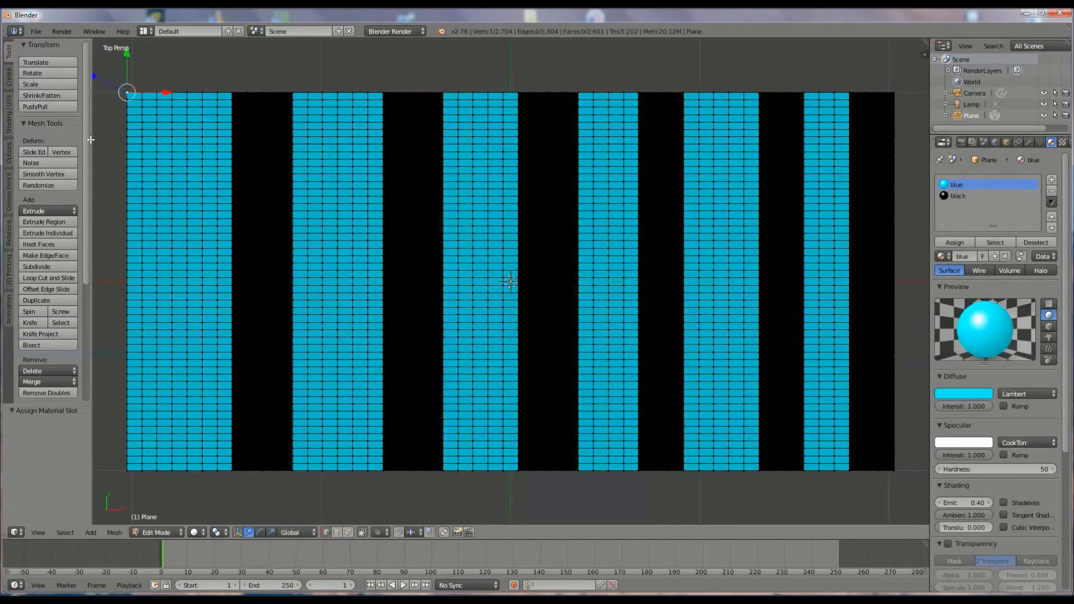
pyautogui.keyDown('shift'); pyautogui.rightClick(128, 469); pyautogui.keyUp('shift')
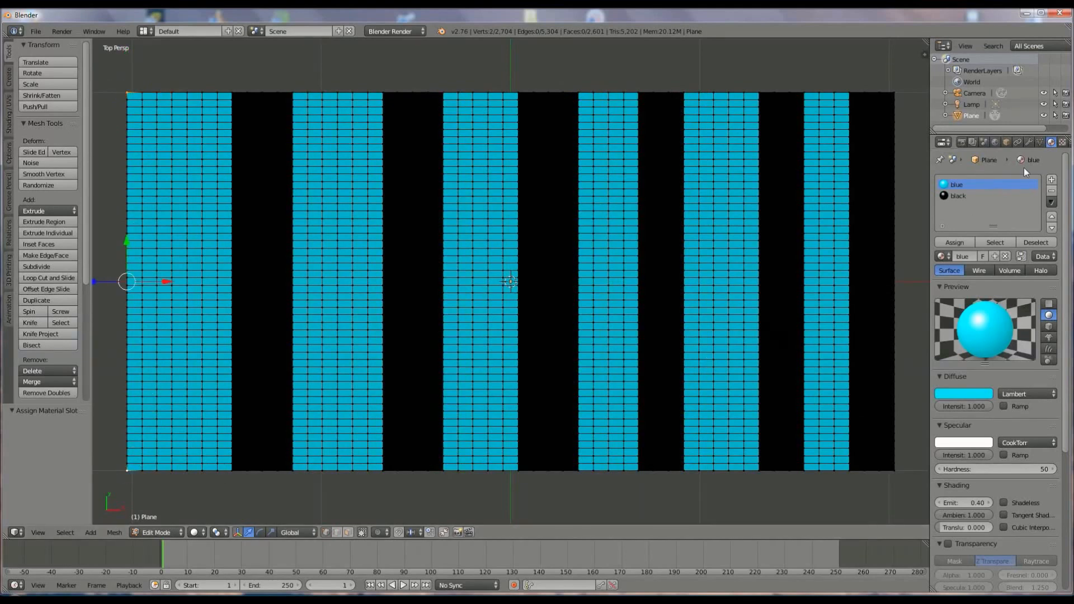
pyautogui.click(1040, 144)
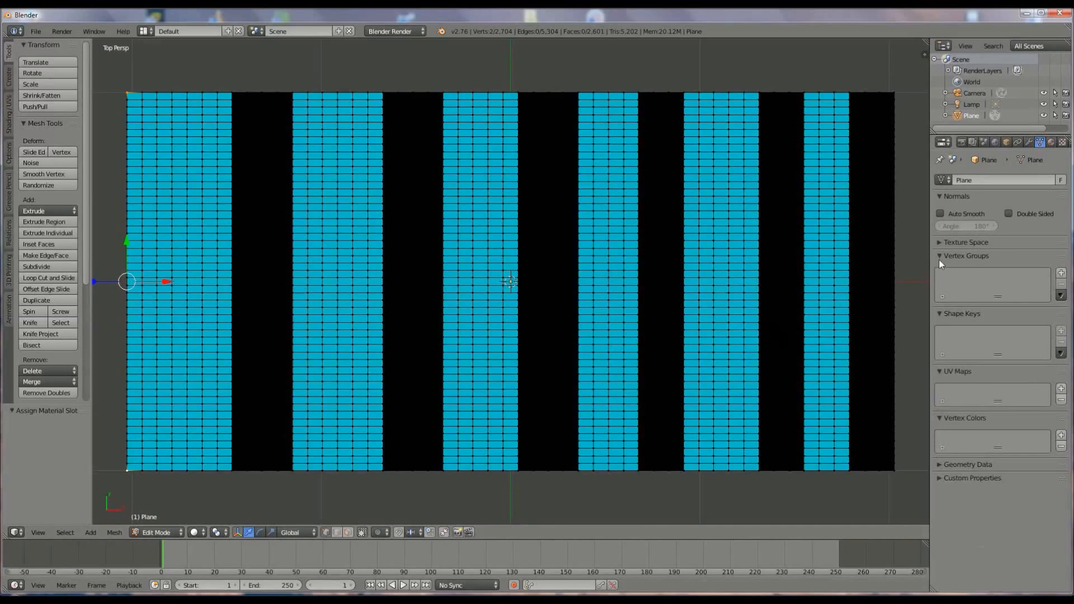
pyautogui.click(1061, 273)
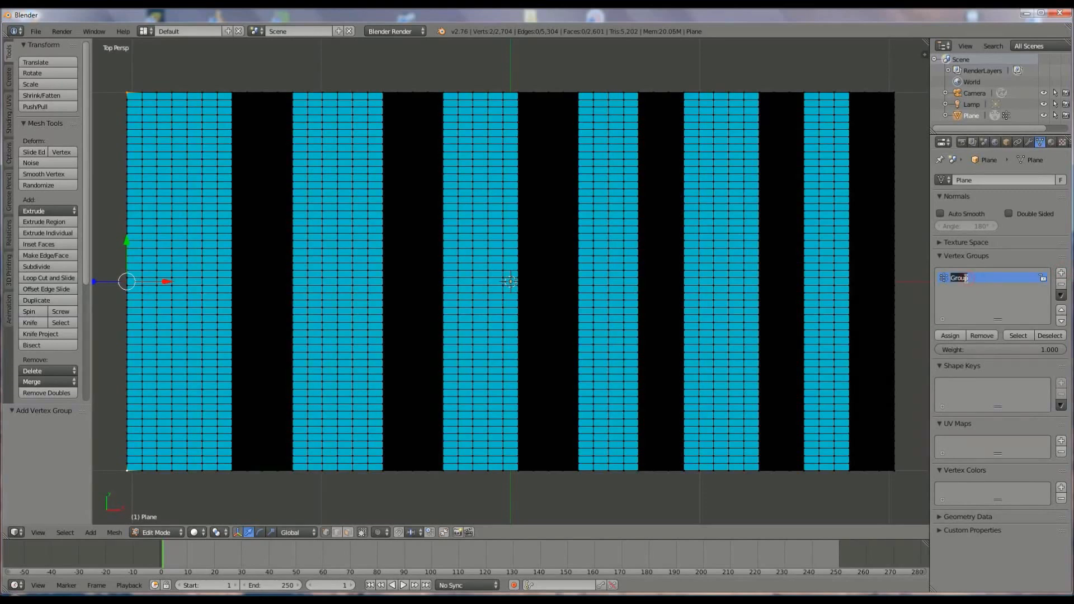
pyautogui.write('p')
pyautogui.click(951, 338)
# Return to Object Mode and apply smooth shading to the plane
pyautogui.scroll(-2, 559, 286)
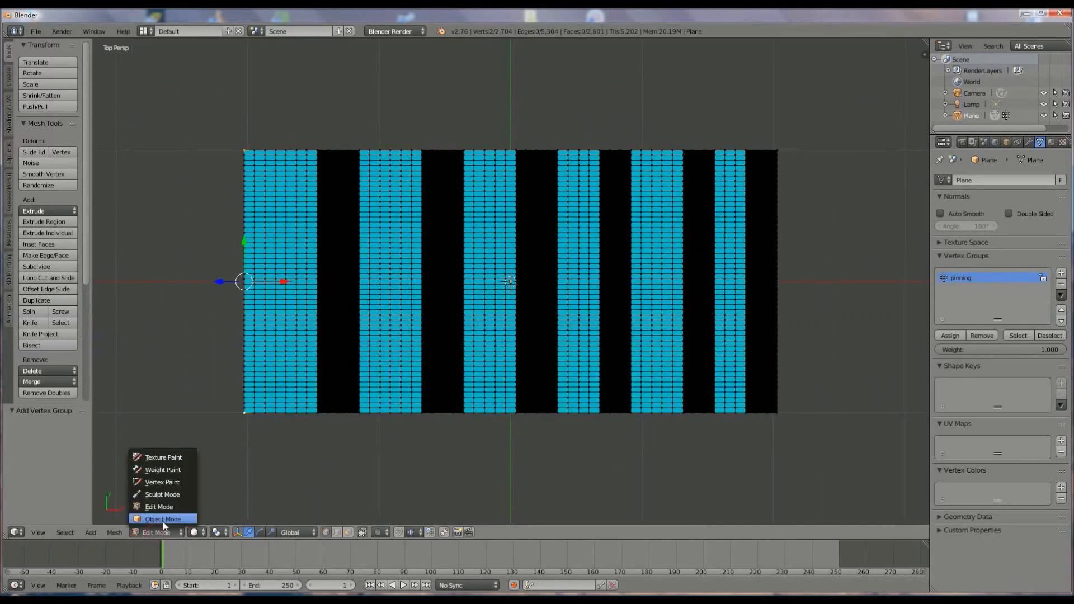
pyautogui.click(163, 519)
pyautogui.click(33, 208)
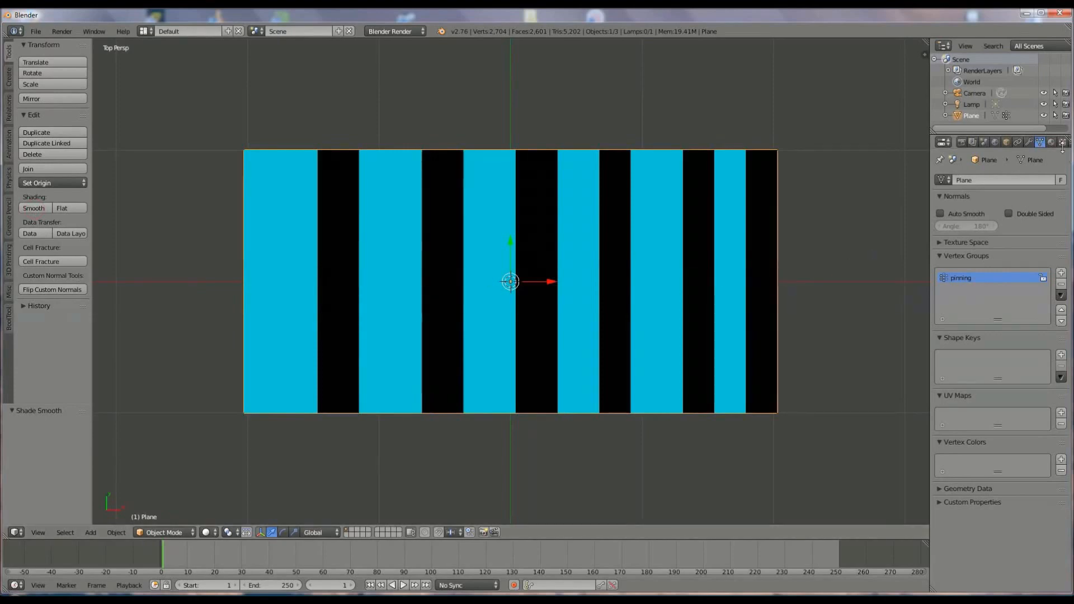
# Add Cloth physics to the plane with the Cotton preset and enable pinning with the "pinning" vertex group
pyautogui.moveTo(931, 164); pyautogui.dragTo(889, 162)
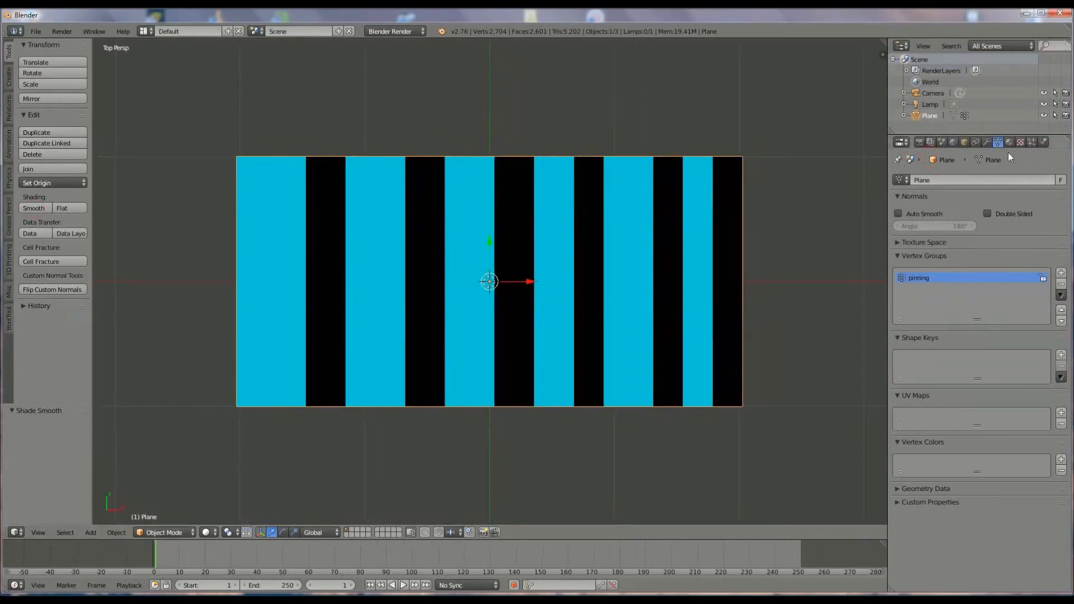
pyautogui.click(1044, 145)
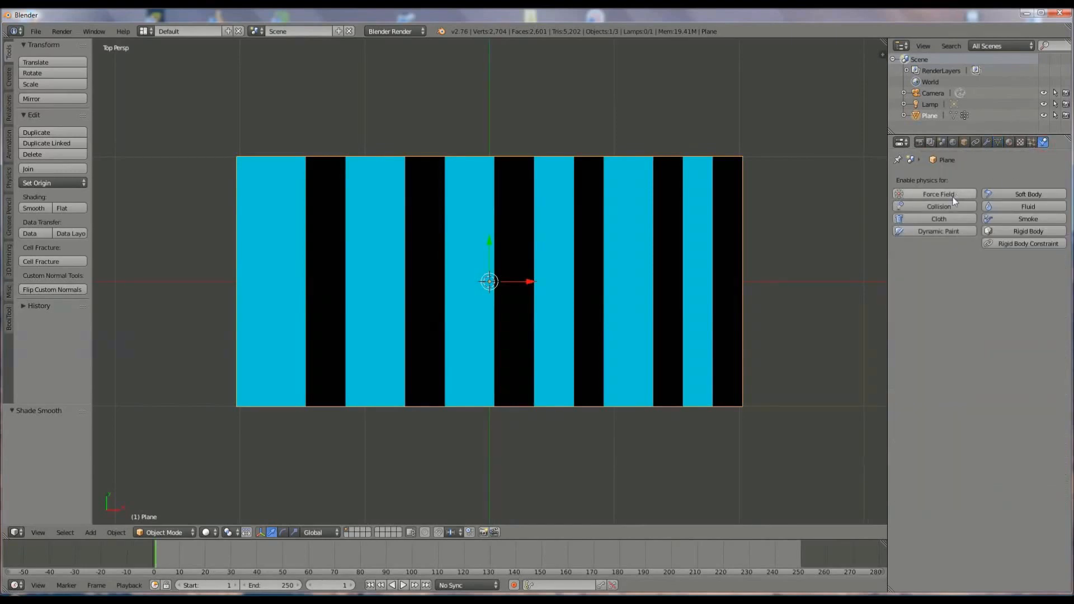
pyautogui.click(940, 220)
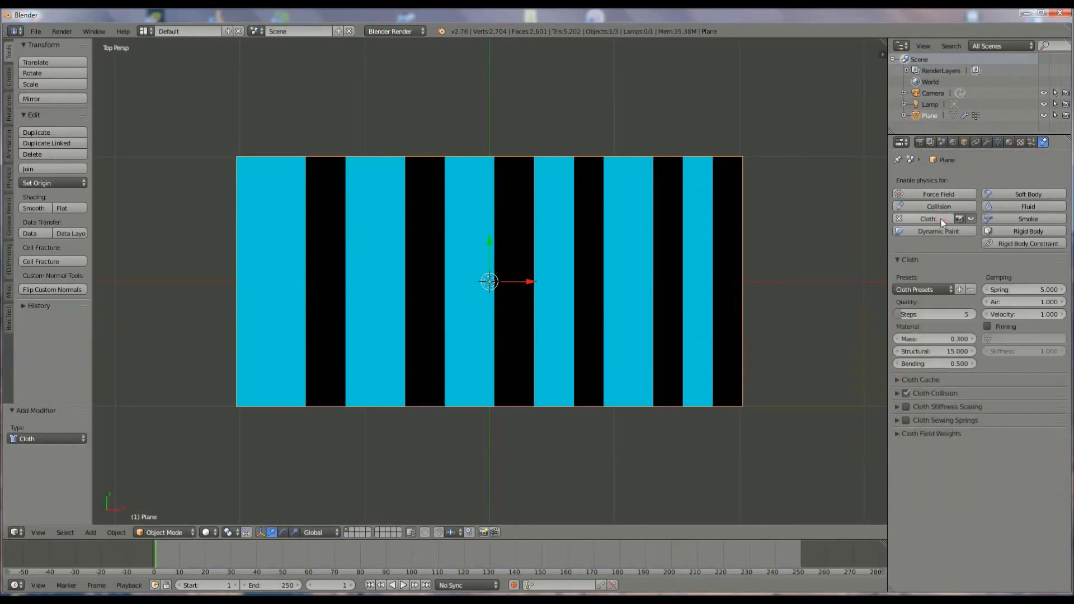
pyautogui.click(927, 290)
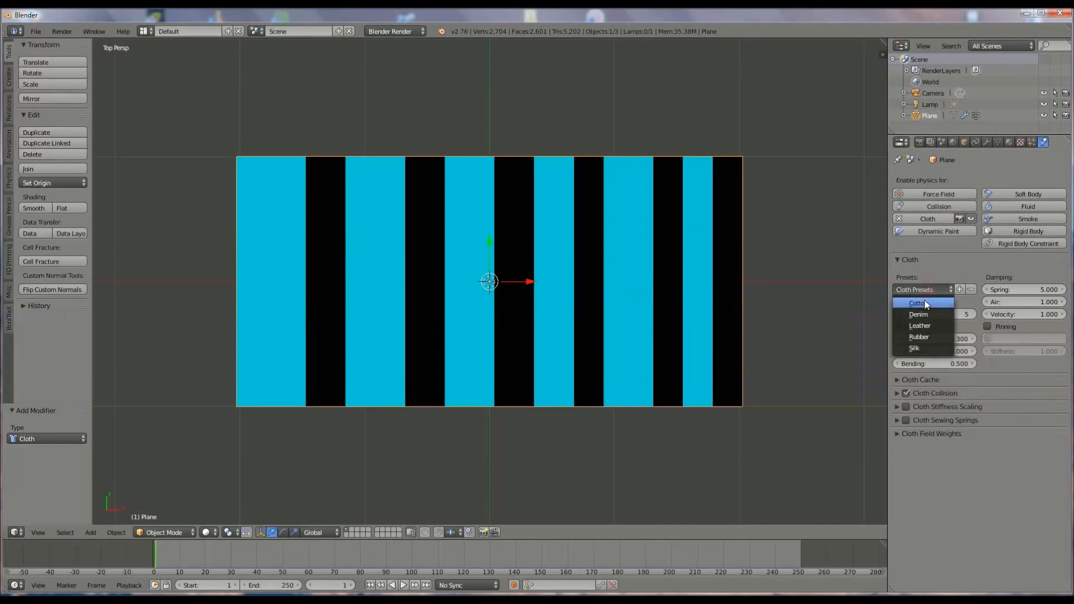
pyautogui.click(926, 303)
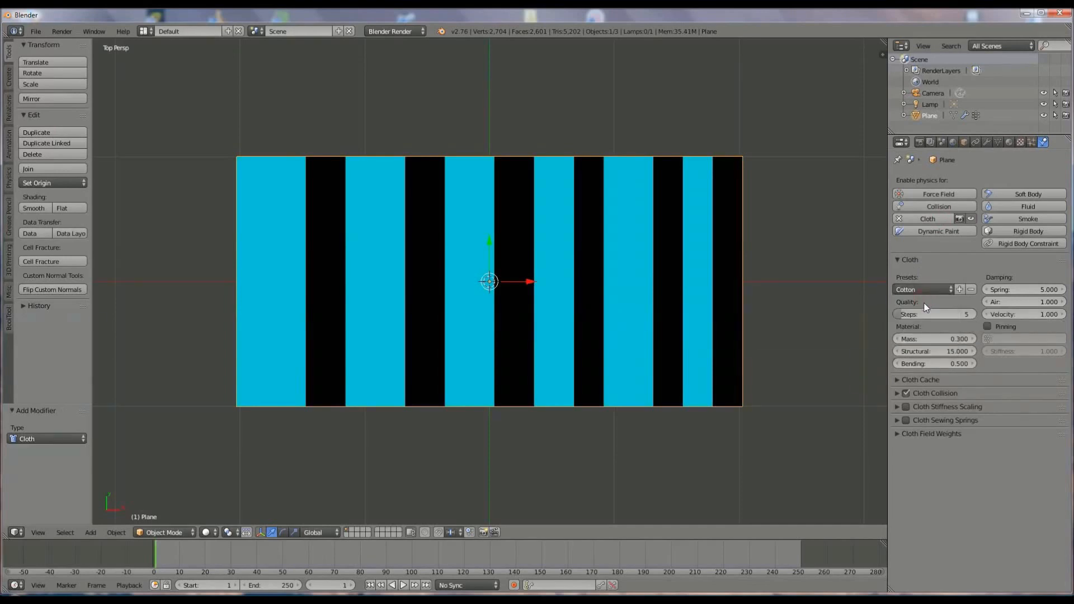
pyautogui.click(989, 327)
pyautogui.click(1006, 338)
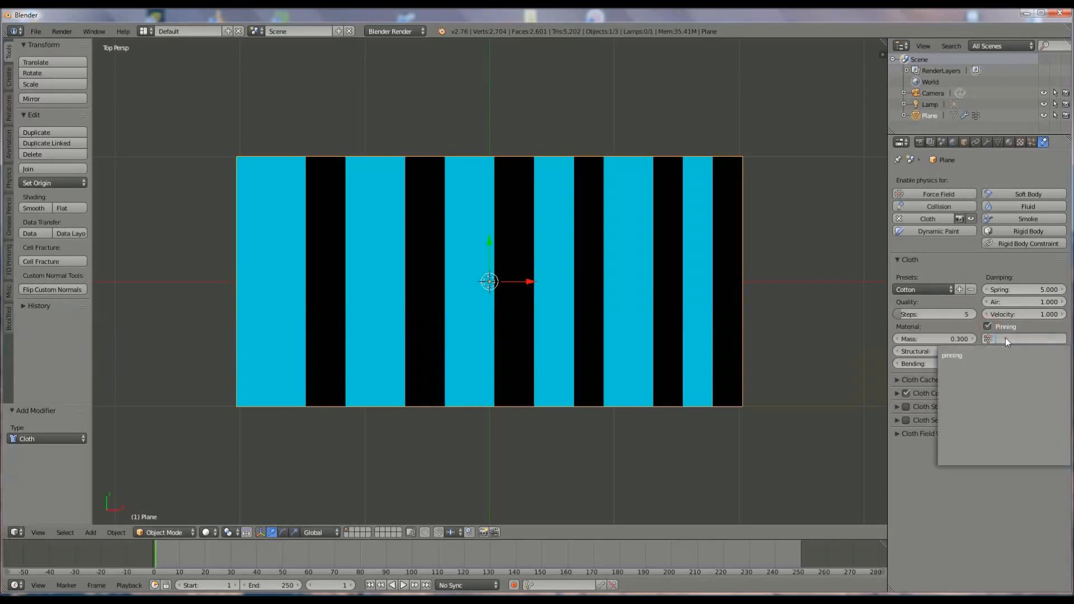
pyautogui.click(963, 355)
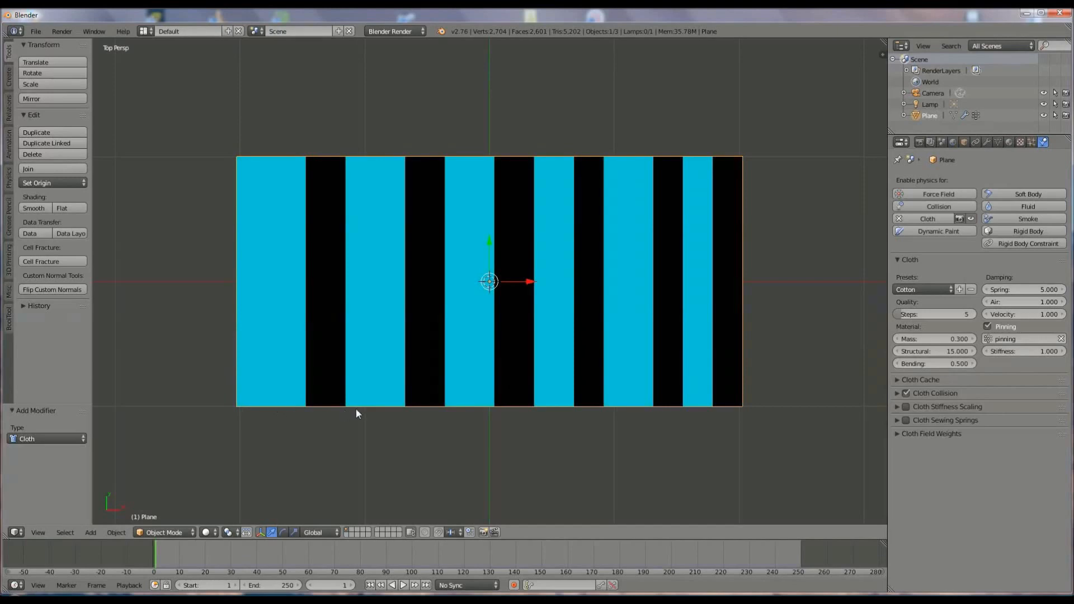
# Enable self collision for the cloth and set the collision distance to 1.0
pyautogui.click(898, 393)
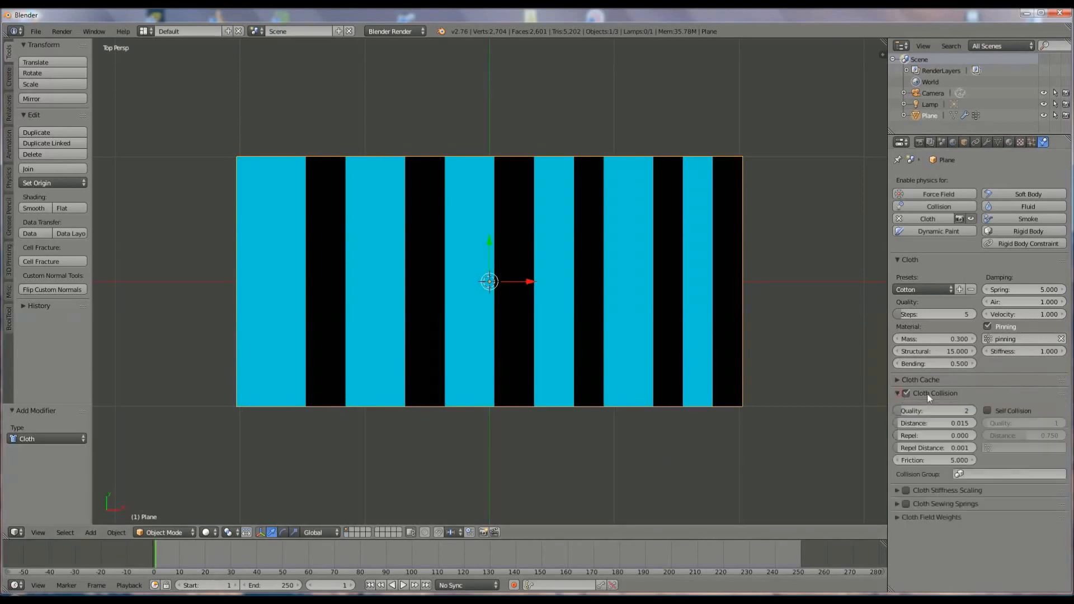
pyautogui.click(988, 411)
pyautogui.click(956, 423)
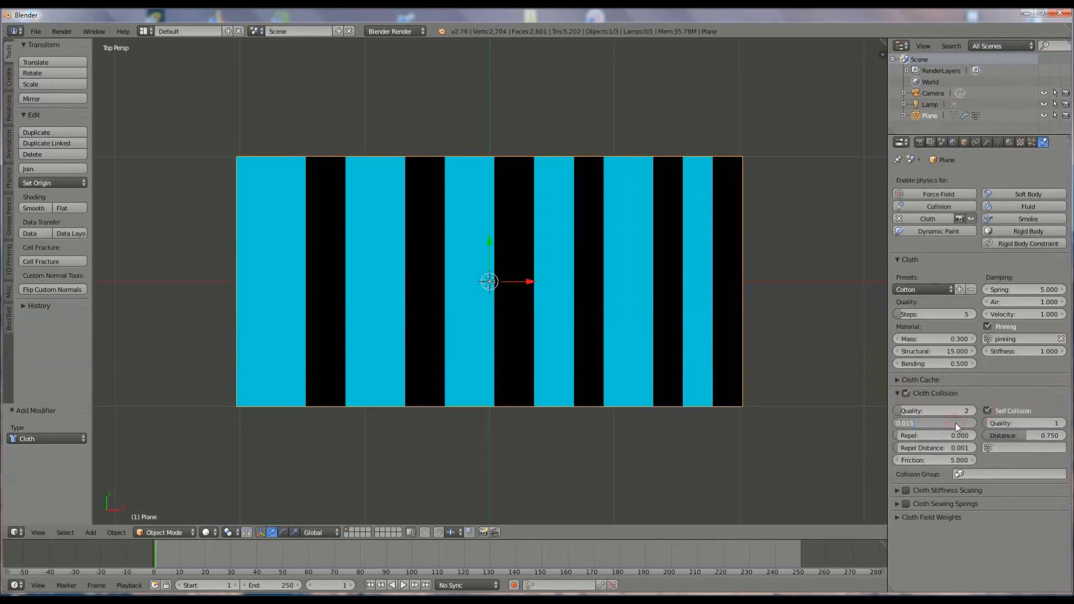
pyautogui.write('1')
pyautogui.press('Return')
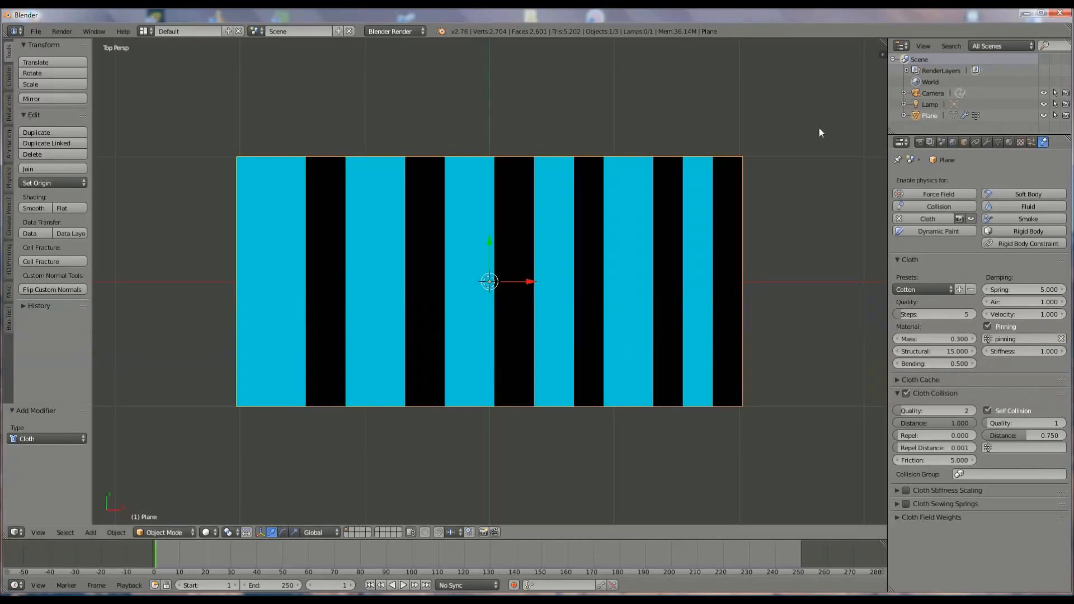
# Play the first frames of the cloth simulation as a preview, stop it and return to frame 1
pyautogui.click(404, 585)
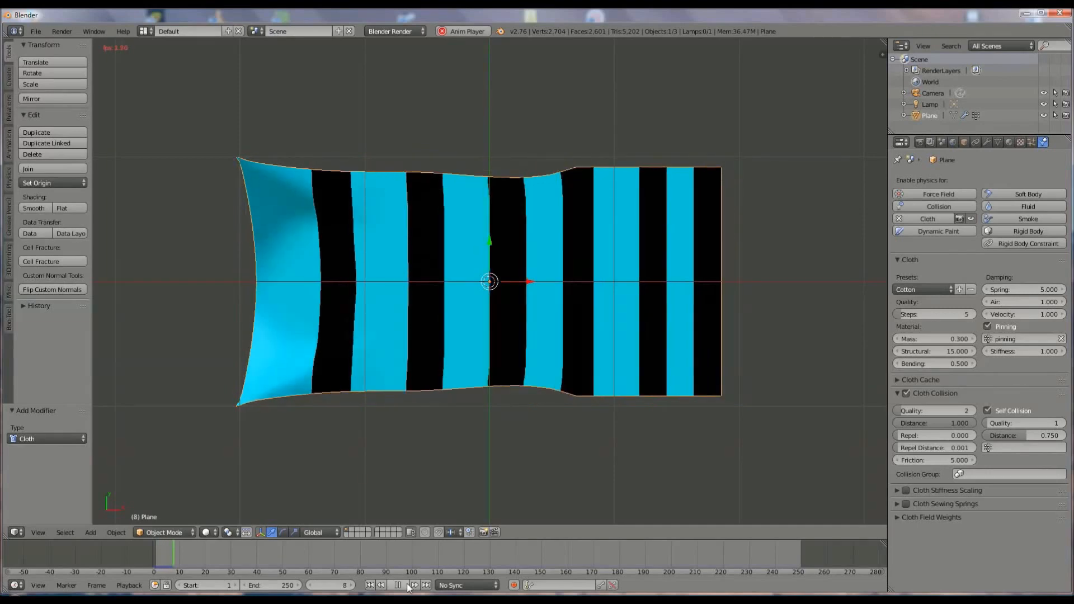
pyautogui.click(398, 585)
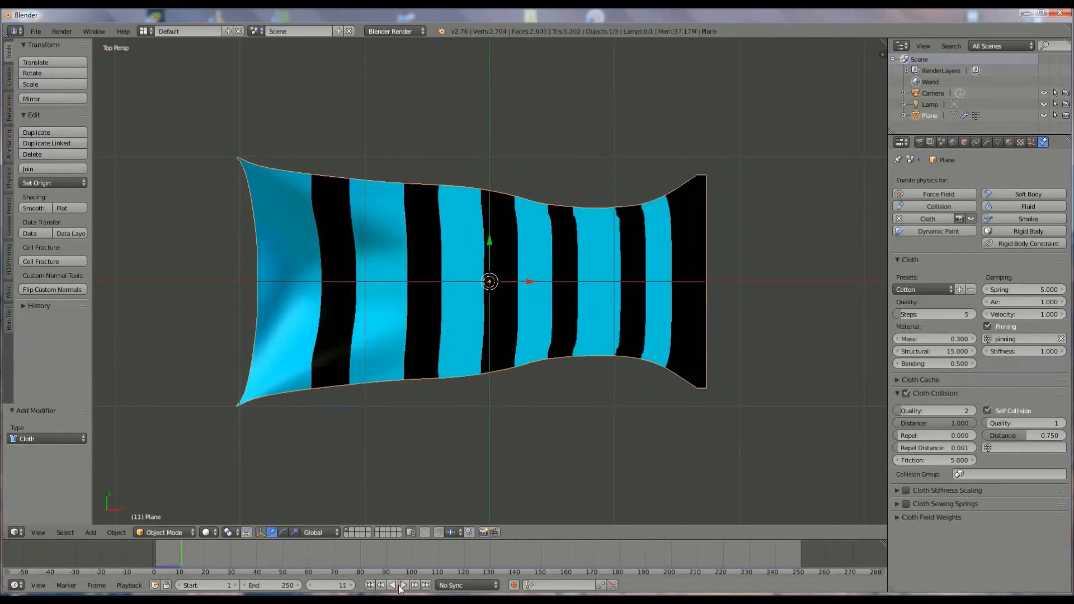
pyautogui.click(370, 585)
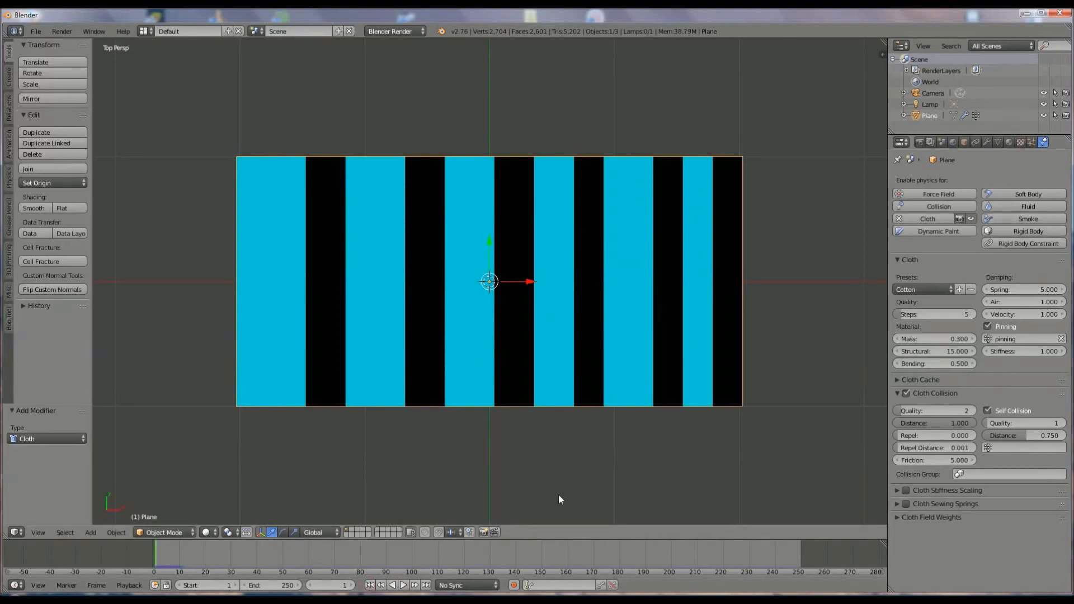
# Set the scene gravity to -2.00 on Y and 1.00 on Z
pyautogui.click(943, 143)
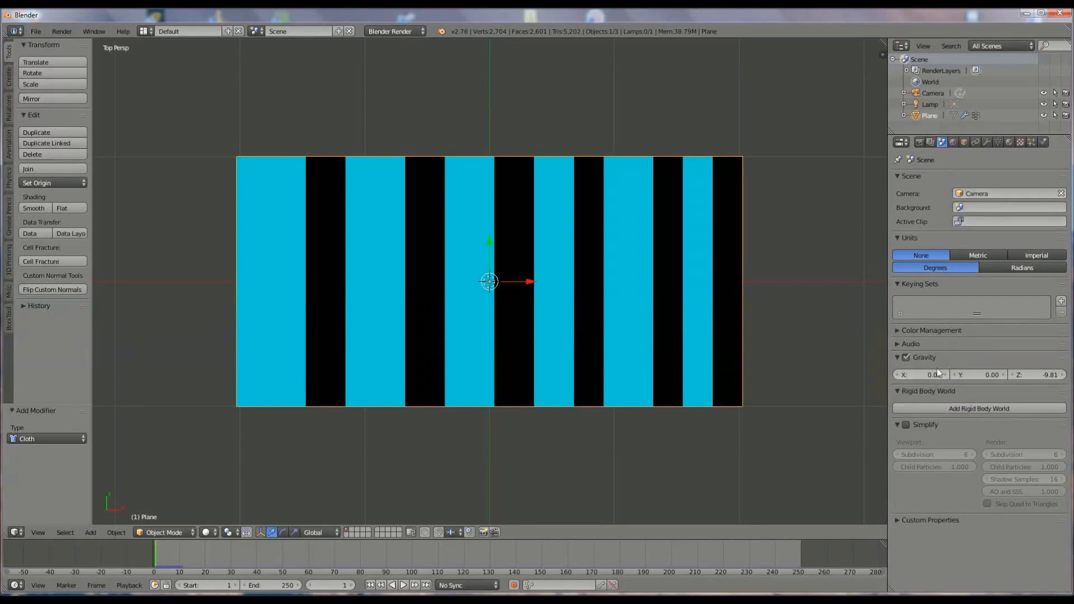
pyautogui.click(1048, 375)
pyautogui.write('0')
pyautogui.press('Return')
pyautogui.press('BackSpace')
pyautogui.press('Return')
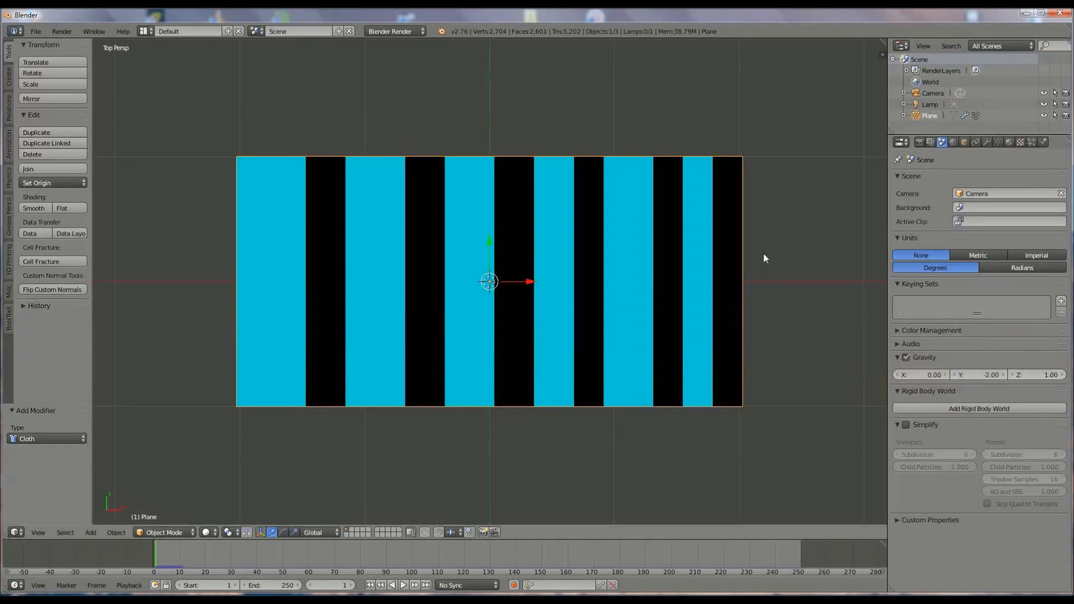
# Play the cloth simulation with the changed gravity, stop it and scrub back to frame 16
pyautogui.click(403, 586)
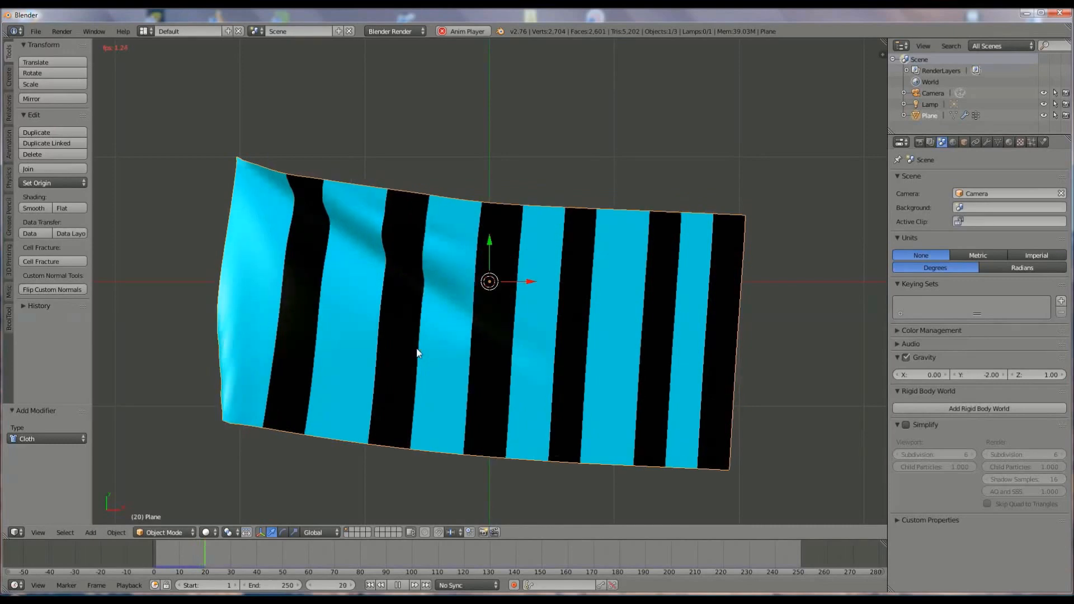
pyautogui.click(399, 585)
pyautogui.moveTo(214, 549)
pyautogui.mouseDown()
pyautogui.moveTo(179, 560)
pyautogui.moveTo(196, 555)
pyautogui.mouseUp()
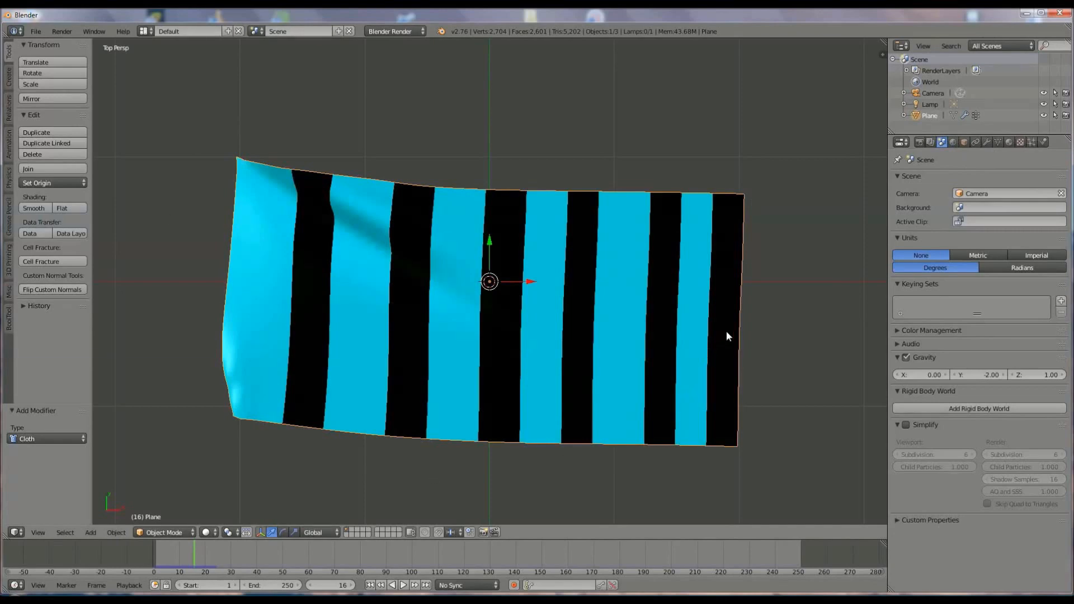
# Create an editable duplicate of the deformed plane at frame 16 from its shape key options and rename the copy "flag"
pyautogui.click(999, 144)
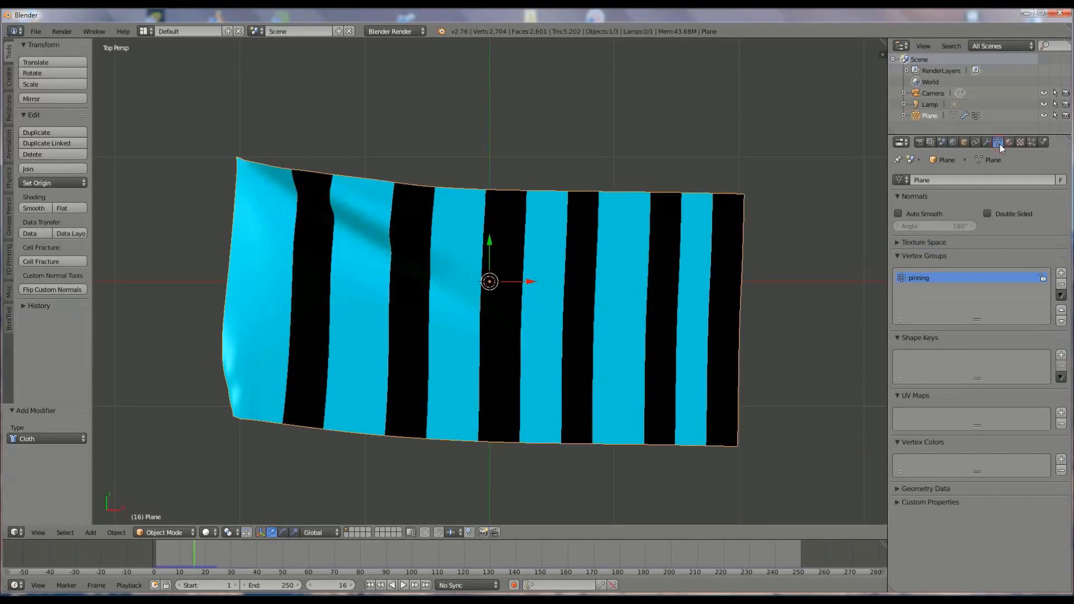
pyautogui.click(1062, 377)
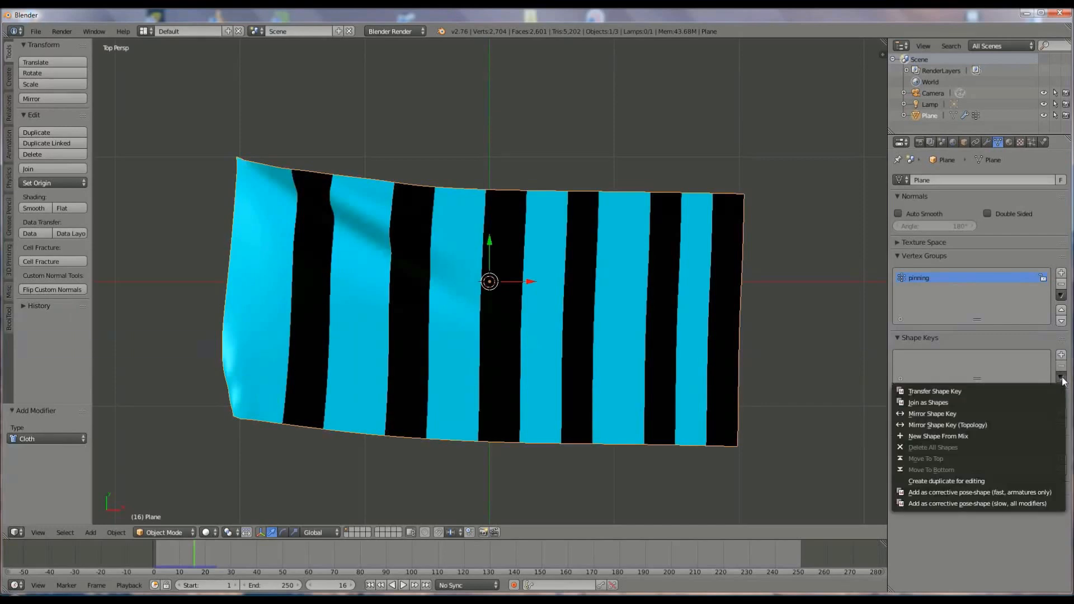
pyautogui.click(1046, 479)
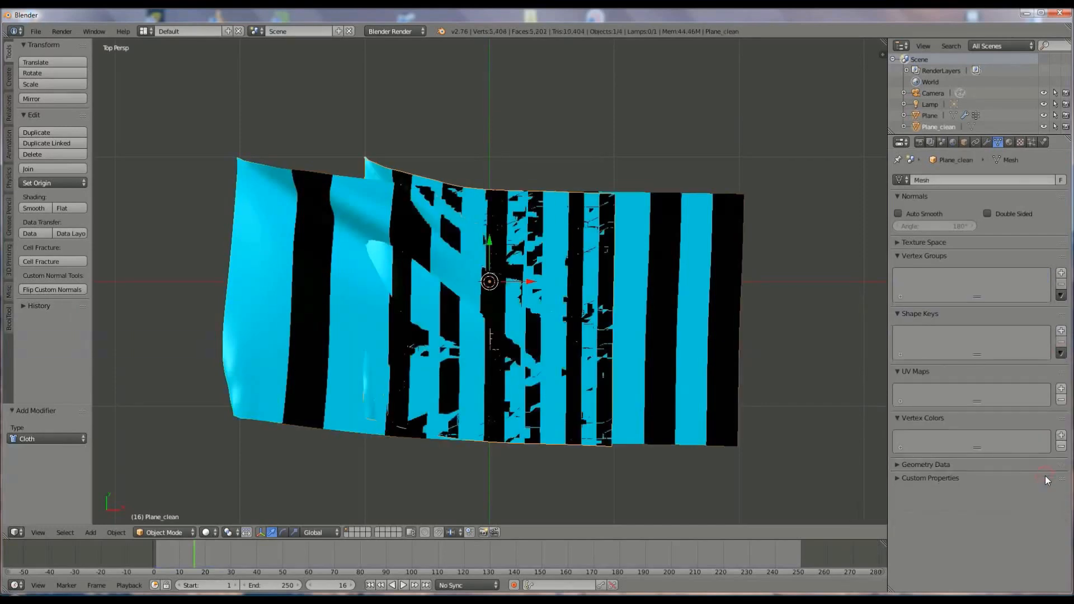
pyautogui.doubleClick(944, 127)
pyautogui.press('BackSpace')
pyautogui.press('Return')
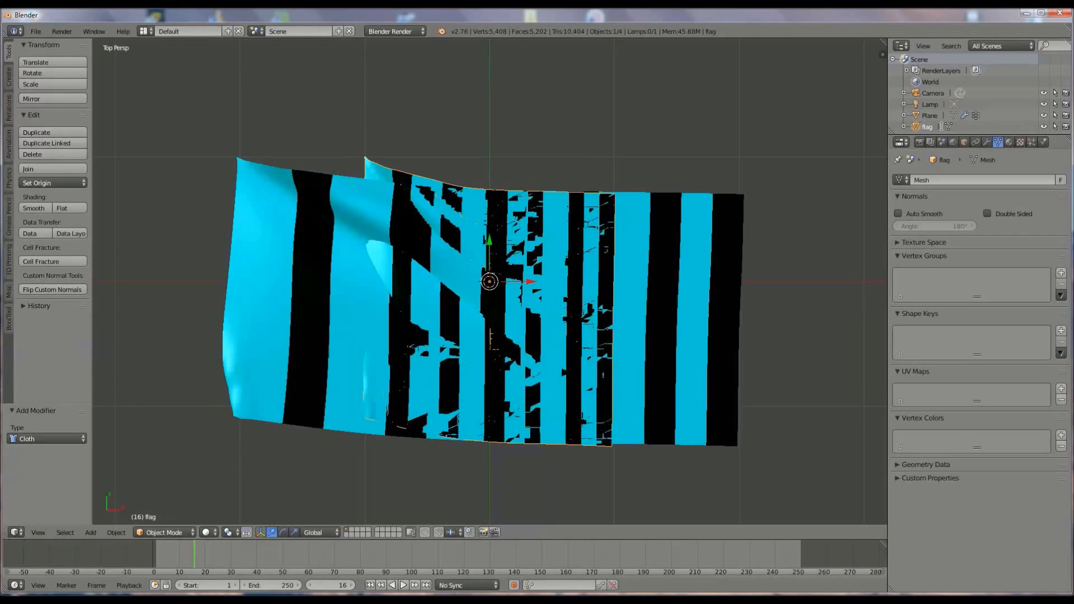
# Delete the original simulated plane, keeping only the flag copy in the scene
pyautogui.click(936, 116)
pyautogui.rightClick(936, 116)
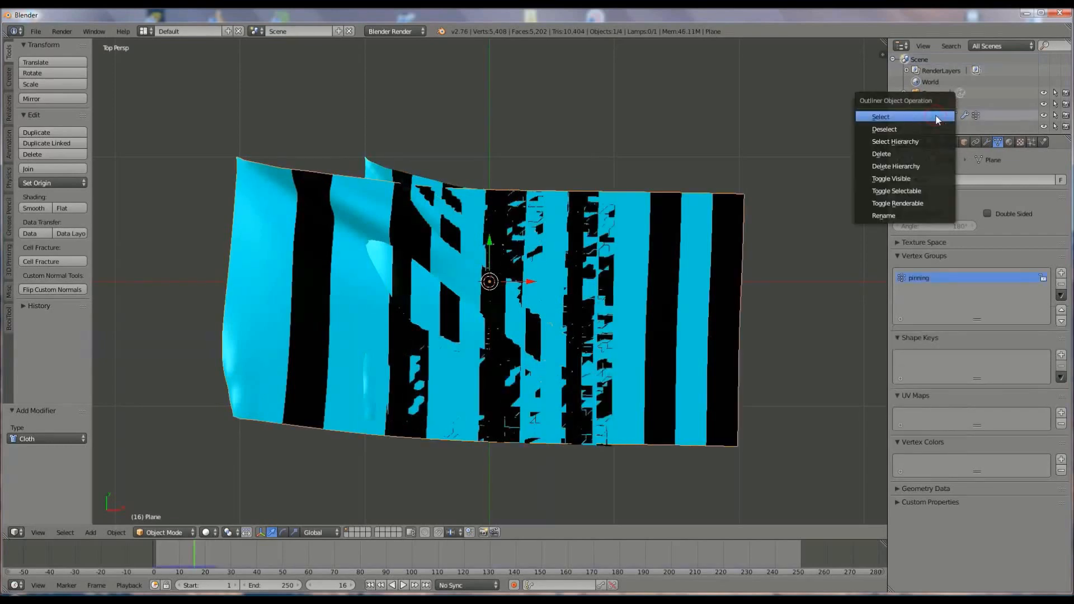
pyautogui.click(935, 153)
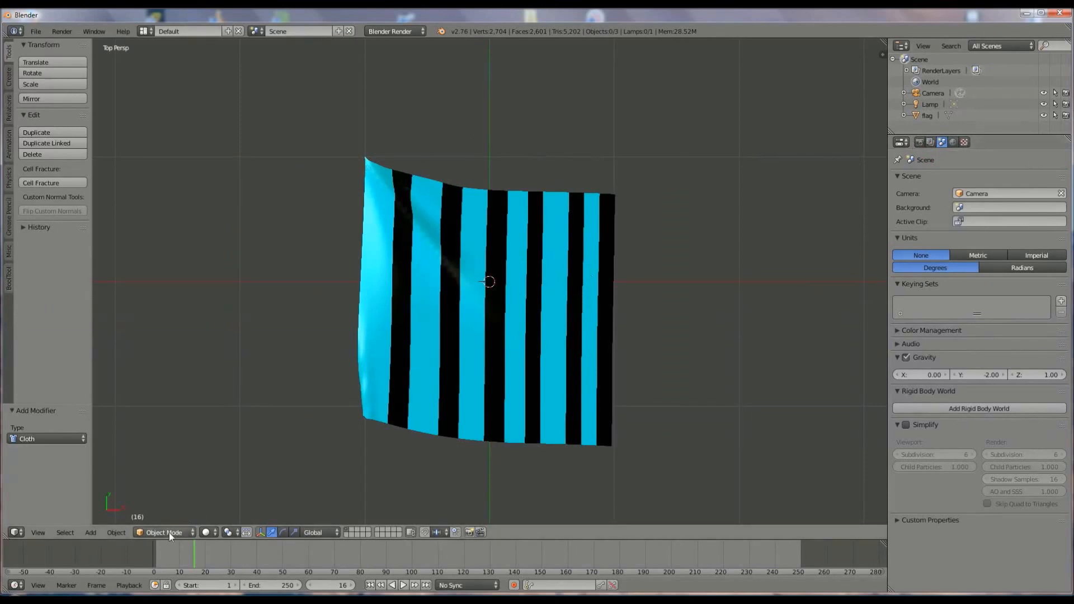
# Select the flag's two left corner vertices in Edit Mode, add a vertex group named "pinning", and return to Object Mode
pyautogui.rightClick(528, 284)
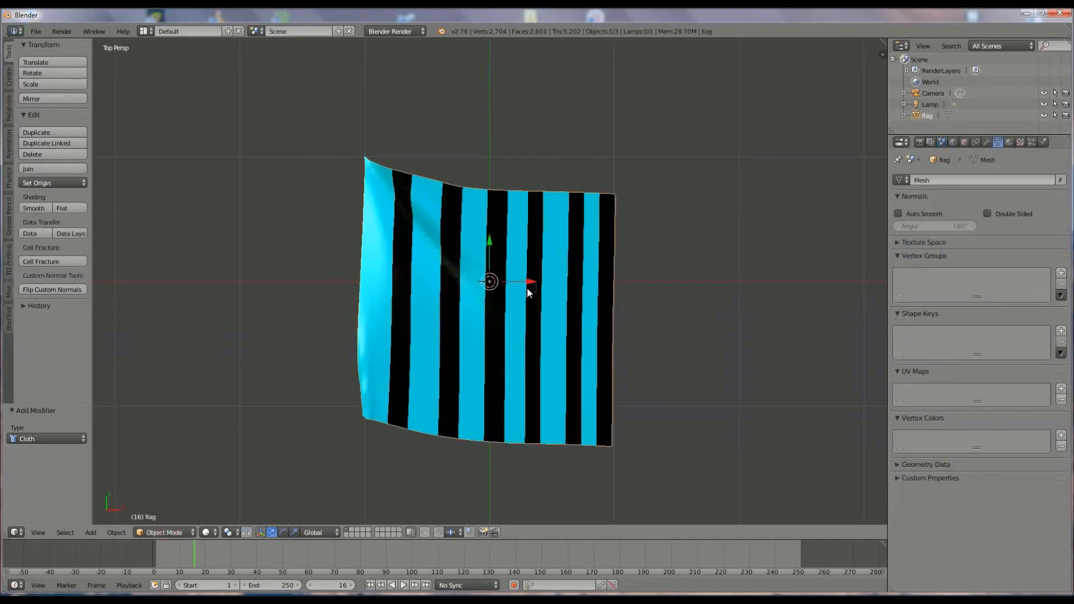
pyautogui.click(167, 533)
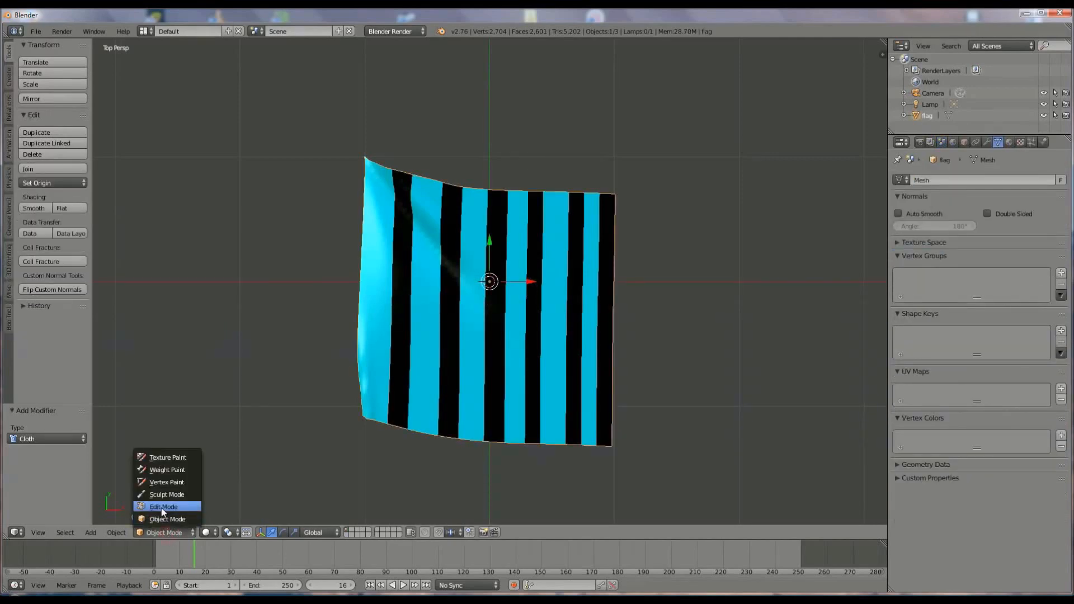
pyautogui.click(167, 505)
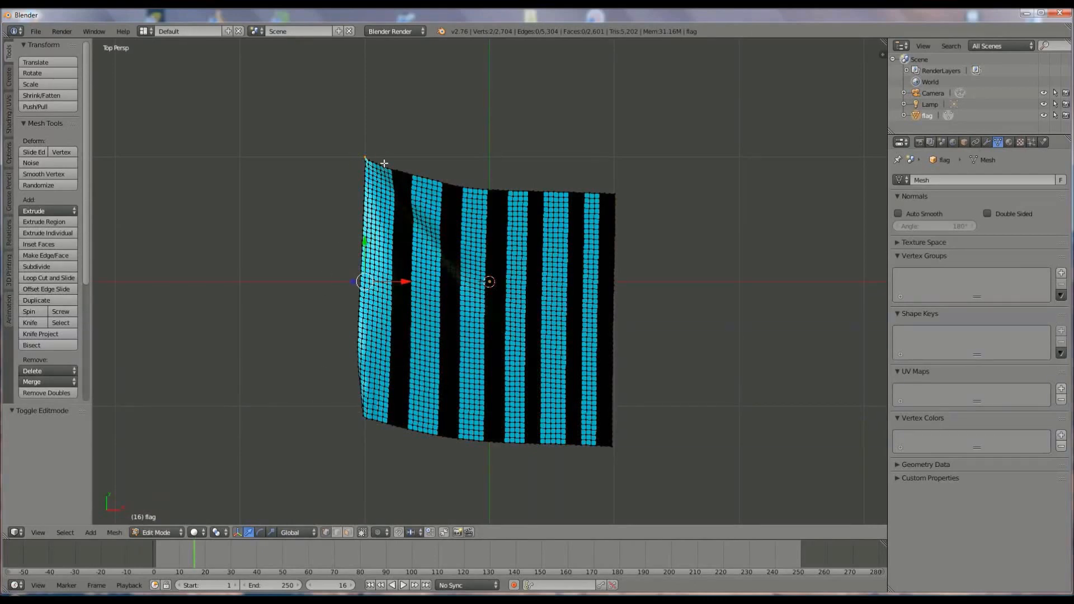
pyautogui.click(1061, 273)
pyautogui.doubleClick(923, 277)
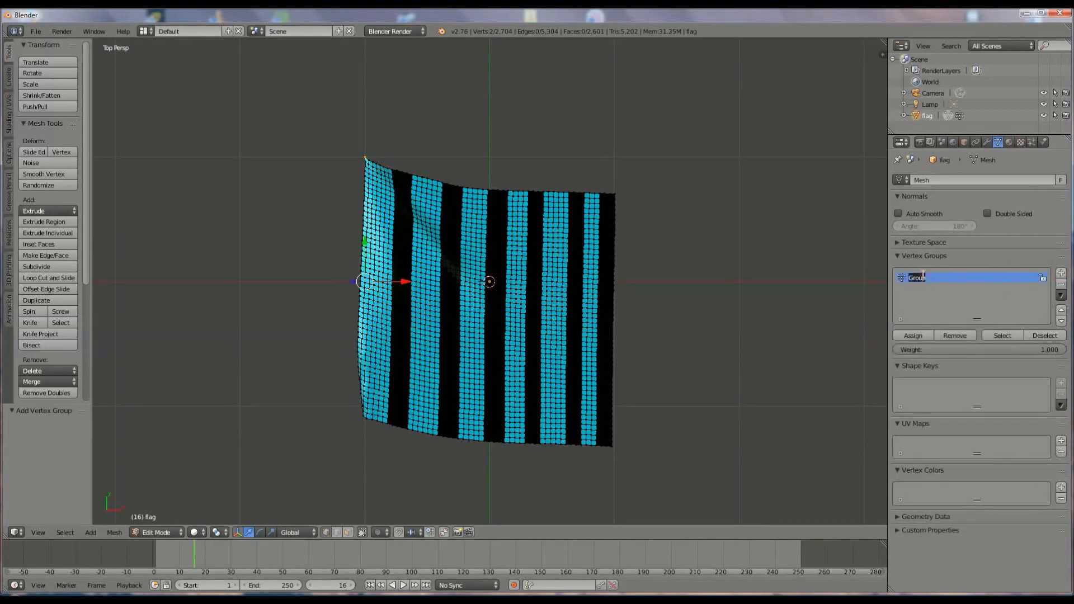
pyautogui.write('pinning')
pyautogui.press('Return')
pyautogui.click(147, 534)
pyautogui.click(152, 520)
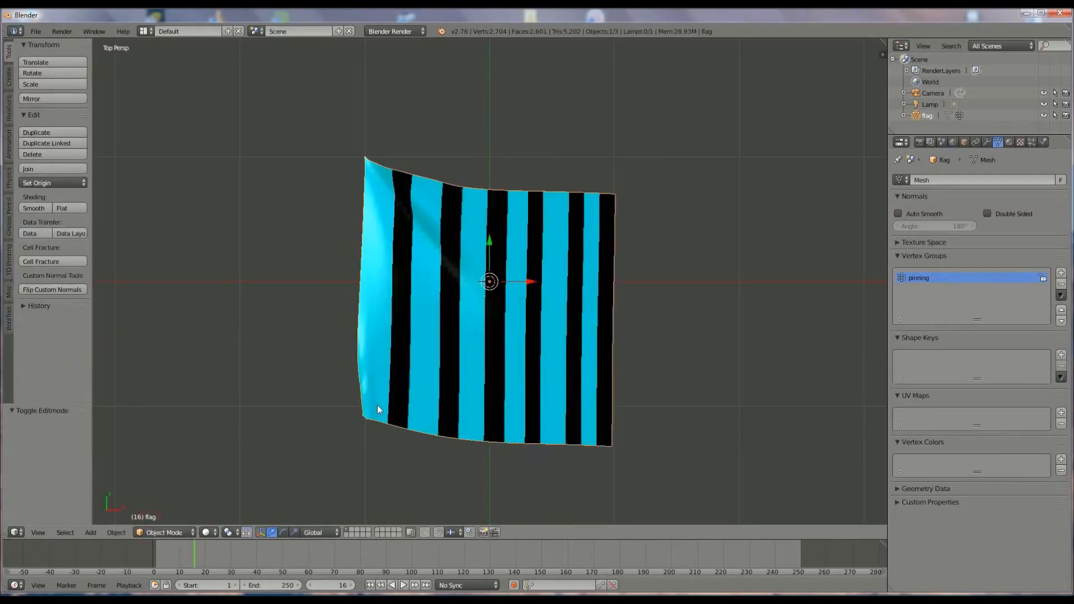
# Enable cloth physics on the flag with spring and air damping at 0 and mass at 0.05
pyautogui.click(1044, 142)
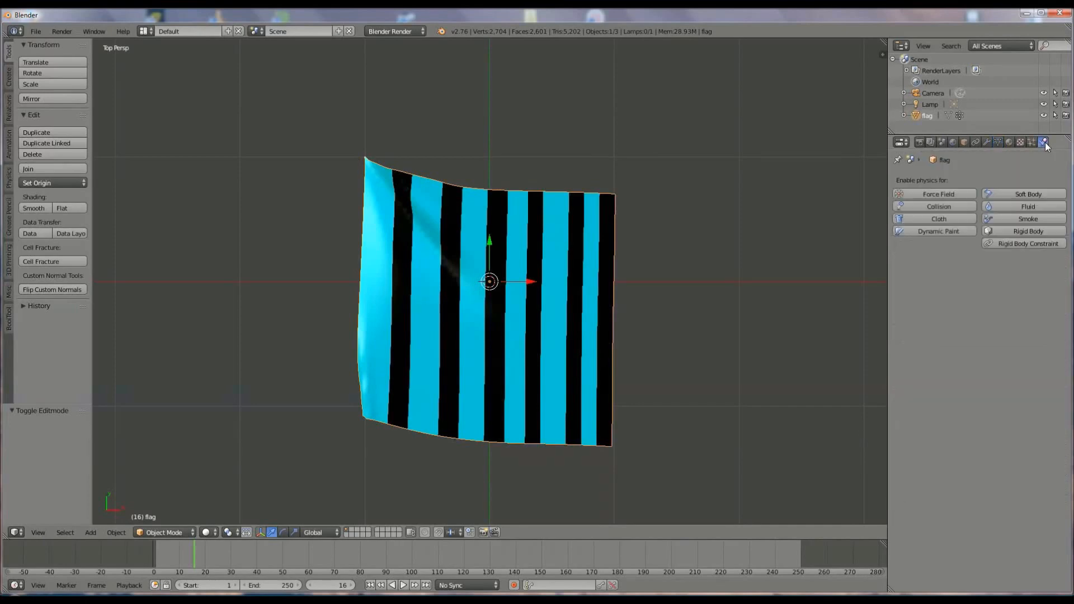
pyautogui.click(931, 219)
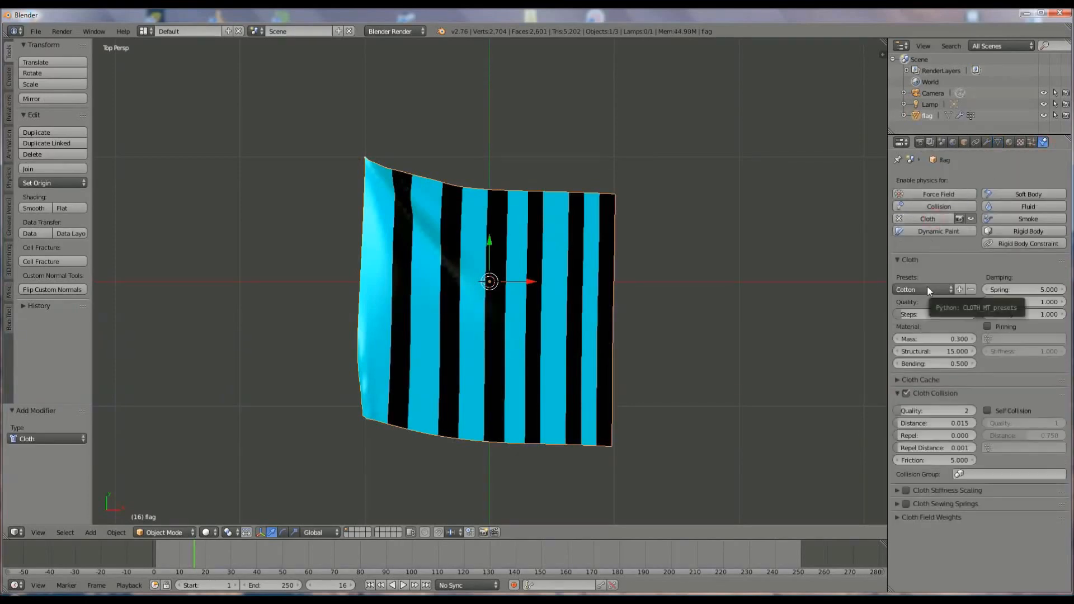
pyautogui.click(1047, 289)
pyautogui.click(1046, 302)
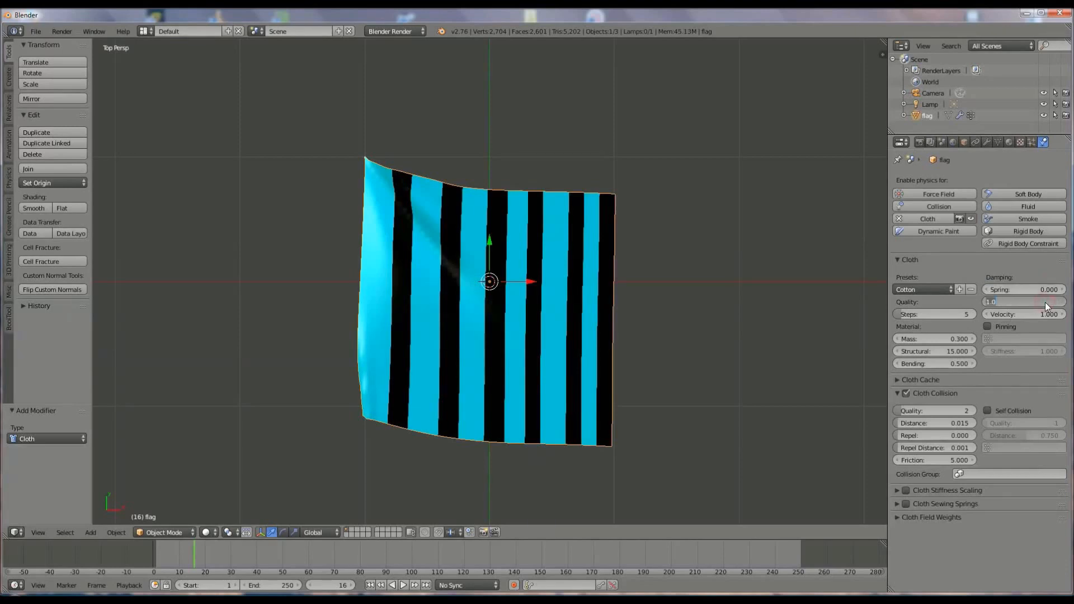
pyautogui.write('0')
pyautogui.press('Return')
pyautogui.click(954, 338)
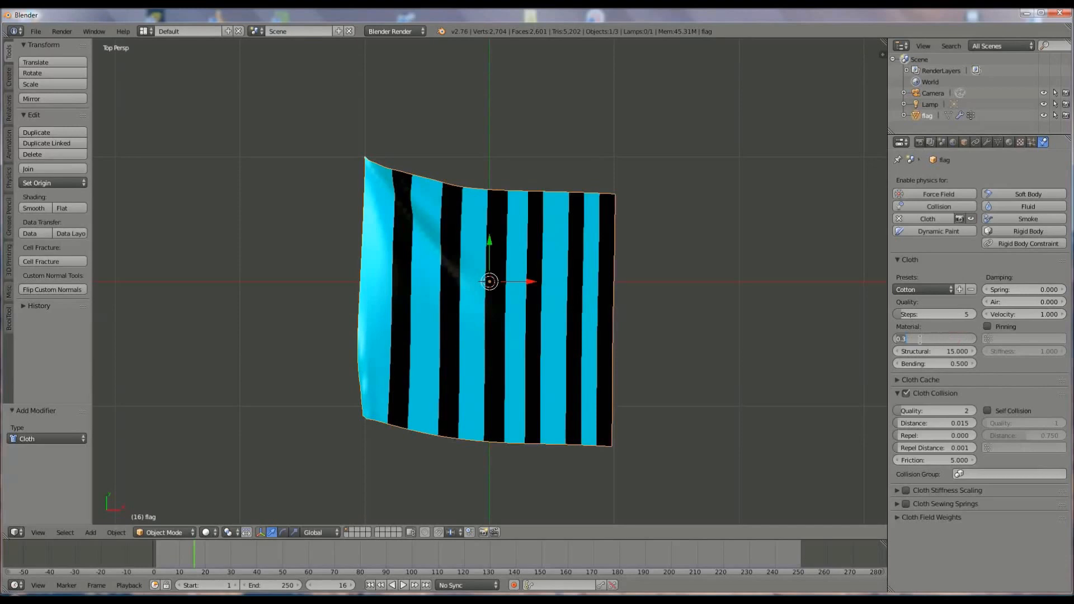
pyautogui.write('0.05')
pyautogui.press('Return')
# Set the flag's cloth collision distance to 1.0 and enable self collision
pyautogui.click(961, 423)
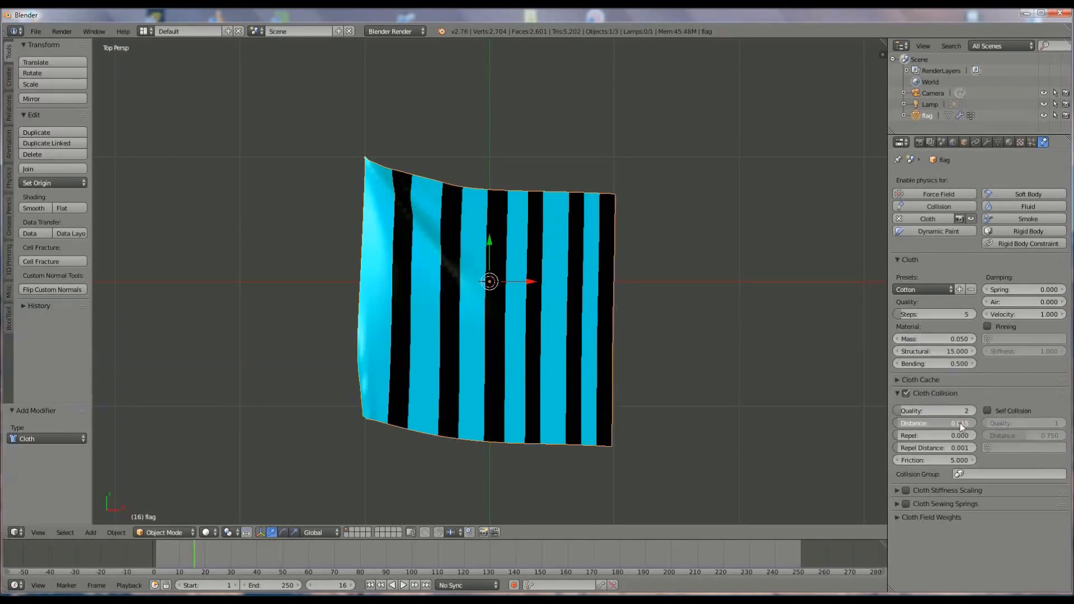
pyautogui.write('1')
pyautogui.press('Return')
pyautogui.click(987, 411)
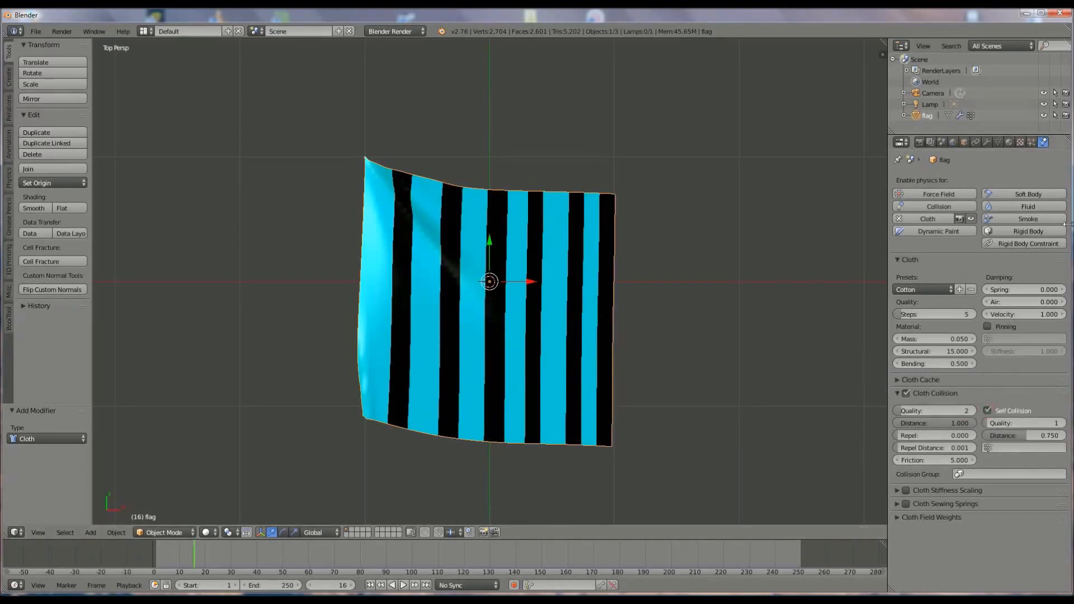
# Enable pinning for the flag's cloth using the "pinning" vertex group
pyautogui.click(988, 327)
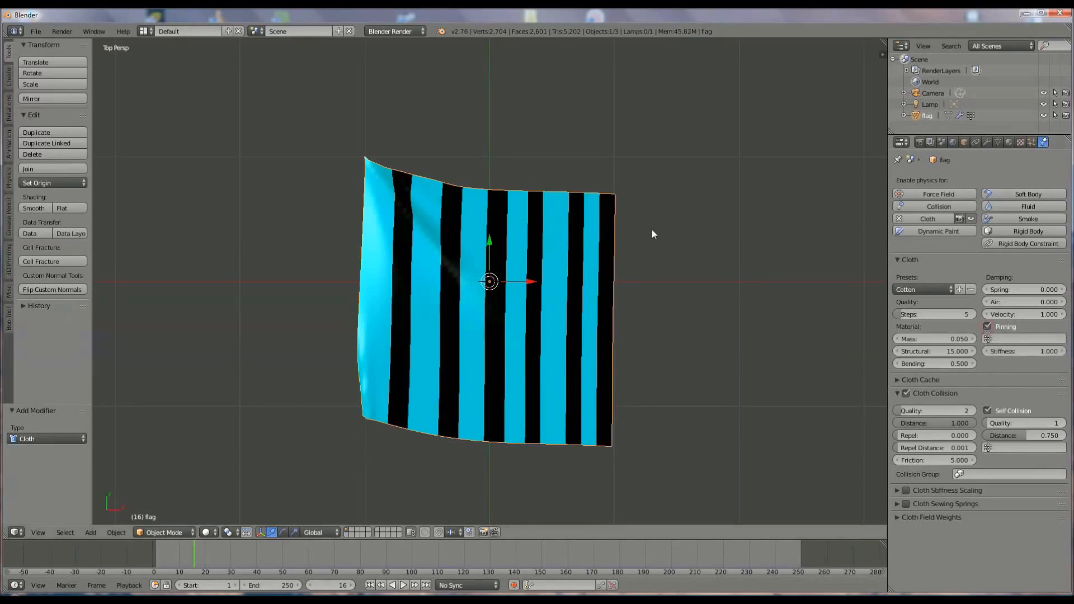
pyautogui.click(1006, 338)
pyautogui.click(964, 356)
# Play the pinned flag's simulation from frame 1 as a short preview, stop it and return to the first frame
pyautogui.click(371, 586)
pyautogui.click(403, 586)
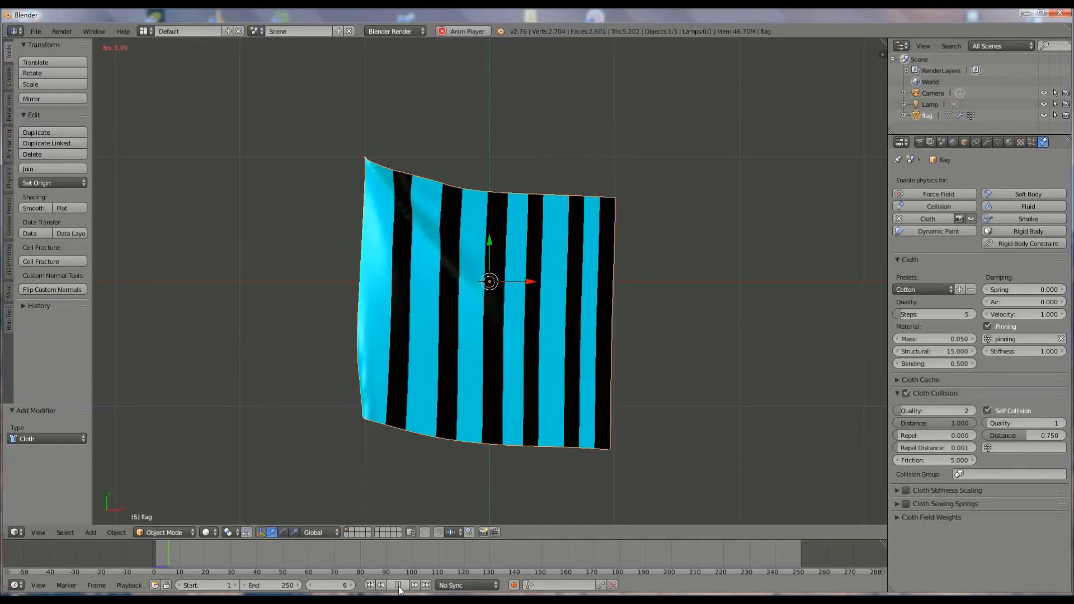
pyautogui.click(398, 586)
pyautogui.click(370, 585)
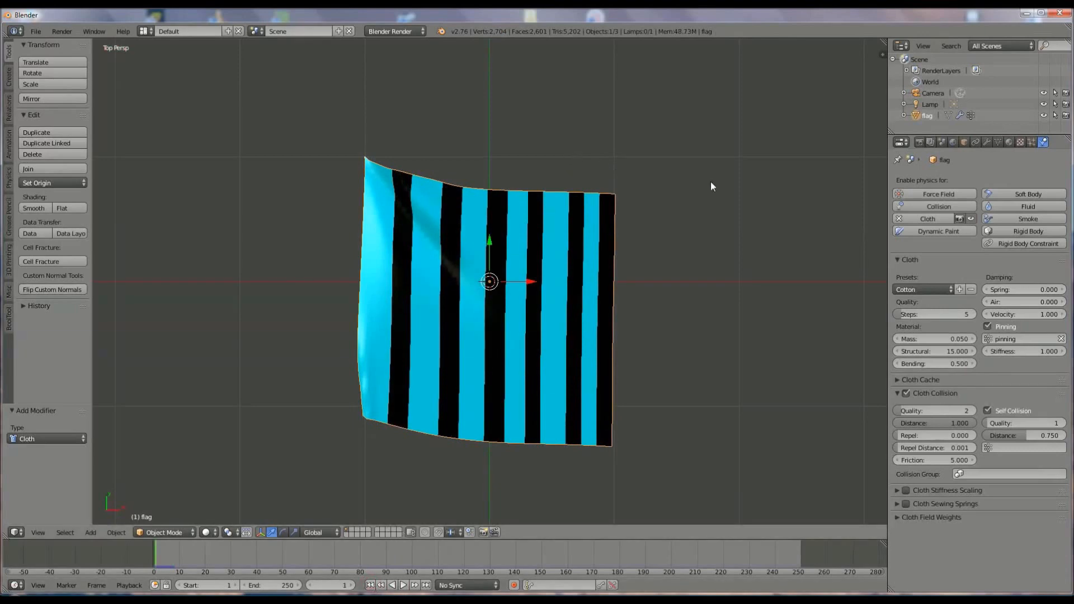
# Add a new plane and move it about -2.74 along X, to the left of the flag
pyautogui.scroll(-2, 469, 327)
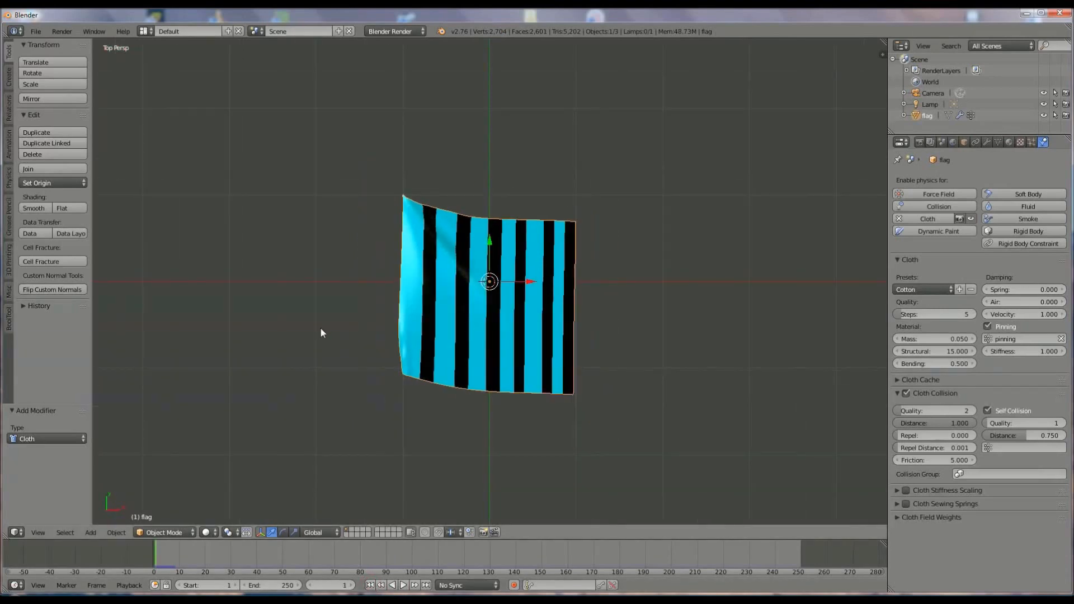
pyautogui.click(88, 533)
pyautogui.moveTo(102, 518)
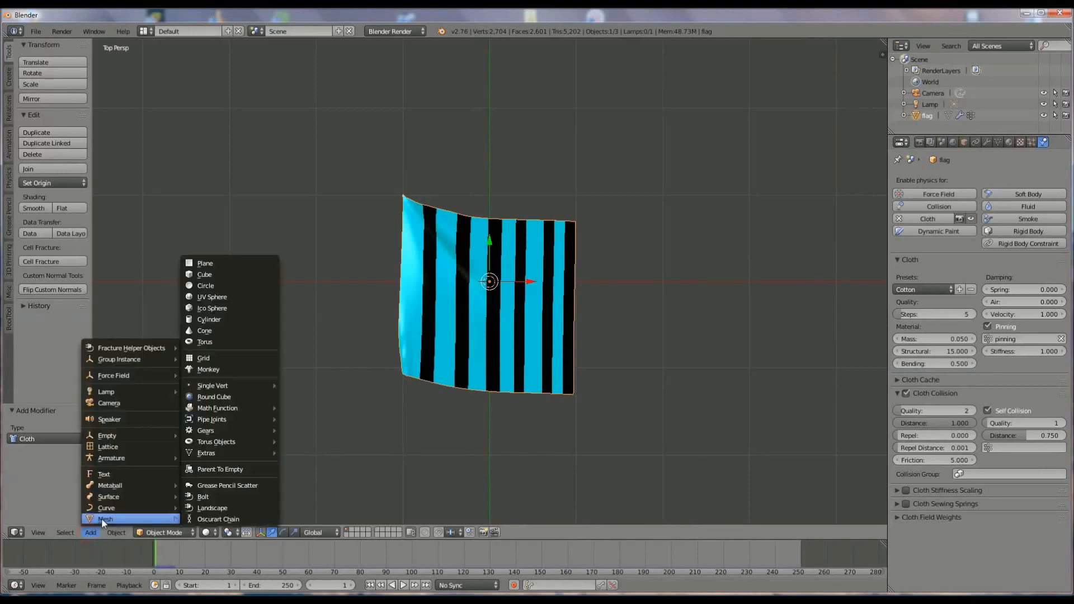
pyautogui.click(208, 263)
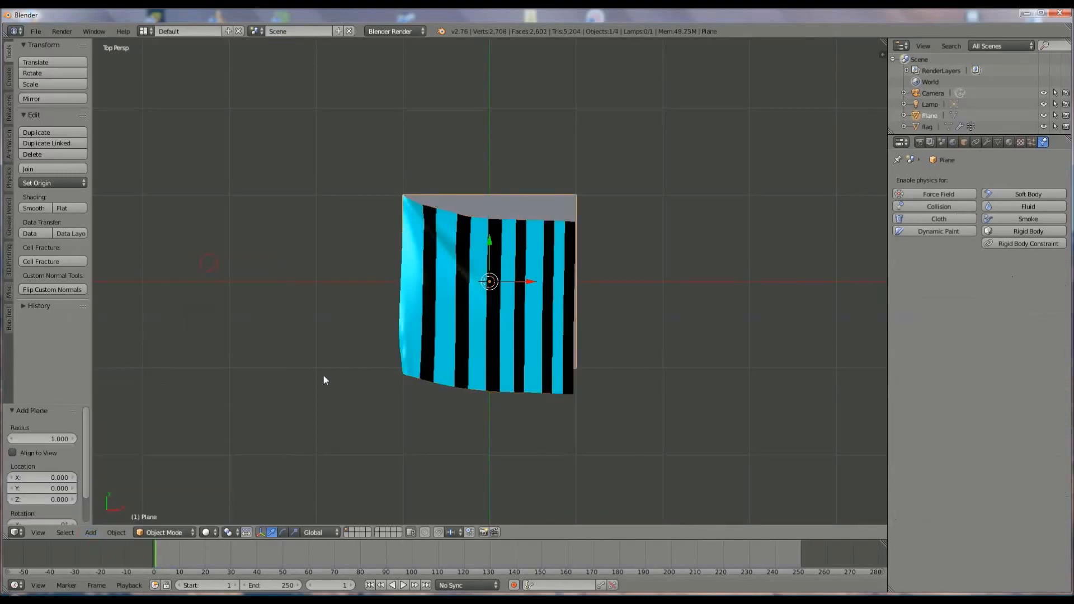
pyautogui.scroll(-2, 403, 332)
pyautogui.moveTo(531, 282); pyautogui.dragTo(361, 289)
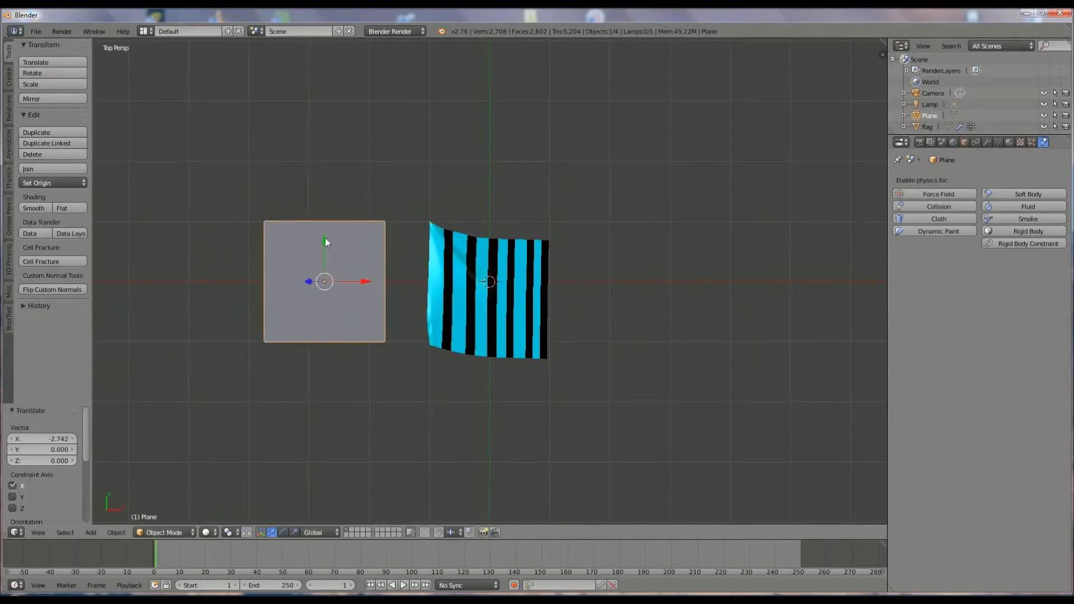
# Rotate the new plane 90° about Y and scale it up by about 2.13
pyautogui.press('r')
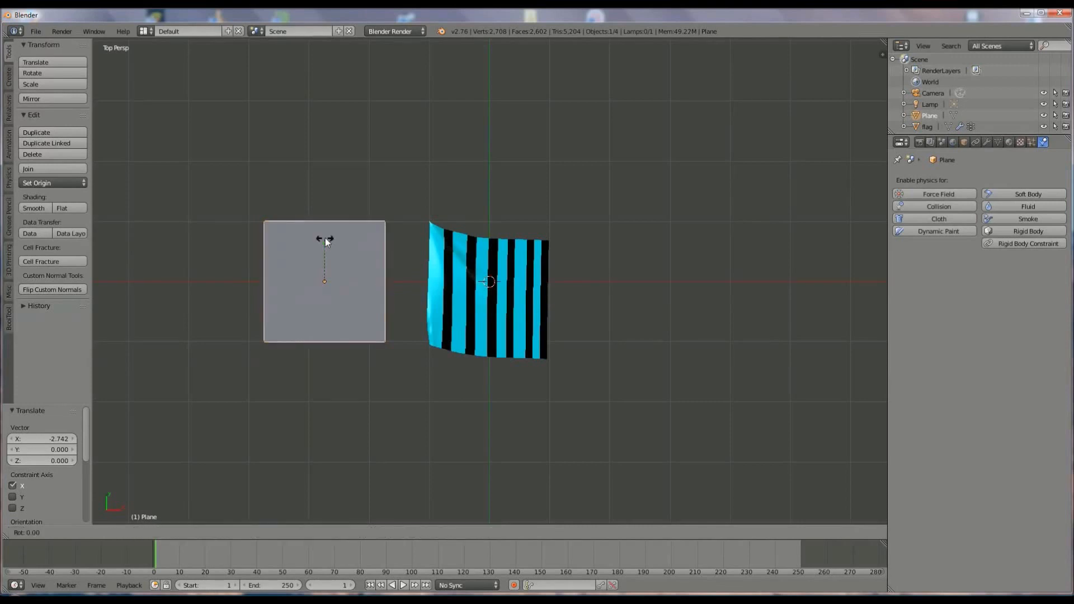
pyautogui.write('y90')
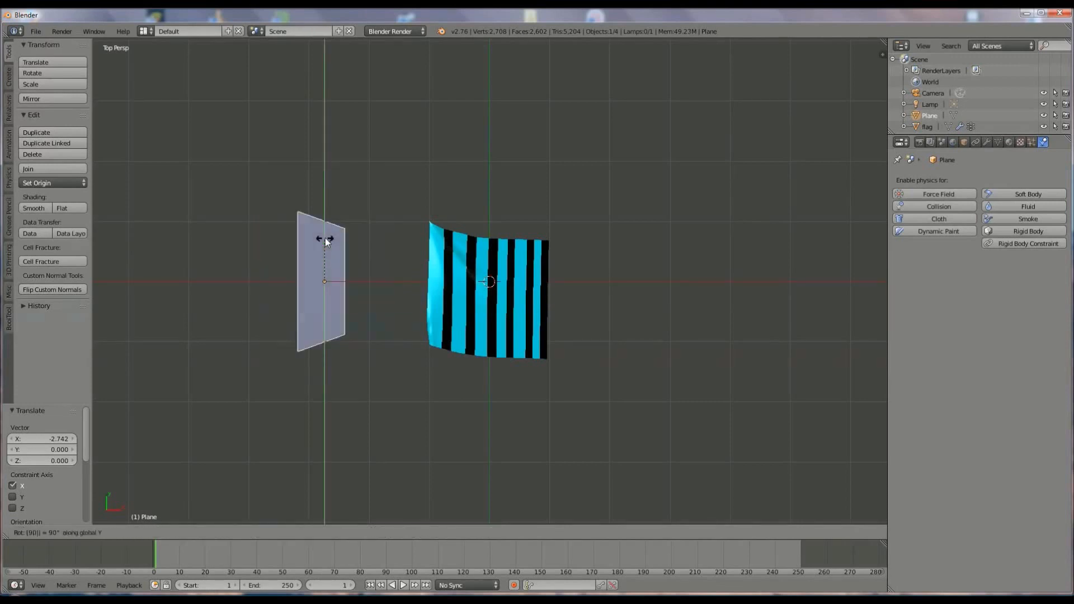
pyautogui.press('Return')
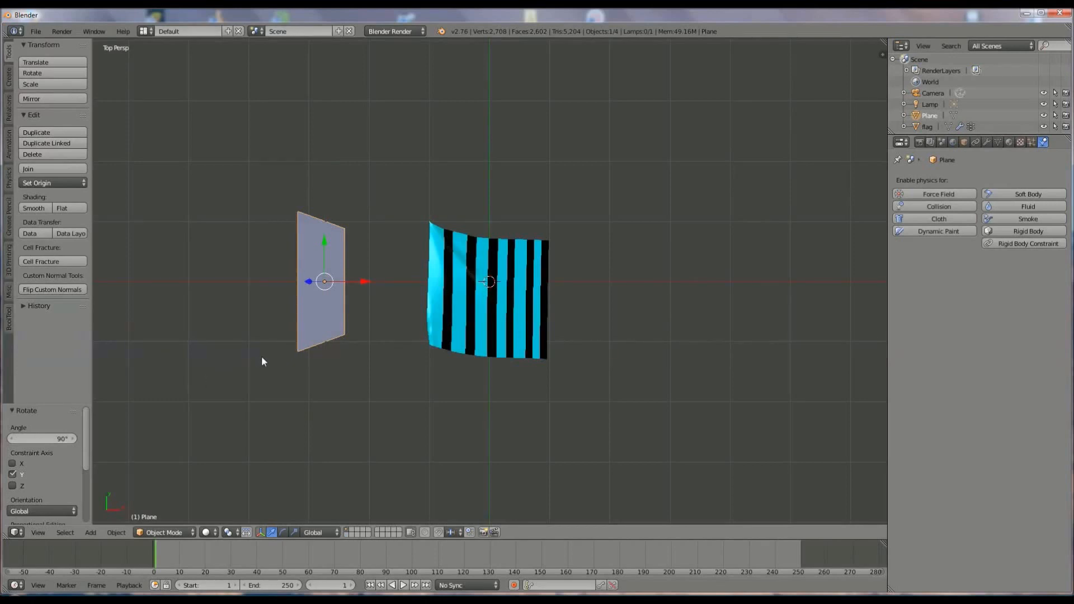
pyautogui.press('s')
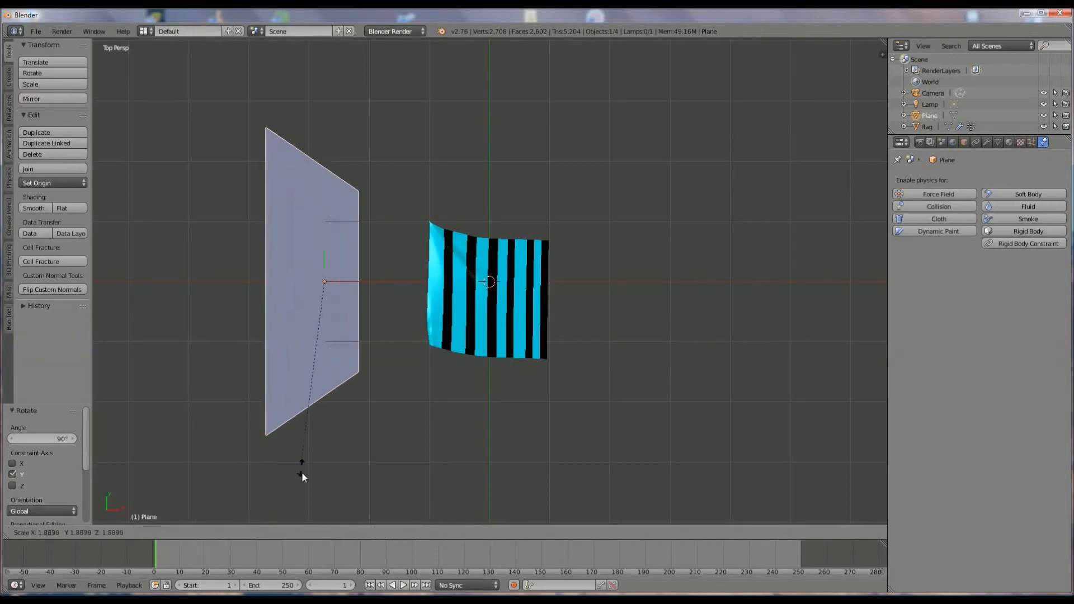
pyautogui.click(305, 495)
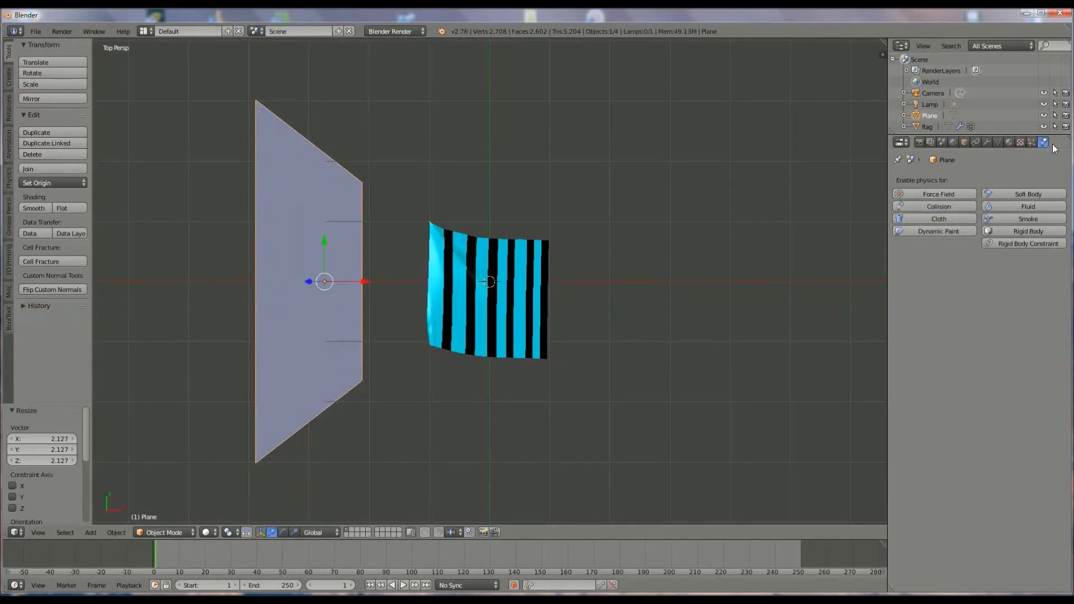
# Add a force field to the new plane and set its type to Wind
pyautogui.click(957, 194)
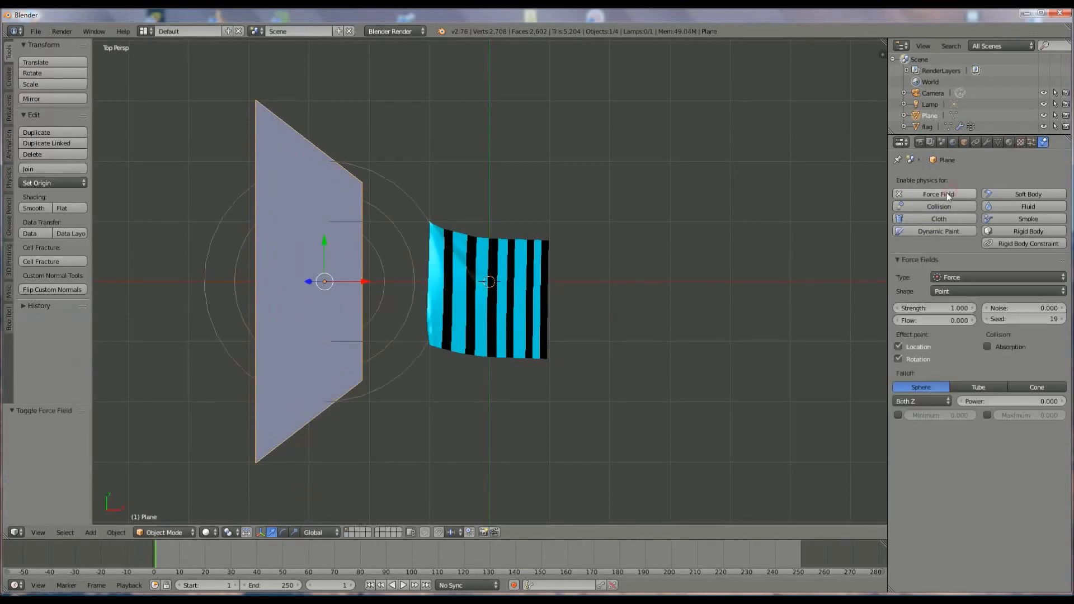
pyautogui.click(966, 278)
pyautogui.click(962, 239)
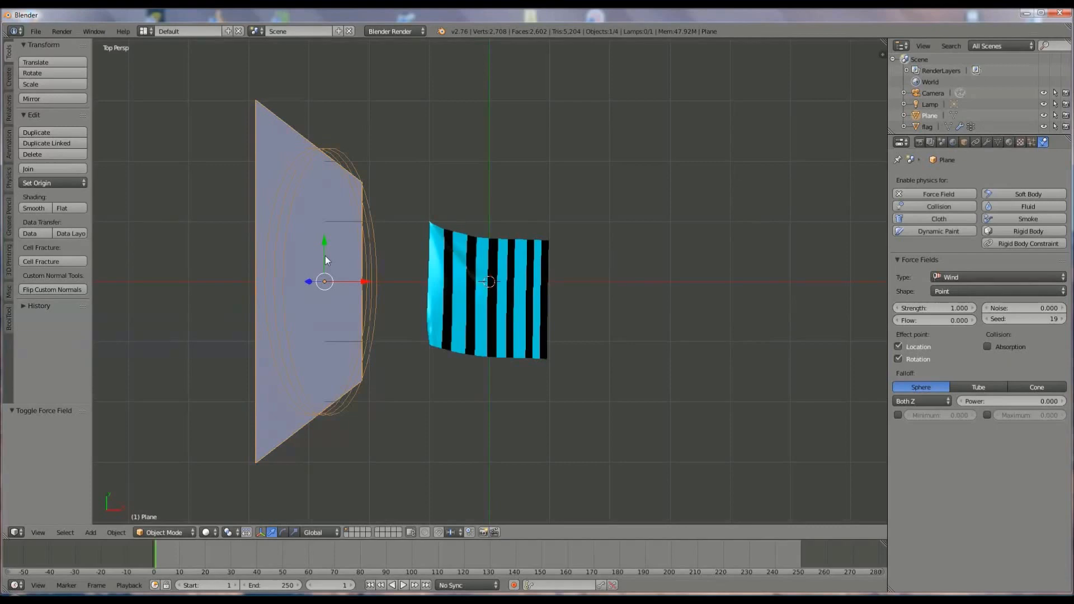
# Set the wind field's strength to 600 and its noise to 10
pyautogui.click(950, 308)
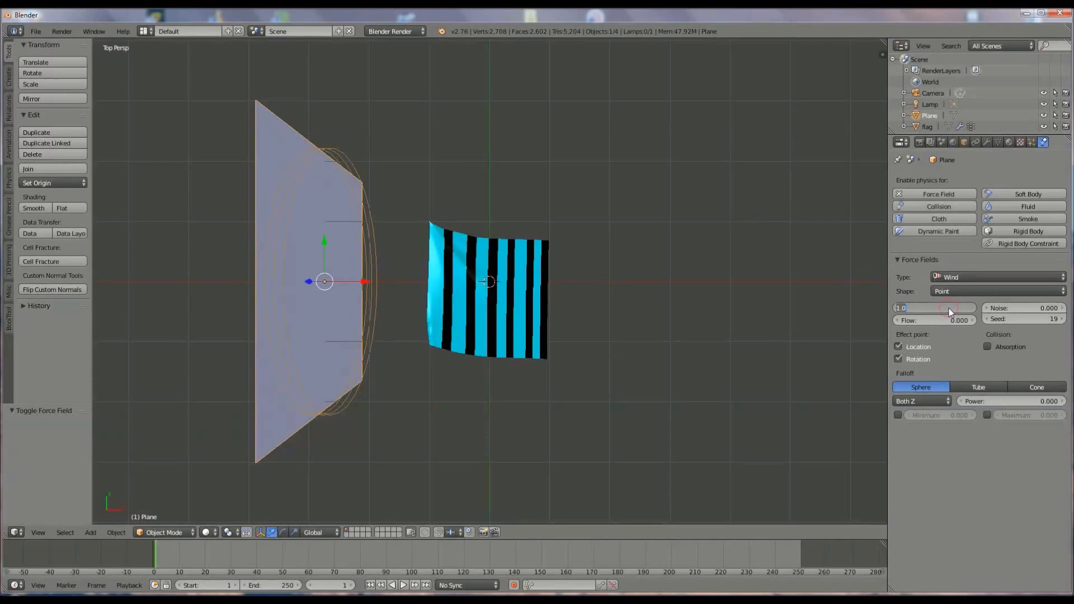
pyautogui.write('600')
pyautogui.press('Return')
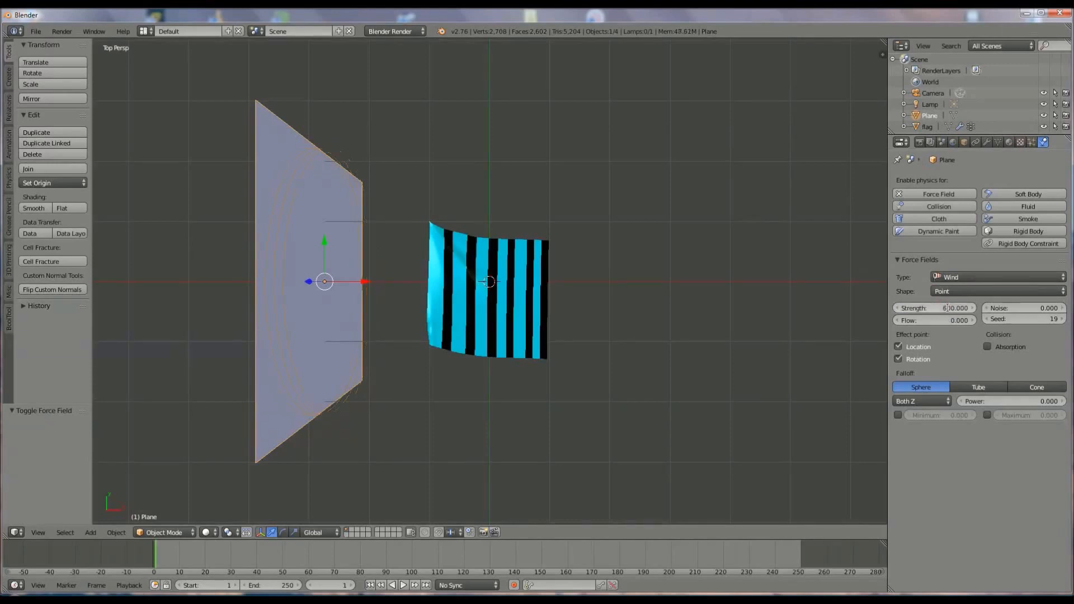
pyautogui.click(1039, 307)
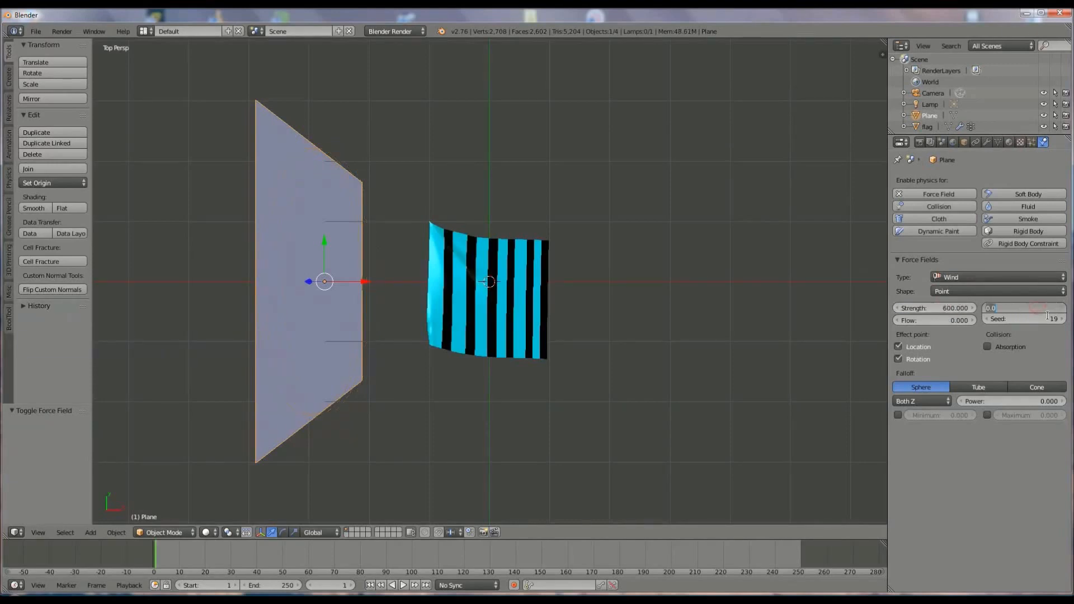
pyautogui.write('10')
pyautogui.press('Return')
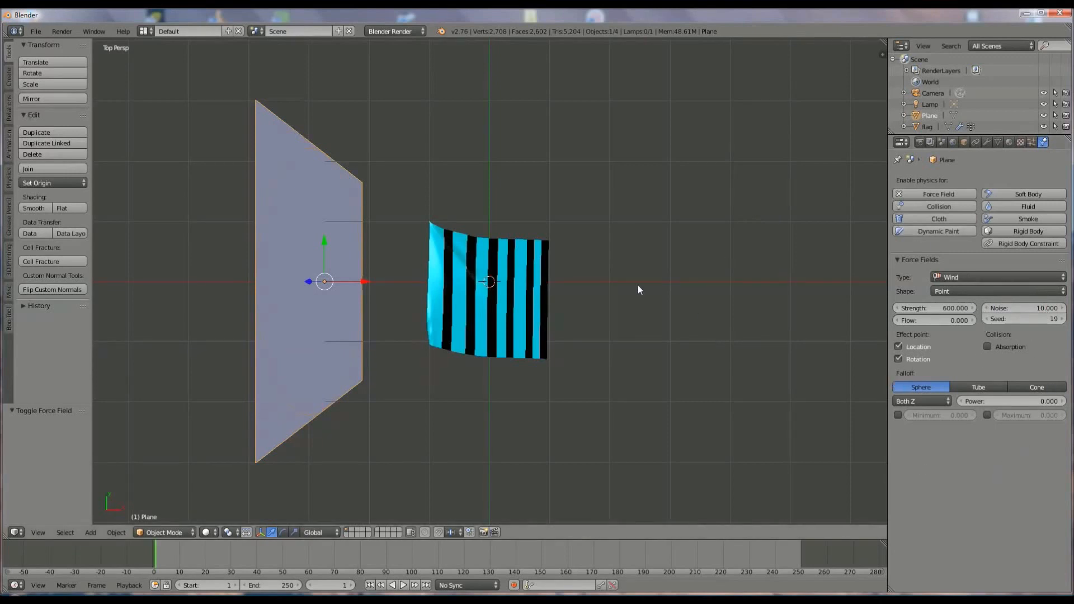
# Play the flag animation to about frame 166 and hide the wind plane in both the viewport and the render
pyautogui.click(404, 585)
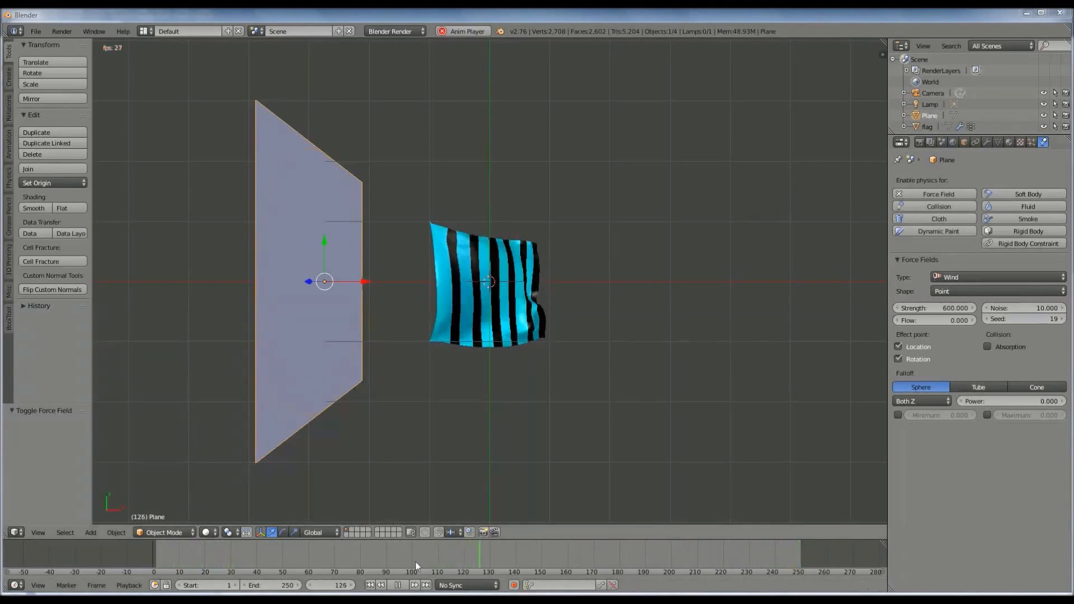
pyautogui.click(397, 585)
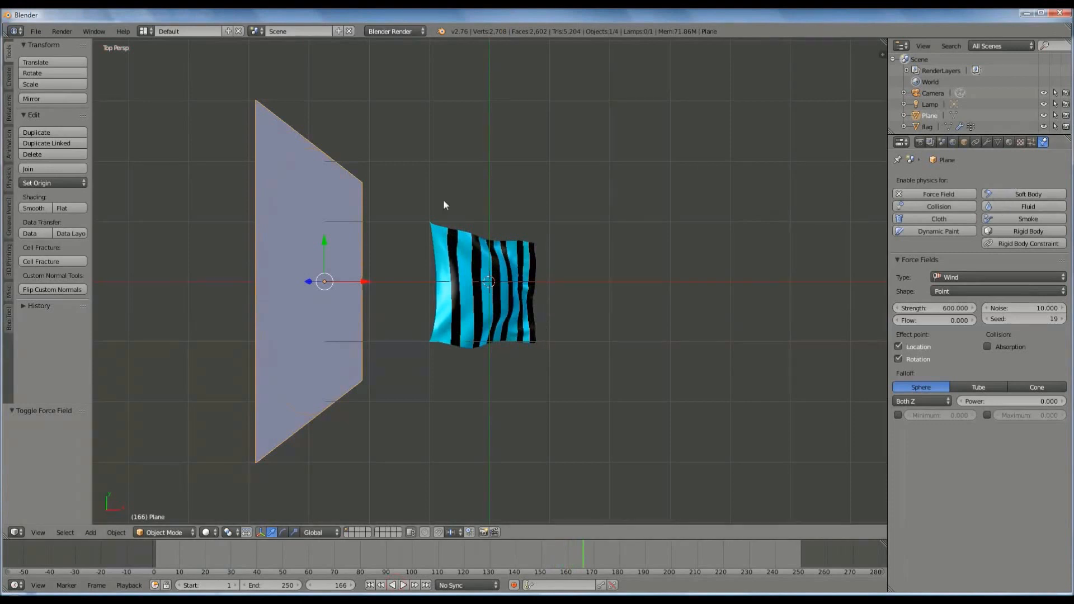
pyautogui.click(1067, 116)
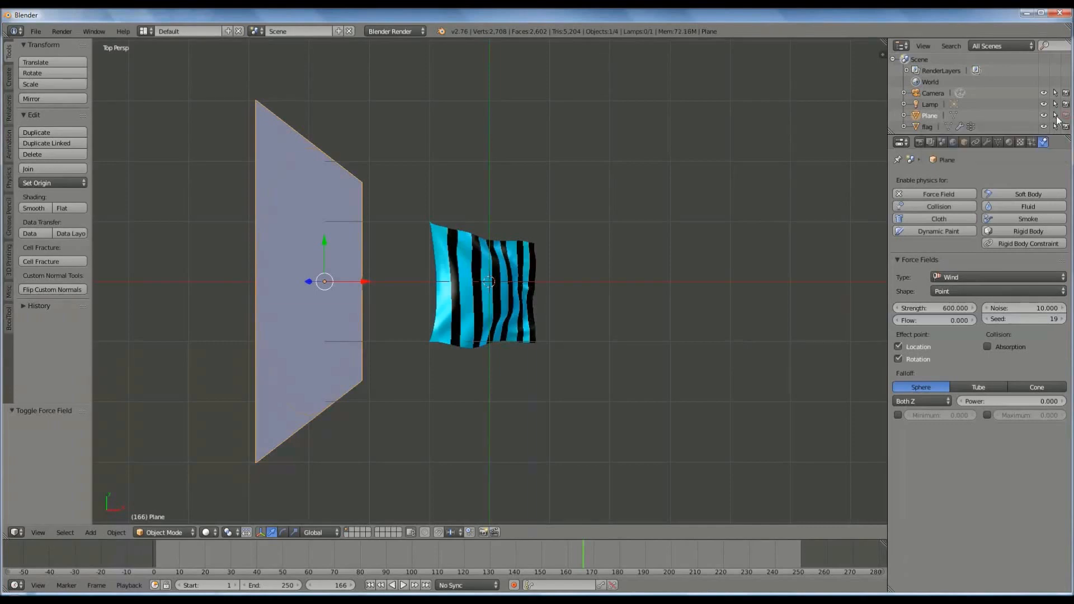
pyautogui.click(1045, 115)
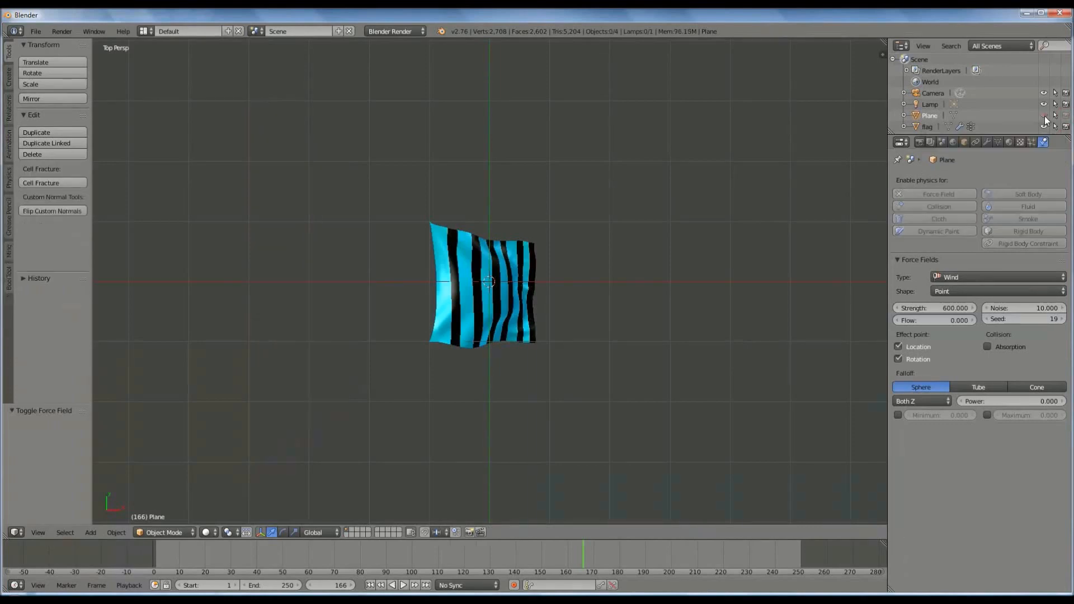
# Add a cylinder at the origin and scale it down uniformly to about 0.23
pyautogui.moveTo(497, 304); pyautogui.dragTo(496, 375, button='middle')
pyautogui.scroll(1, 491, 387)
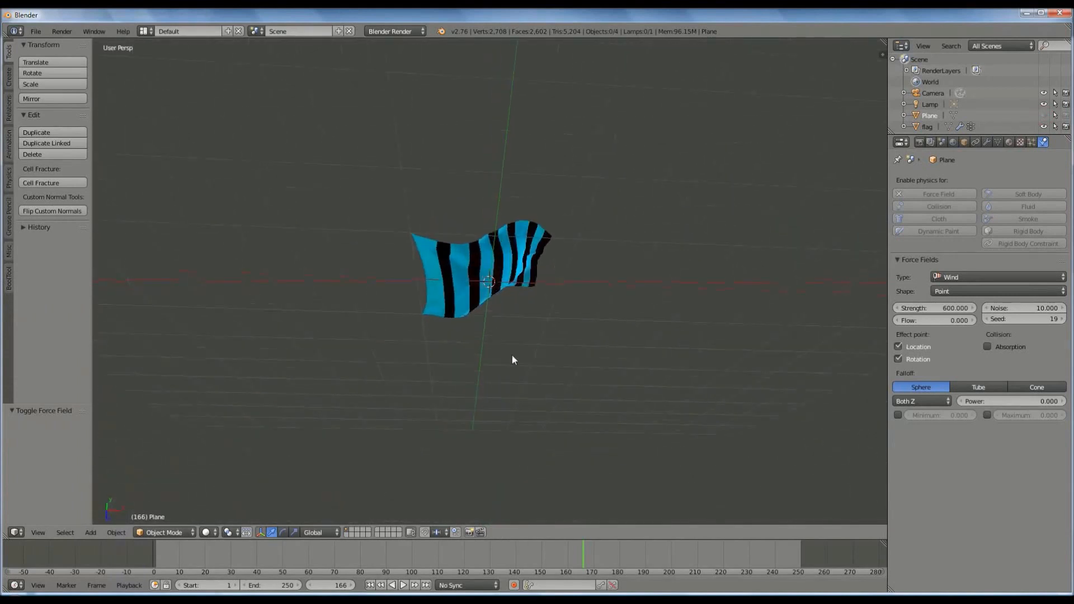
pyautogui.click(90, 533)
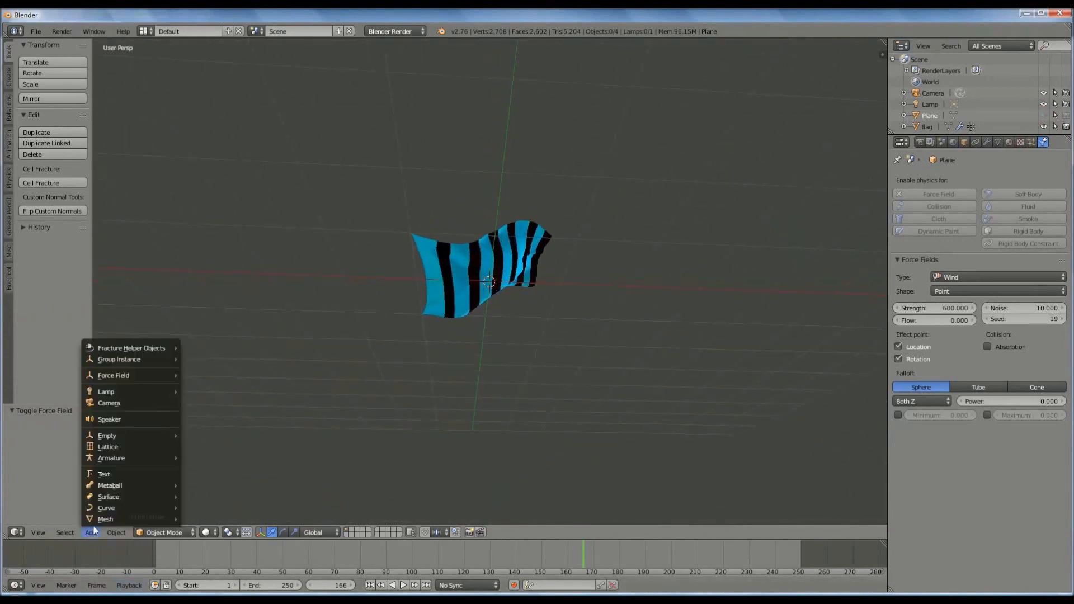
pyautogui.moveTo(99, 519)
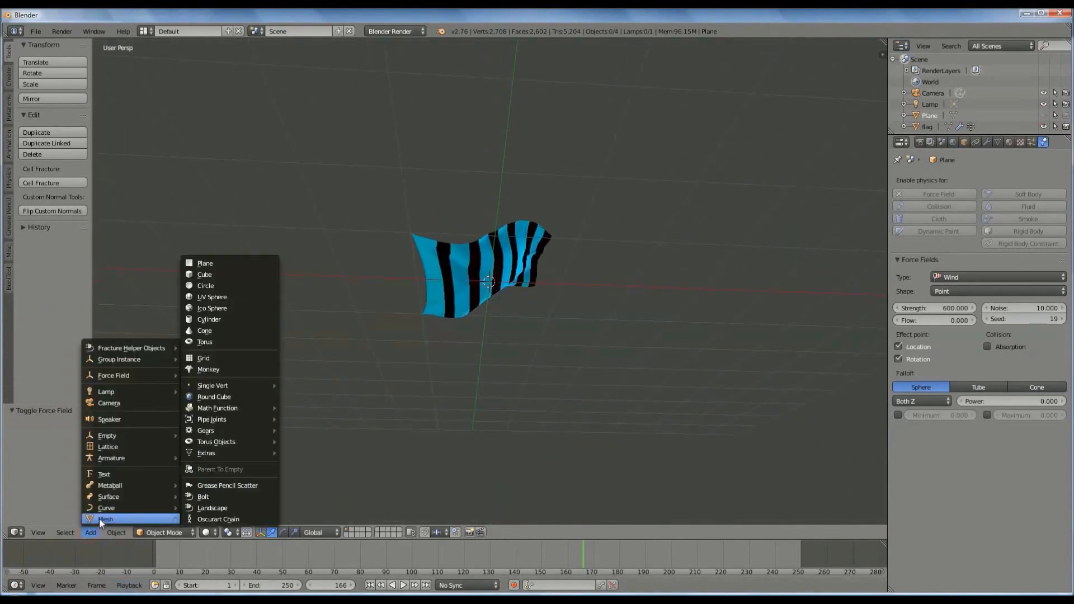
pyautogui.click(217, 320)
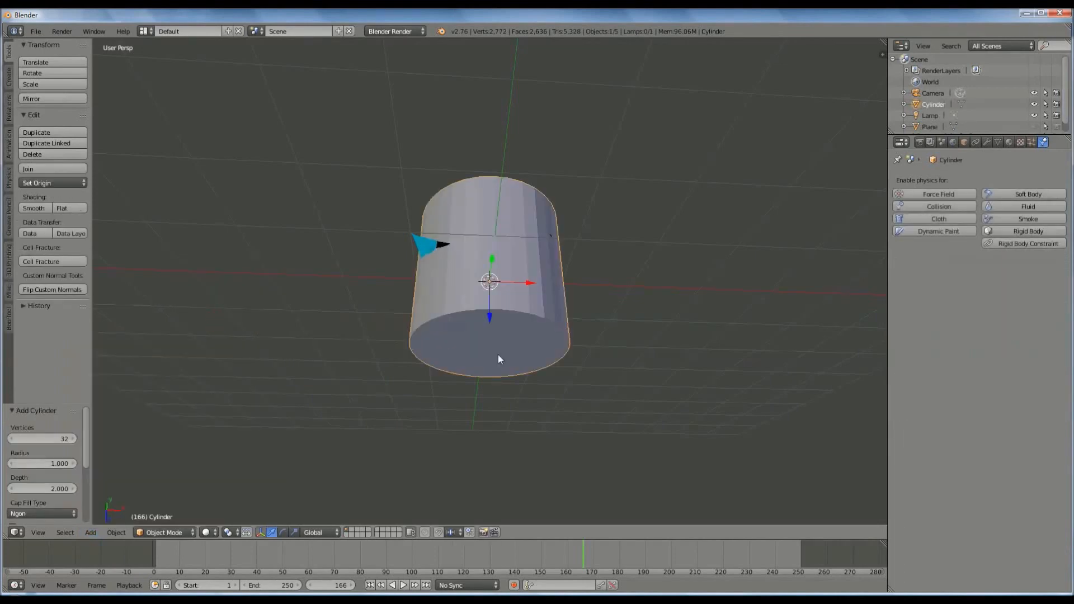
pyautogui.press('s')
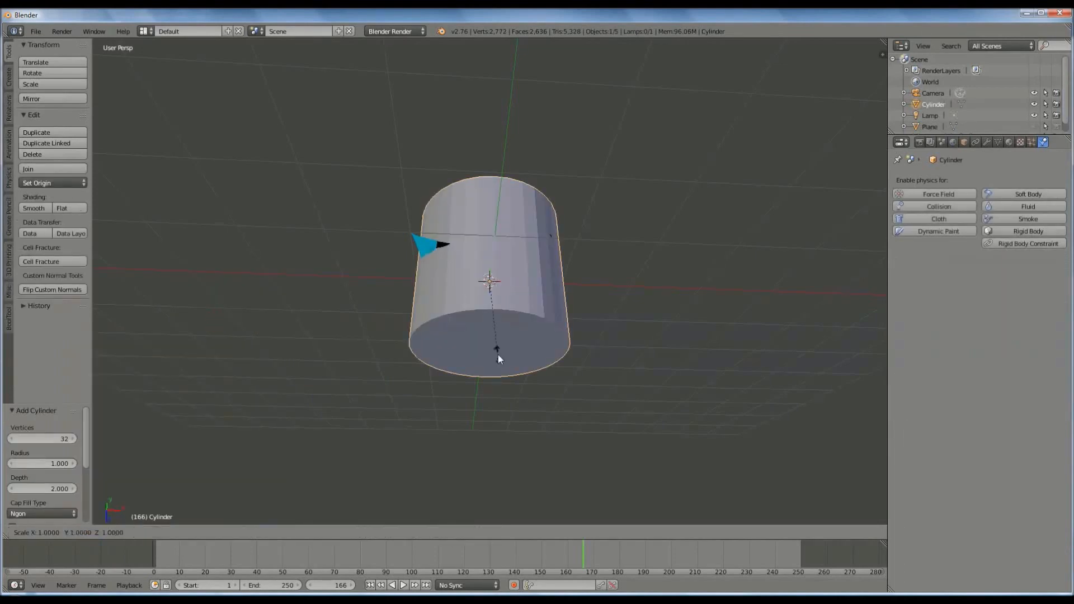
pyautogui.click(487, 303)
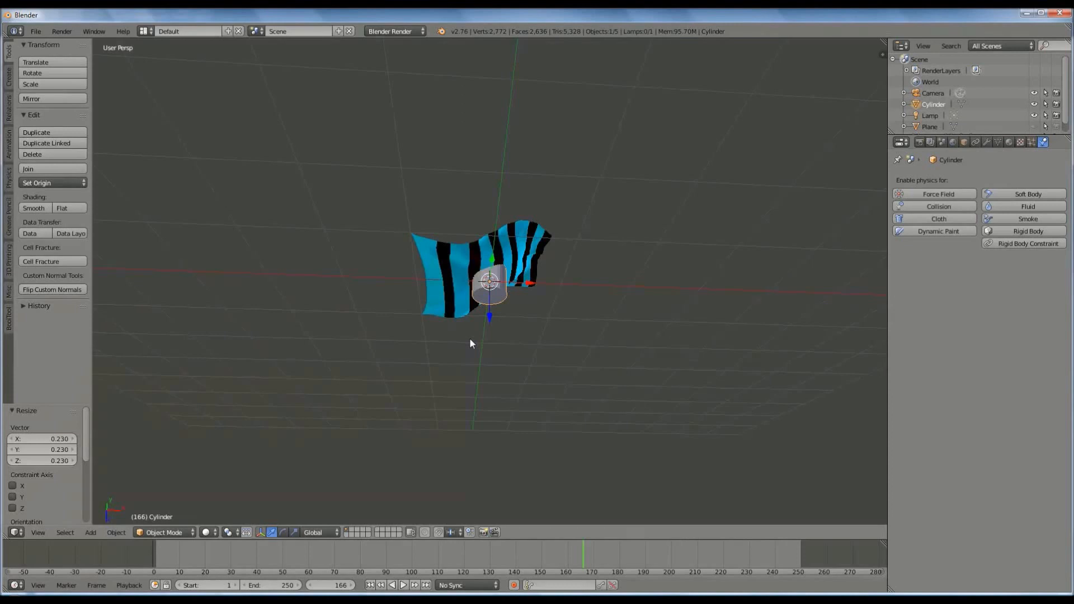
# Rotate the cylinder 90° about X and move it about -1.146 along X, beside the flag's pinned edge
pyautogui.write('rx90')
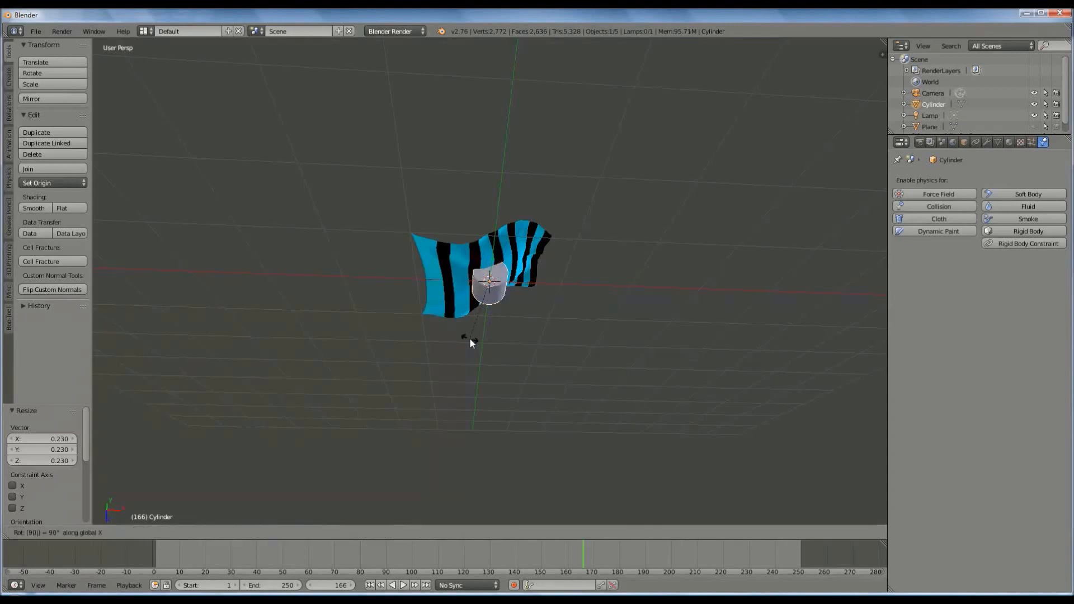
pyautogui.press('Return')
pyautogui.moveTo(527, 284); pyautogui.dragTo(442, 295)
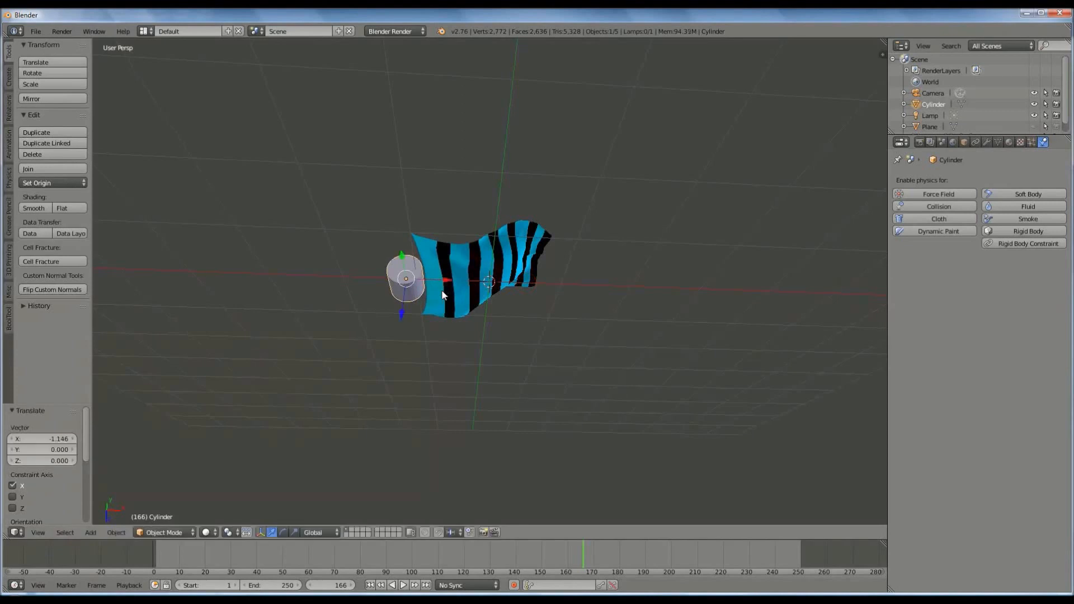
# Thin the cylinder by scaling it uniformly by about 0.365 and again by about 0.553
pyautogui.press('s')
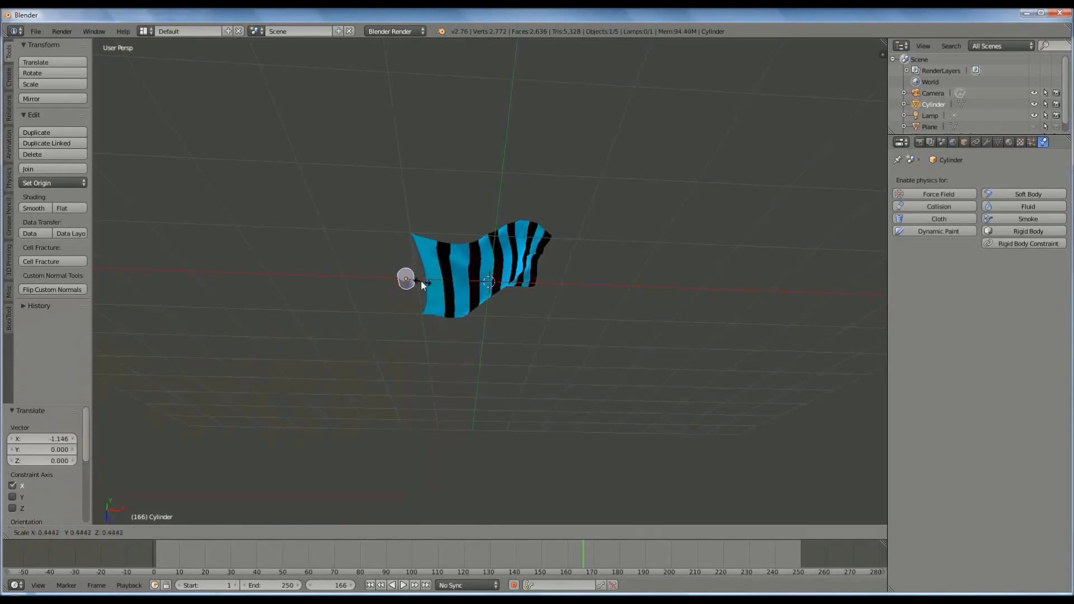
pyautogui.click(420, 280)
pyautogui.moveTo(420, 280); pyautogui.dragTo(454, 234, button='middle')
pyautogui.scroll(2, 456, 232)
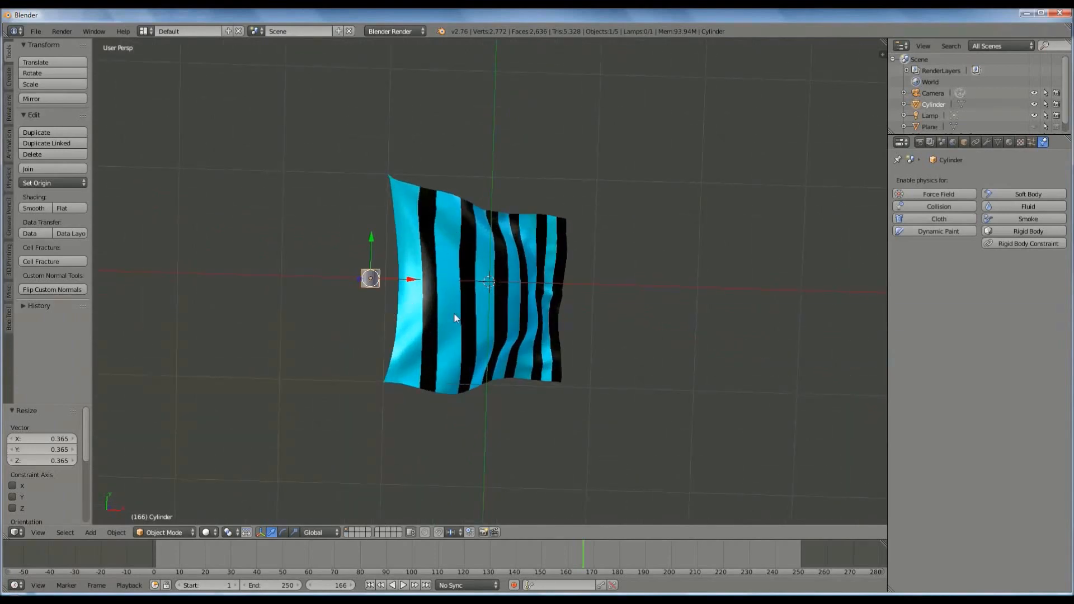
pyautogui.press('s')
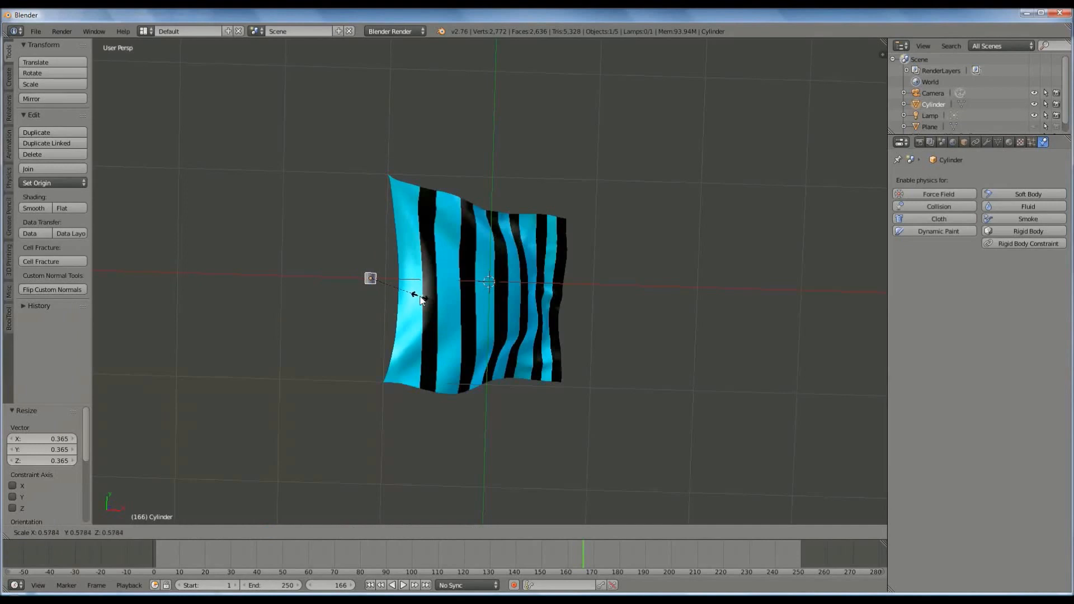
pyautogui.click(415, 295)
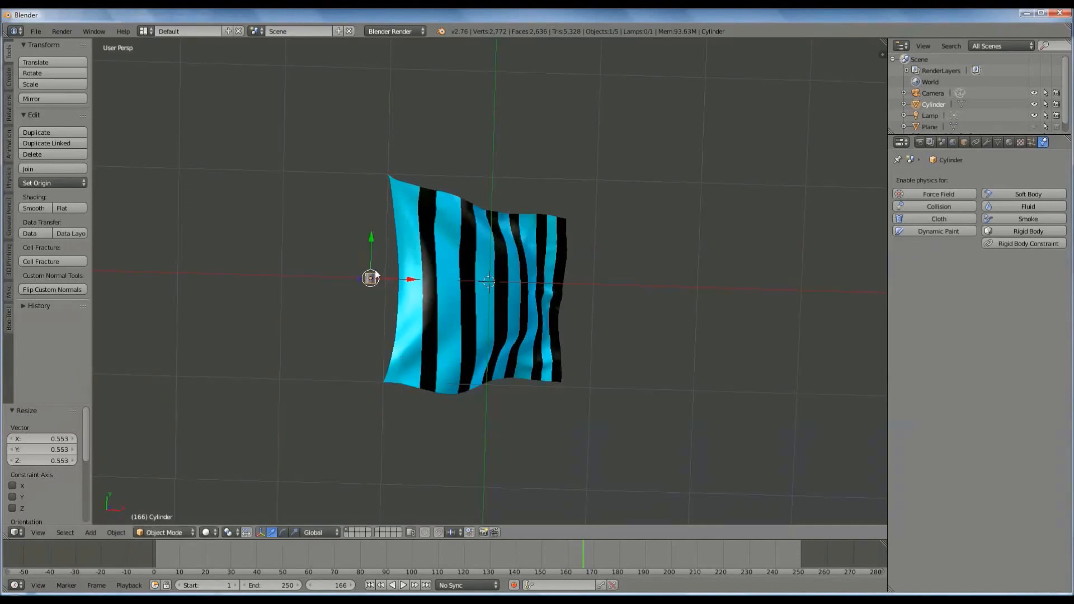
# Stretch the cylinder along Y into a long flagpole, scaling it by about 6.717 and again by about 9.735
pyautogui.scroll(-6, 448, 404)
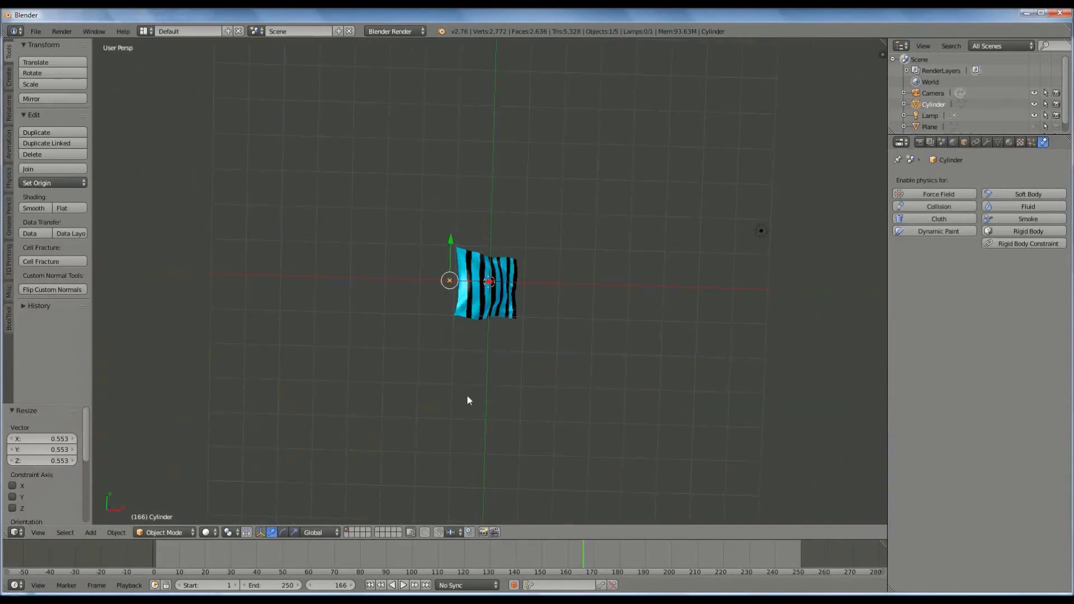
pyautogui.press('s')
pyautogui.press('y')
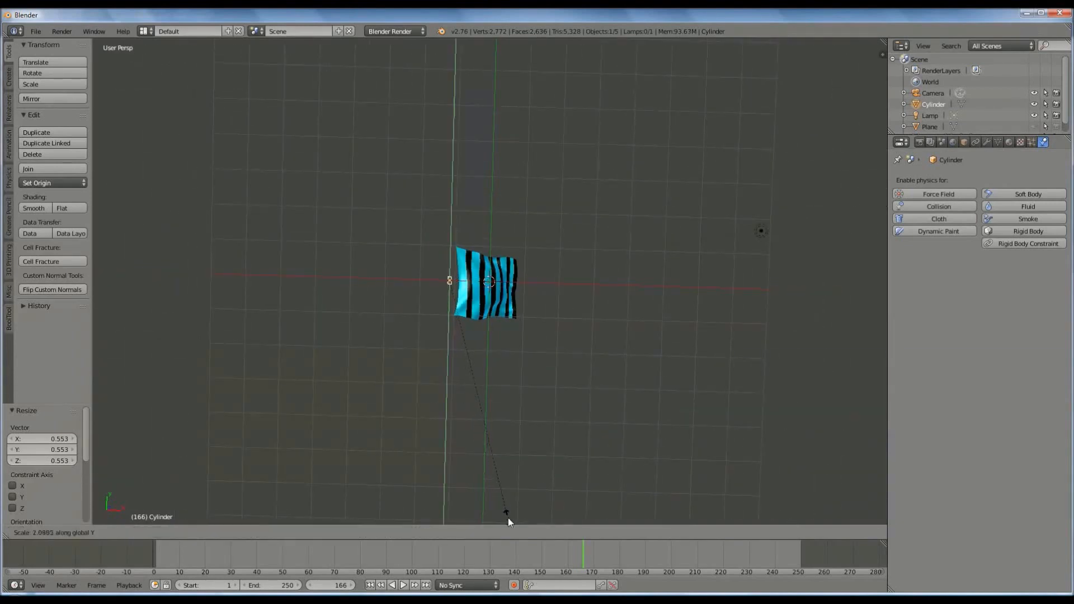
pyautogui.click(508, 518)
pyautogui.press('s')
pyautogui.press('y')
pyautogui.click(496, 496)
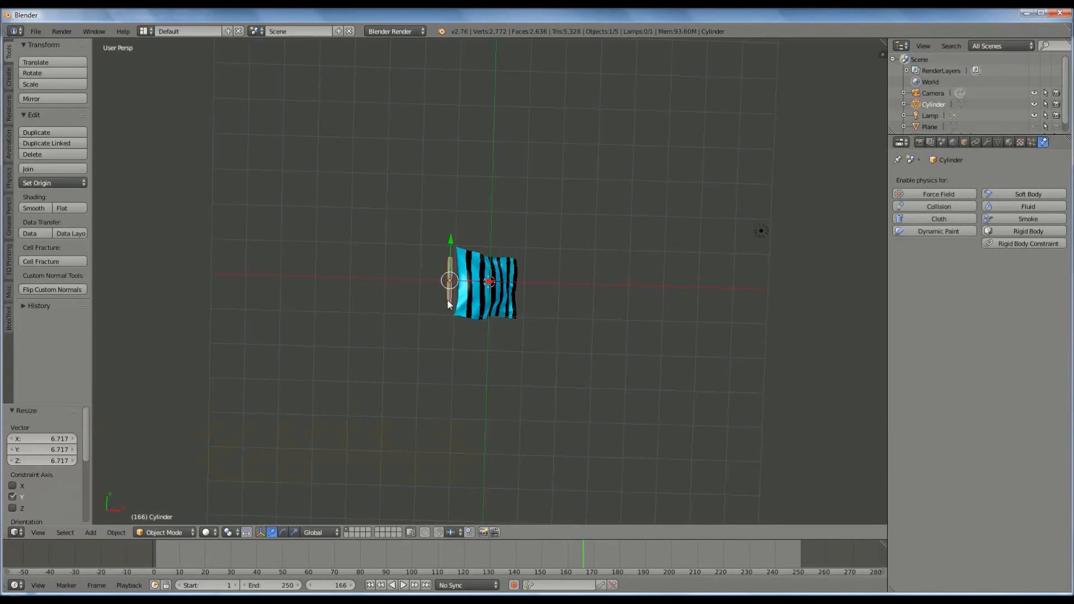
pyautogui.press('s')
pyautogui.press('y')
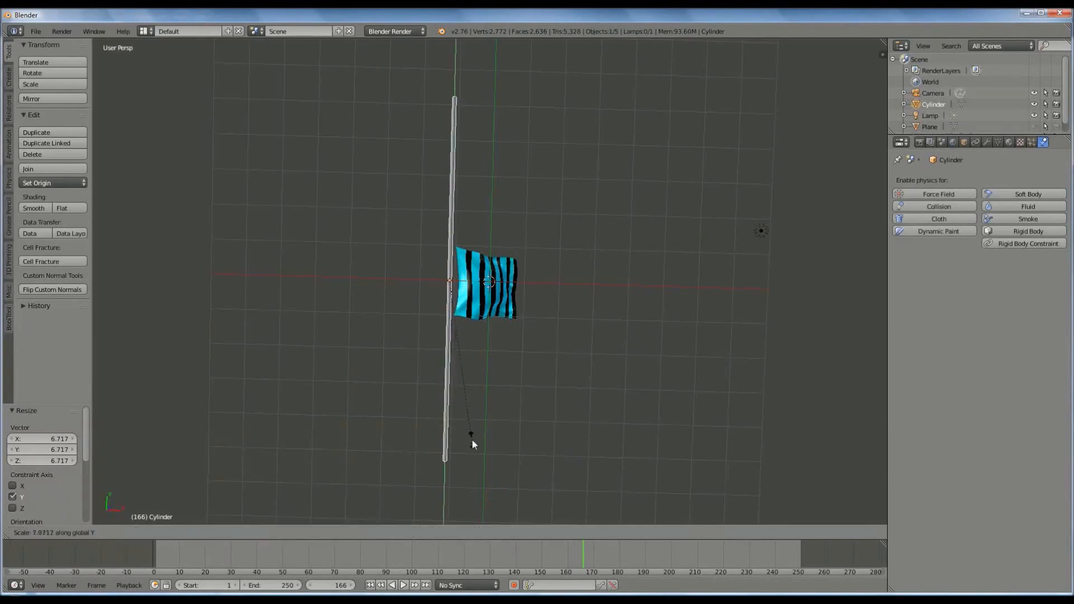
pyautogui.click(478, 473)
# Align the pole with the flag's pinned edge by moving it about -5.43 along Y, 0.091 along X and 0.08 along Y
pyautogui.moveTo(482, 258); pyautogui.dragTo(475, 282, button='middle')
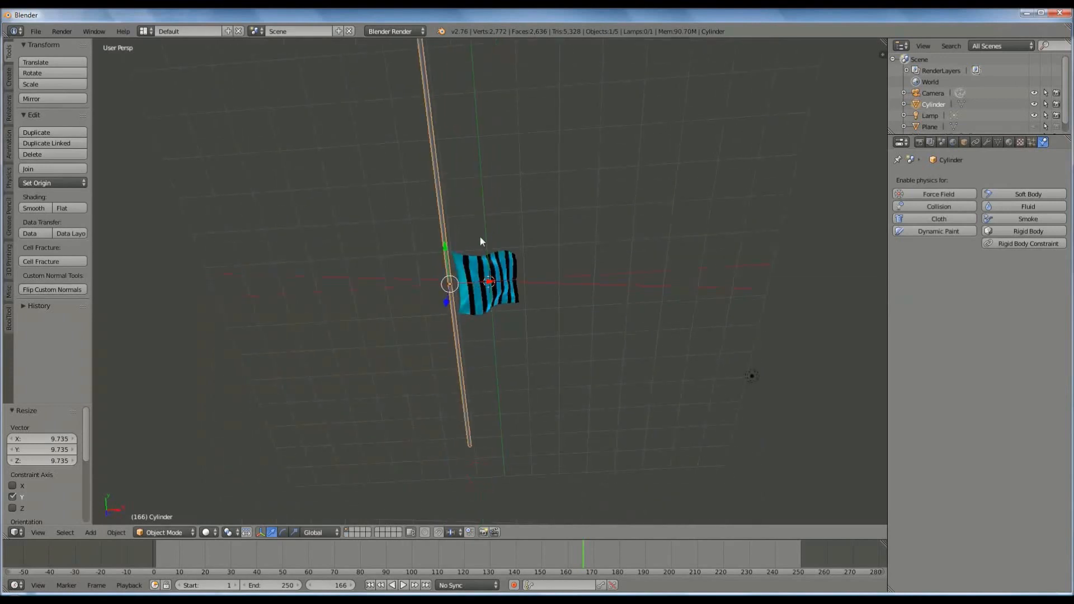
pyautogui.moveTo(446, 251); pyautogui.dragTo(488, 363)
pyautogui.moveTo(551, 319); pyautogui.dragTo(596, 293, button='middle')
pyautogui.scroll(6, 571, 288)
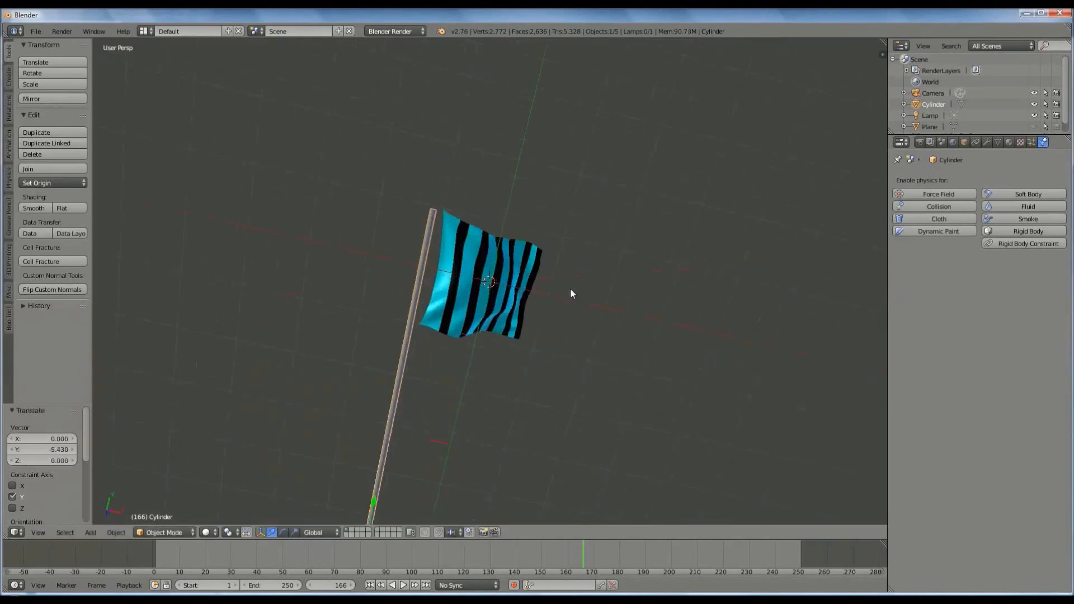
pyautogui.moveTo(495, 255); pyautogui.dragTo(492, 350, button='middle')
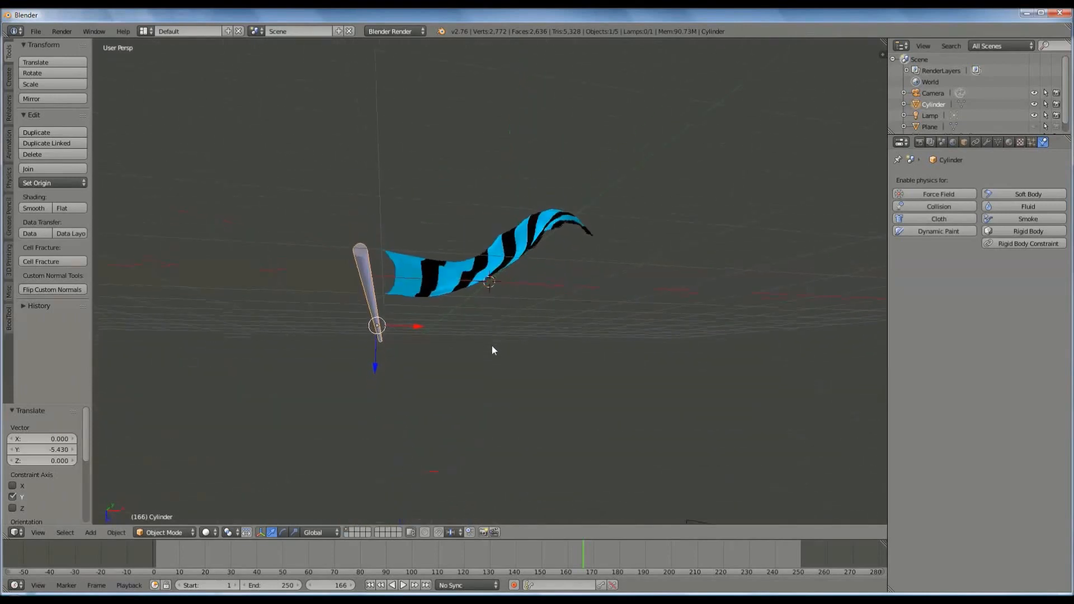
pyautogui.moveTo(421, 326); pyautogui.dragTo(425, 323)
pyautogui.moveTo(424, 323); pyautogui.dragTo(446, 184, button='middle')
pyautogui.scroll(-3, 437, 279)
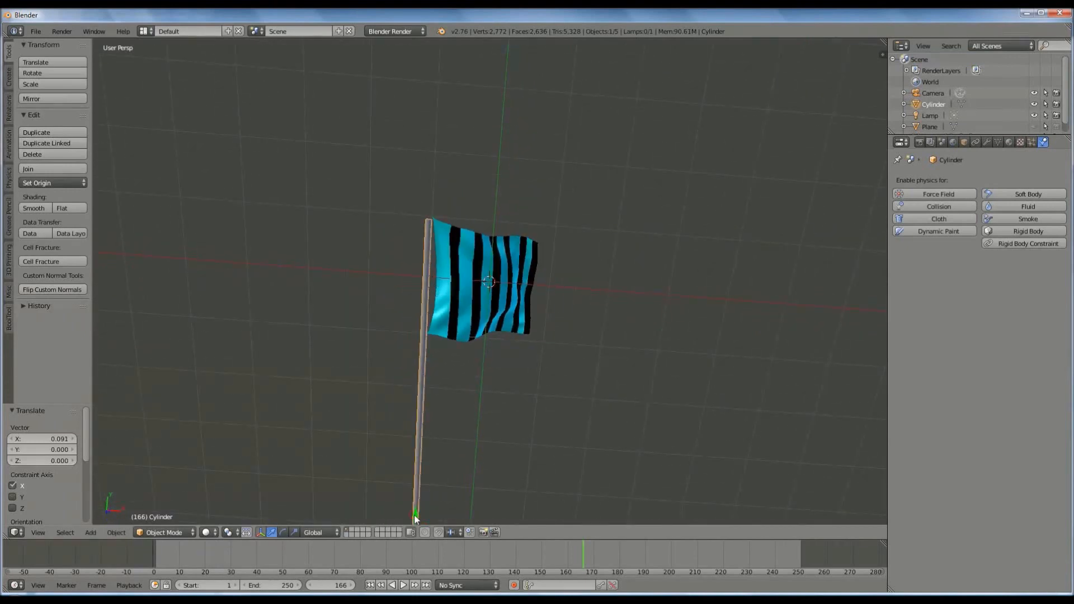
pyautogui.moveTo(416, 519); pyautogui.dragTo(415, 516)
pyautogui.moveTo(526, 374); pyautogui.dragTo(537, 327, button='middle')
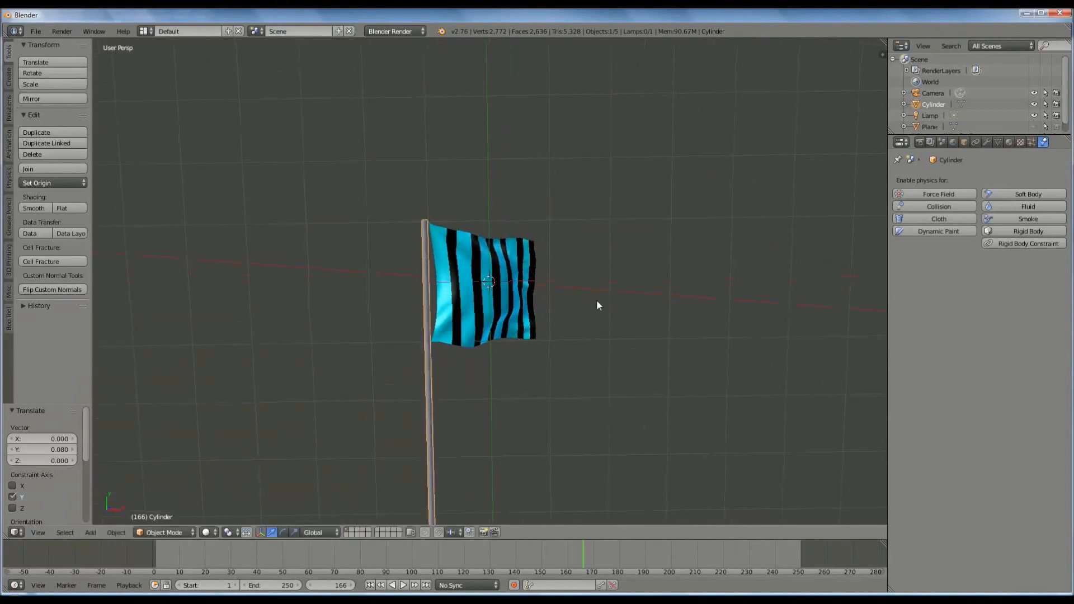
# Give the pole a new material with diffuse intensity 1.0, specular intensity 1.0 and emit 0.4
pyautogui.click(1010, 142)
pyautogui.click(952, 217)
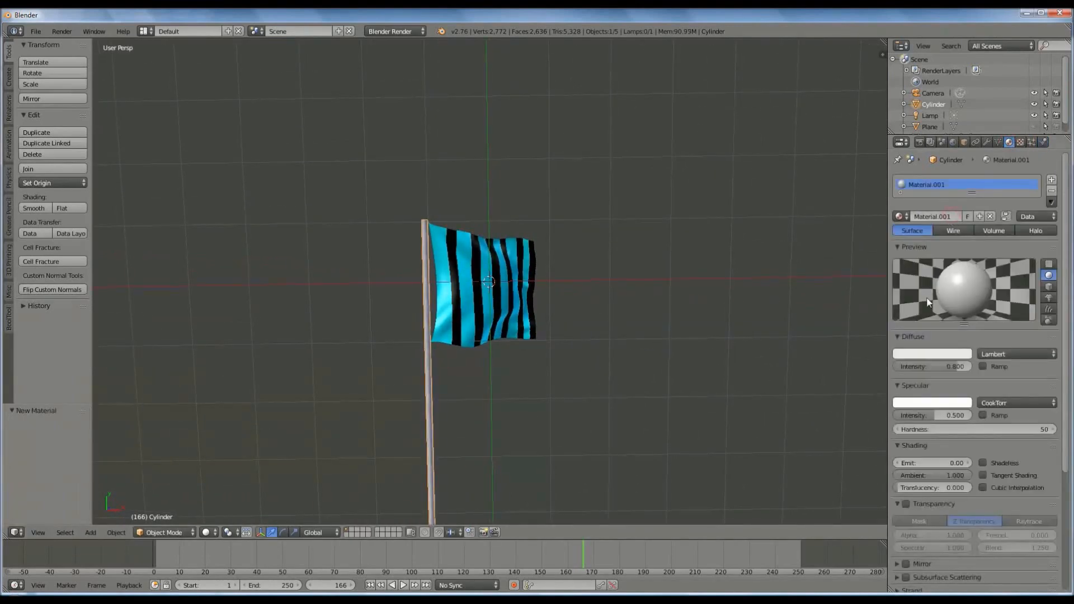
pyautogui.moveTo(956, 370); pyautogui.dragTo(986, 374)
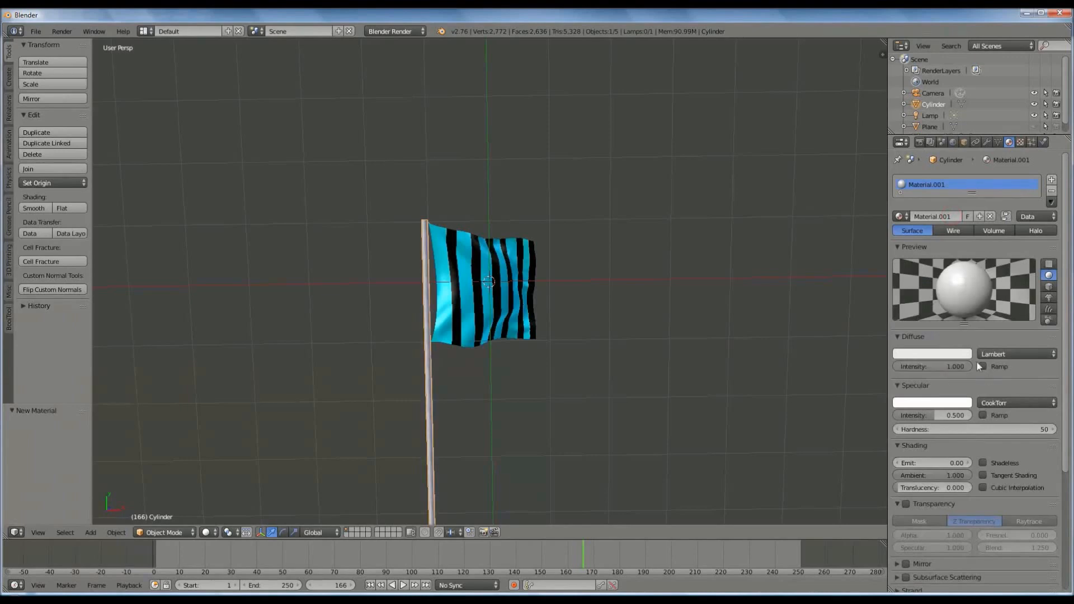
pyautogui.click(930, 464)
pyautogui.write('0.4')
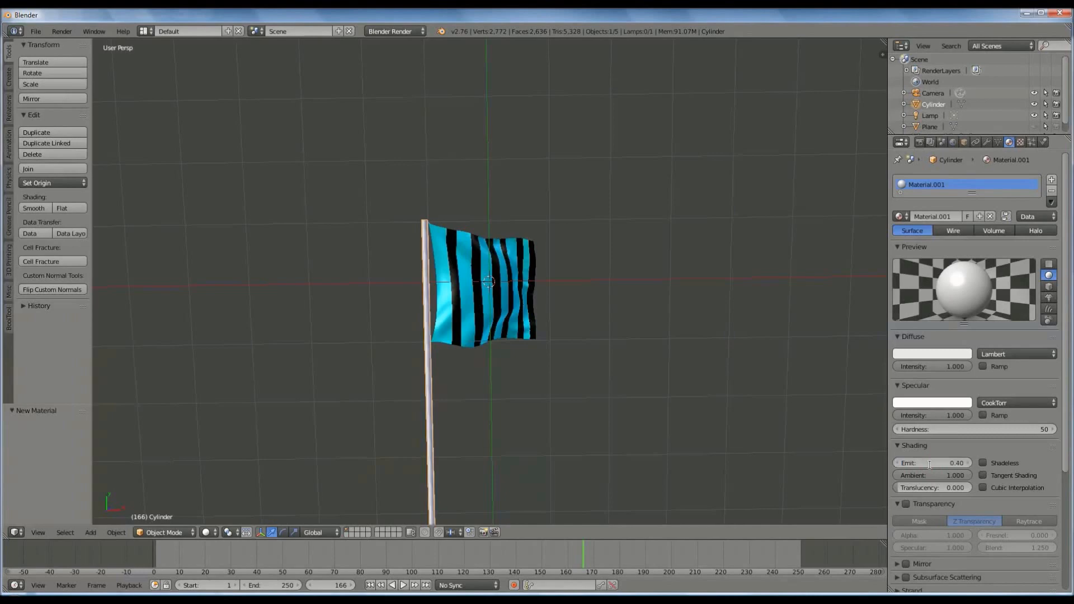
pyautogui.press('Return')
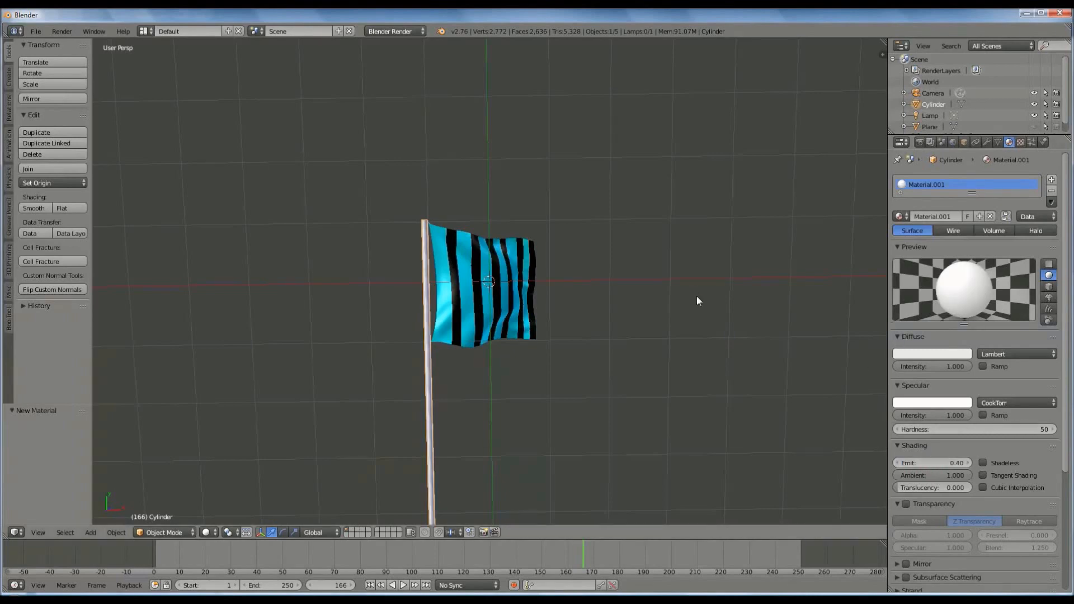
# Play the animation from the first frame to check the flag on its pole, stopping at about frame 110
pyautogui.scroll(2, 742, 291)
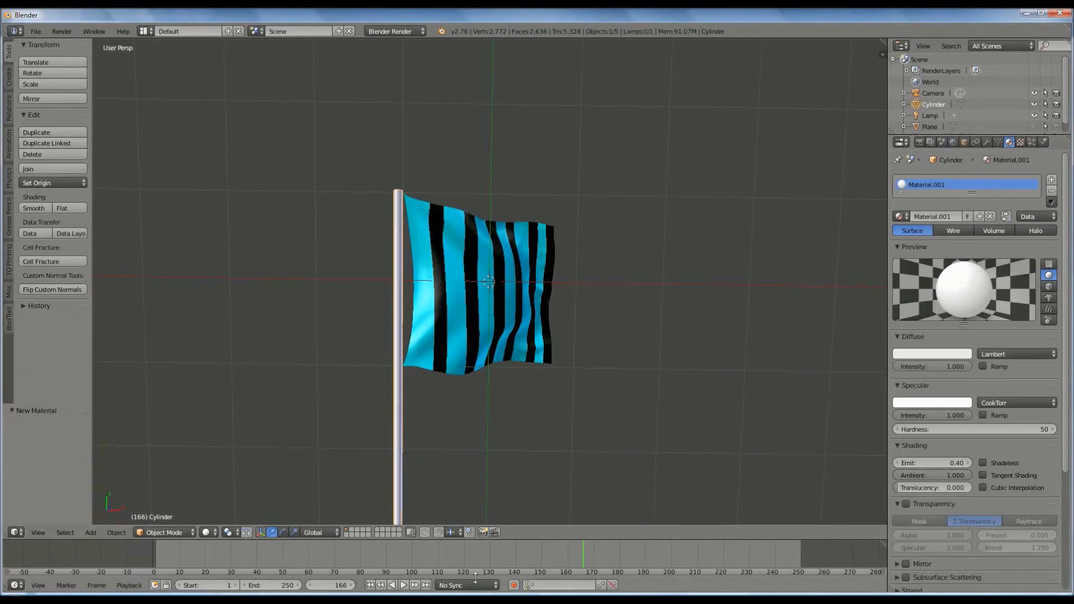
pyautogui.click(370, 585)
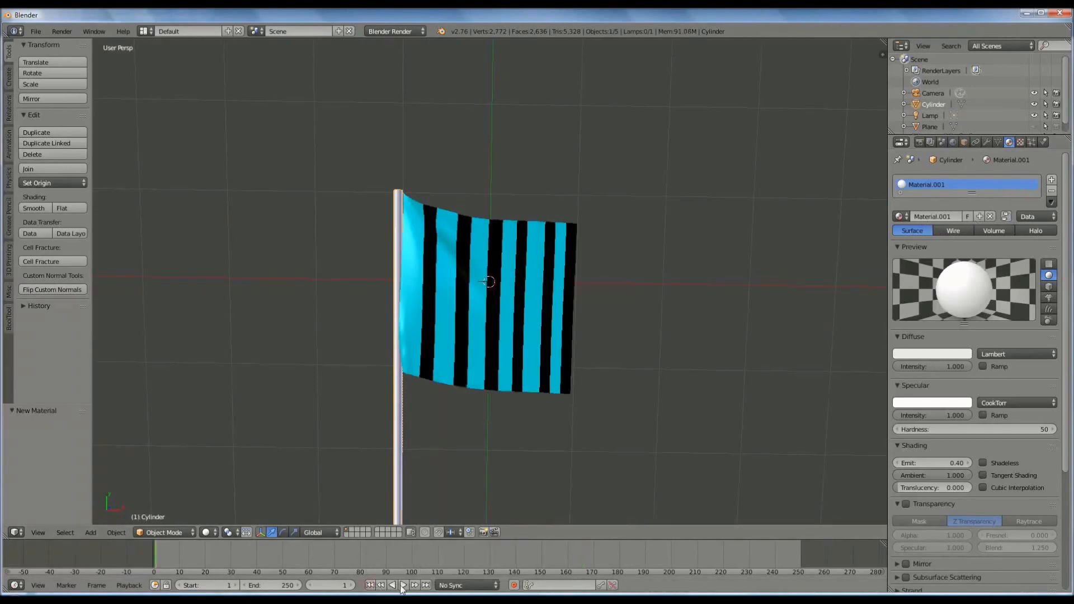
pyautogui.click(403, 585)
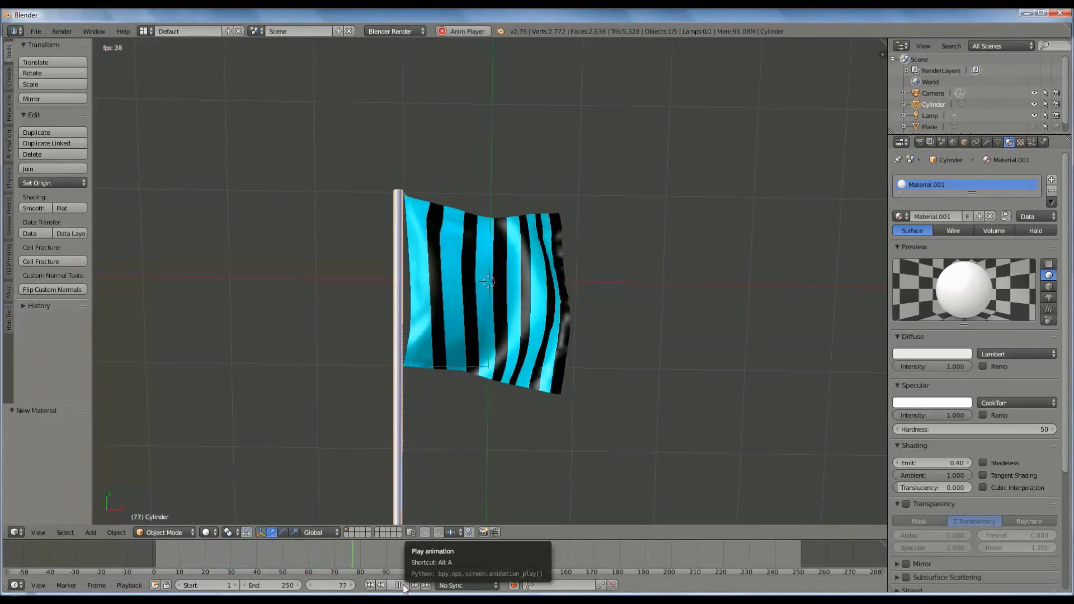
pyautogui.click(403, 585)
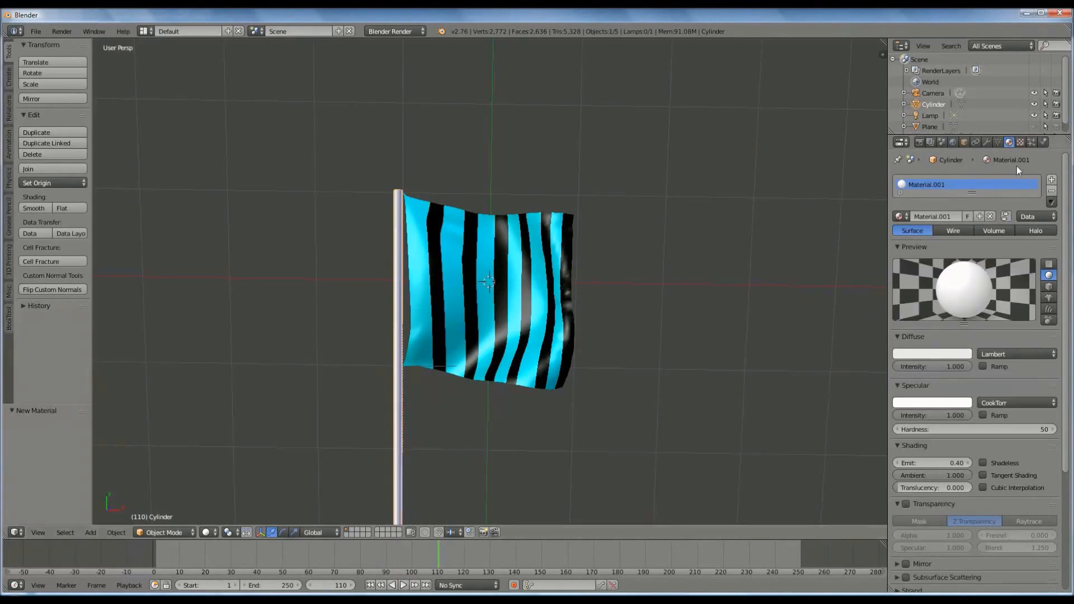
# Enable environment lighting for the world
pyautogui.click(953, 144)
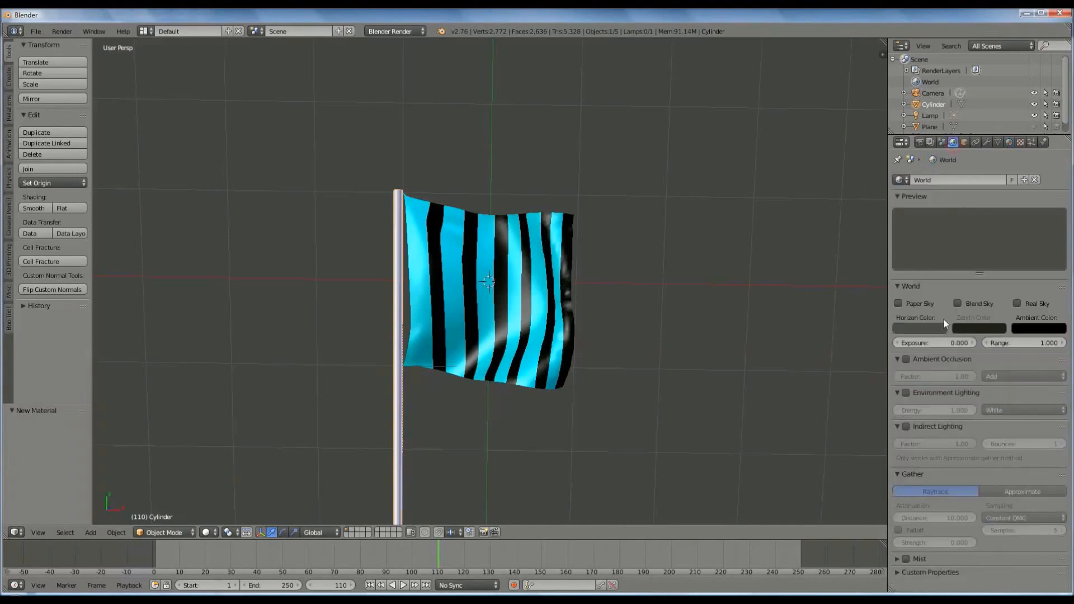
pyautogui.click(906, 394)
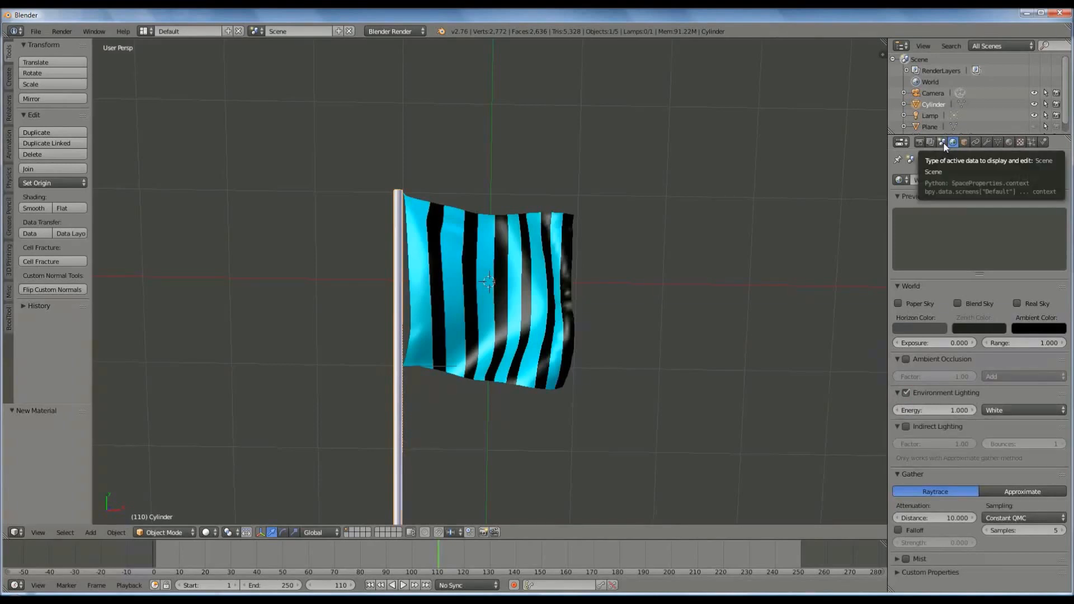
# Set the world's horizon colour to bright cyan and enable Paper Sky
pyautogui.click(925, 330)
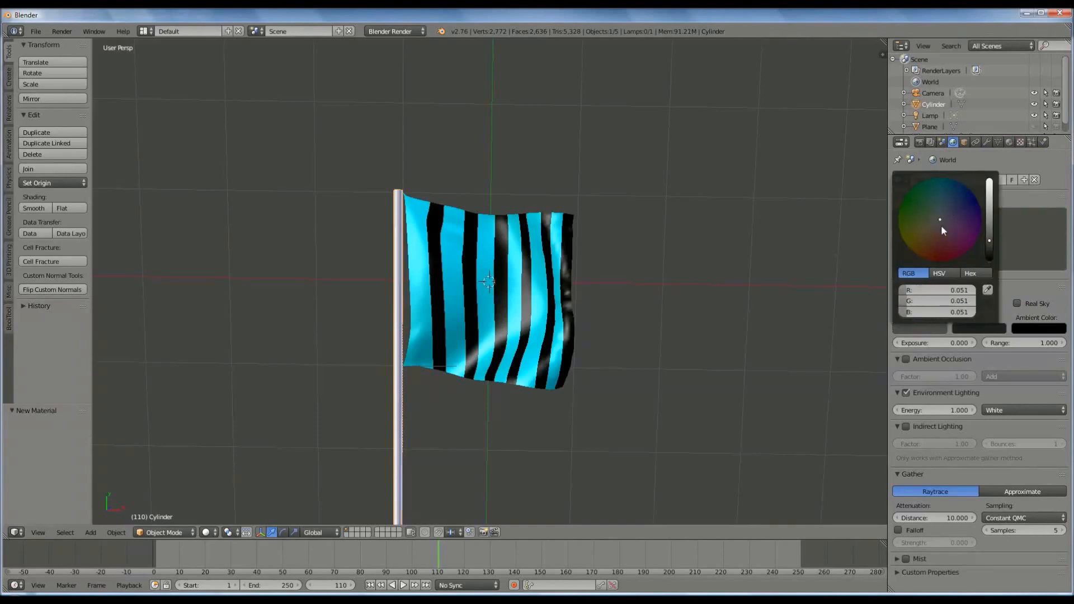
pyautogui.moveTo(940, 222); pyautogui.dragTo(943, 195)
pyautogui.moveTo(990, 242); pyautogui.dragTo(938, 181)
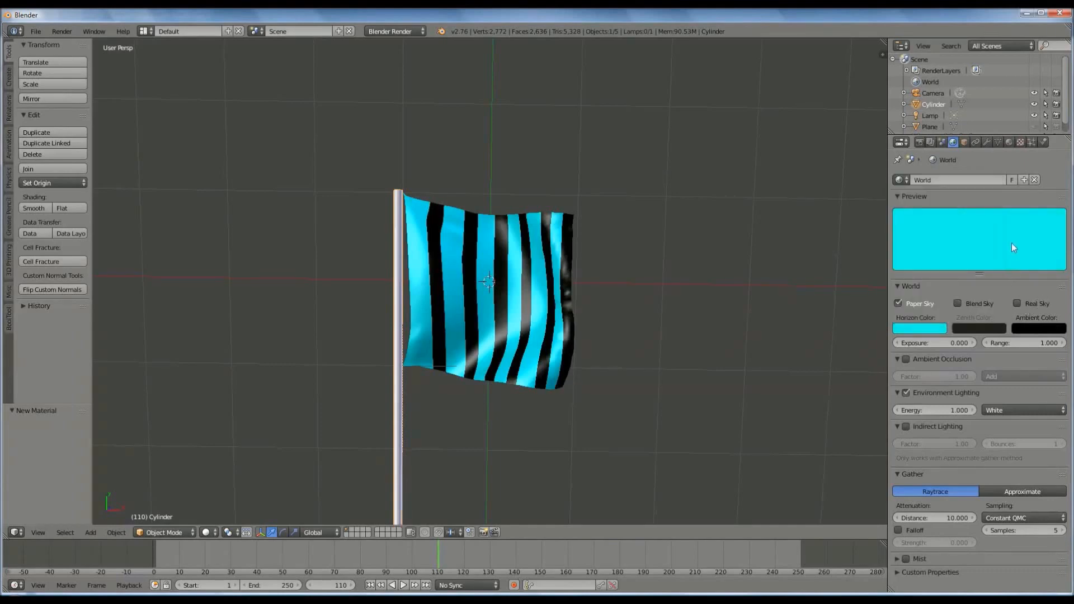
# Delete the lamp from the scene
pyautogui.scroll(-1, 681, 274)
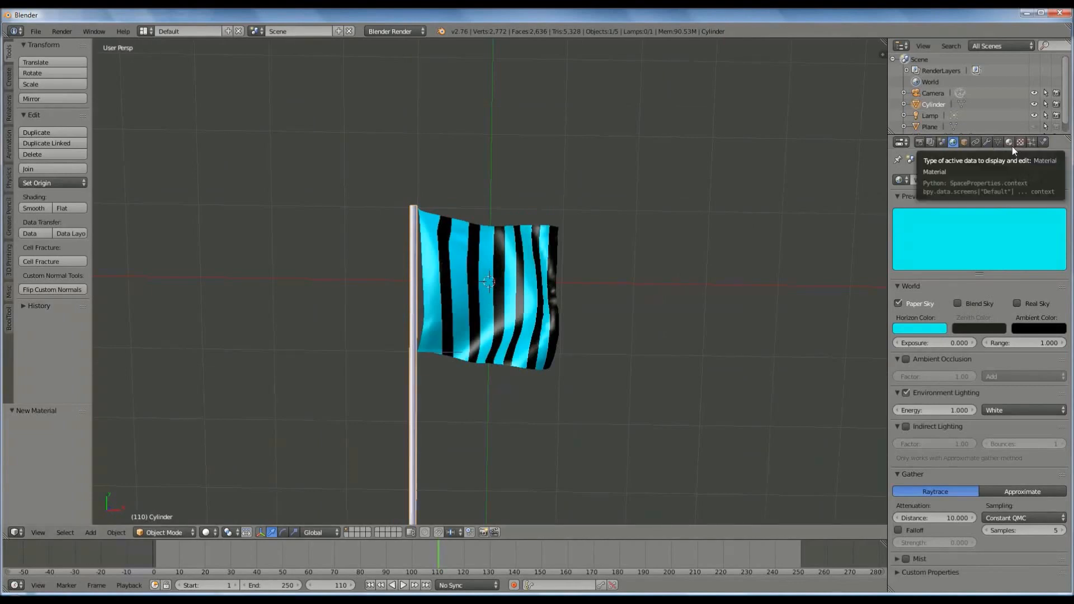
pyautogui.rightClick(933, 116)
pyautogui.click(917, 112)
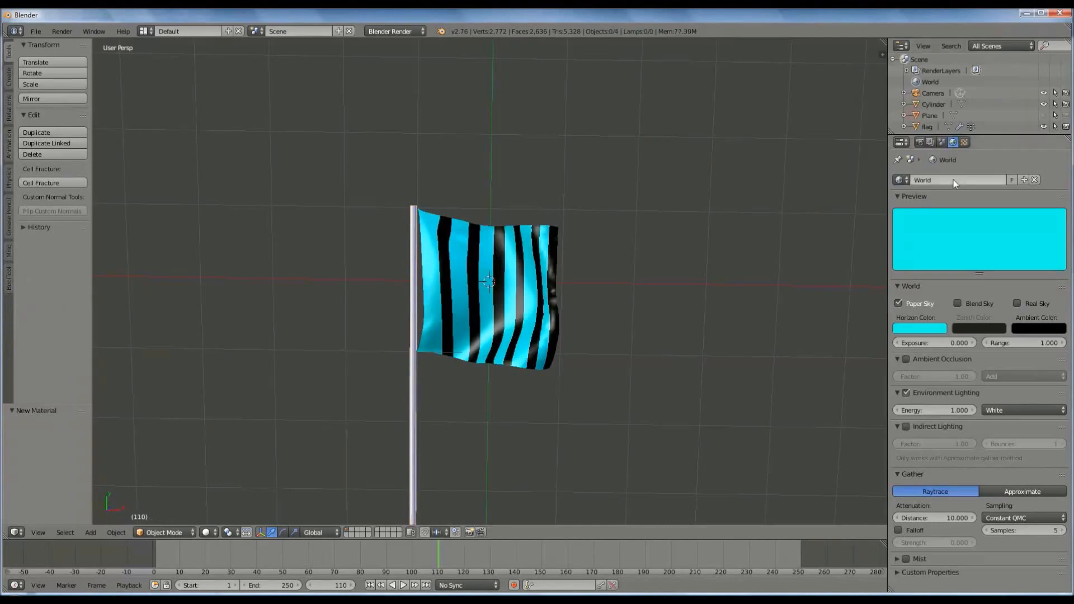
# Move the camera over the flag, about -6.97 and slightly further along X, and about 5.66 along Y
pyautogui.click(932, 93)
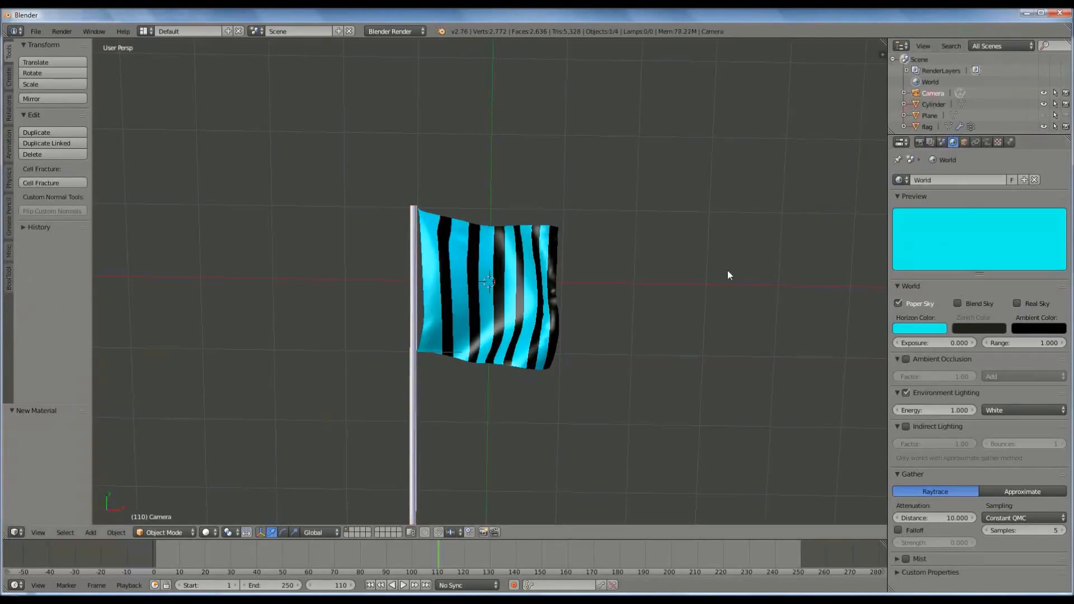
pyautogui.scroll(-4, 683, 274)
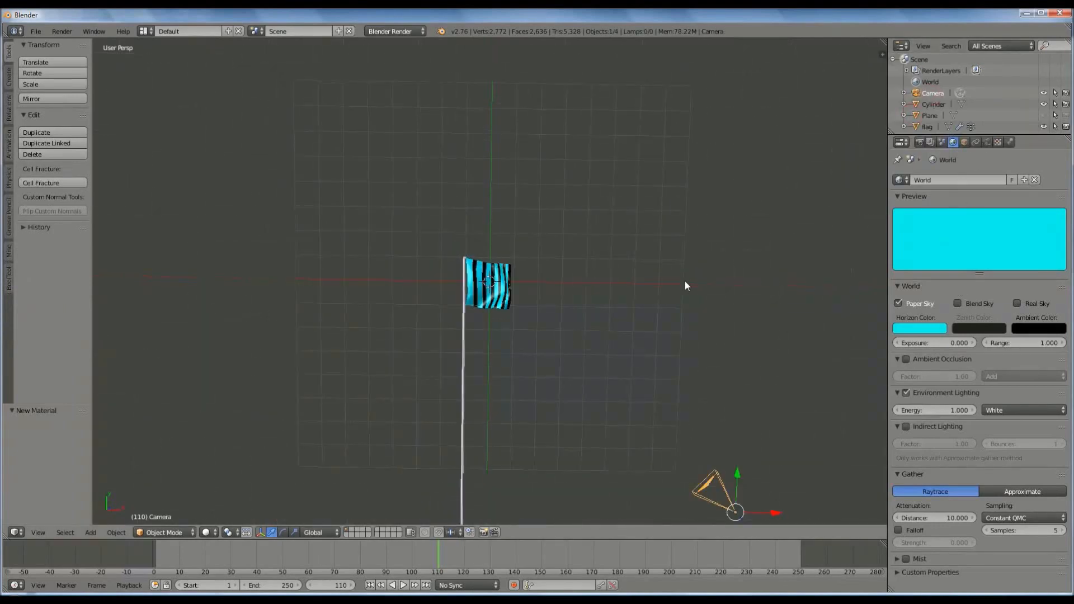
pyautogui.moveTo(777, 511); pyautogui.dragTo(552, 492)
pyautogui.moveTo(552, 492); pyautogui.dragTo(631, 432, button='middle')
pyautogui.moveTo(546, 434); pyautogui.dragTo(537, 355, button='middle')
pyautogui.press('KP_7')
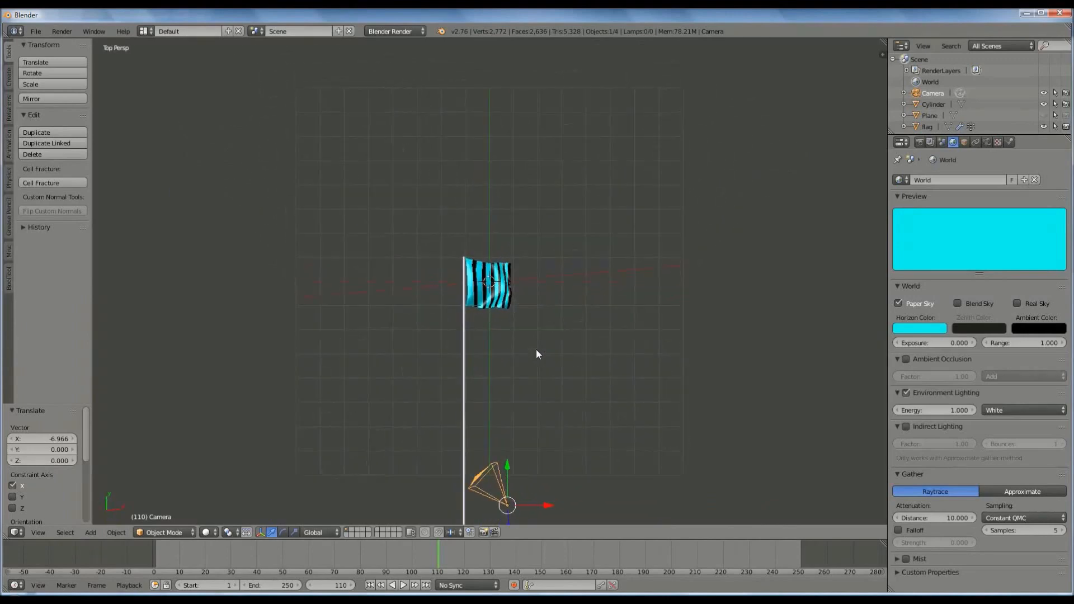
pyautogui.moveTo(542, 511); pyautogui.dragTo(526, 509)
pyautogui.moveTo(493, 468); pyautogui.dragTo(510, 276)
# Rotate the camera about 58.7° in the right view and about 47.8° in an angled front view so it faces the flag
pyautogui.press('KP_3')
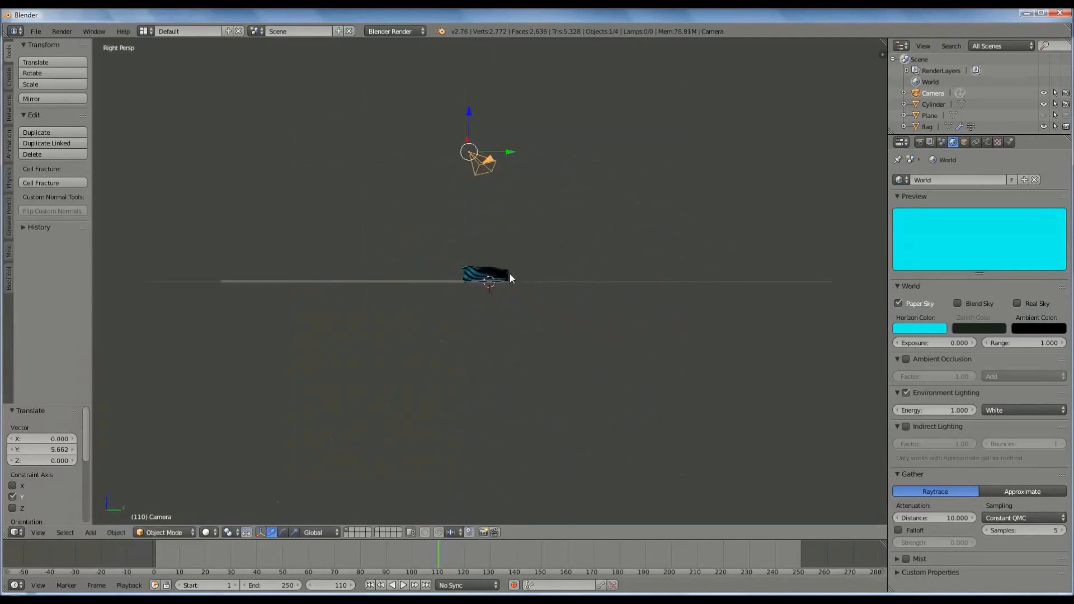
pyautogui.press('r')
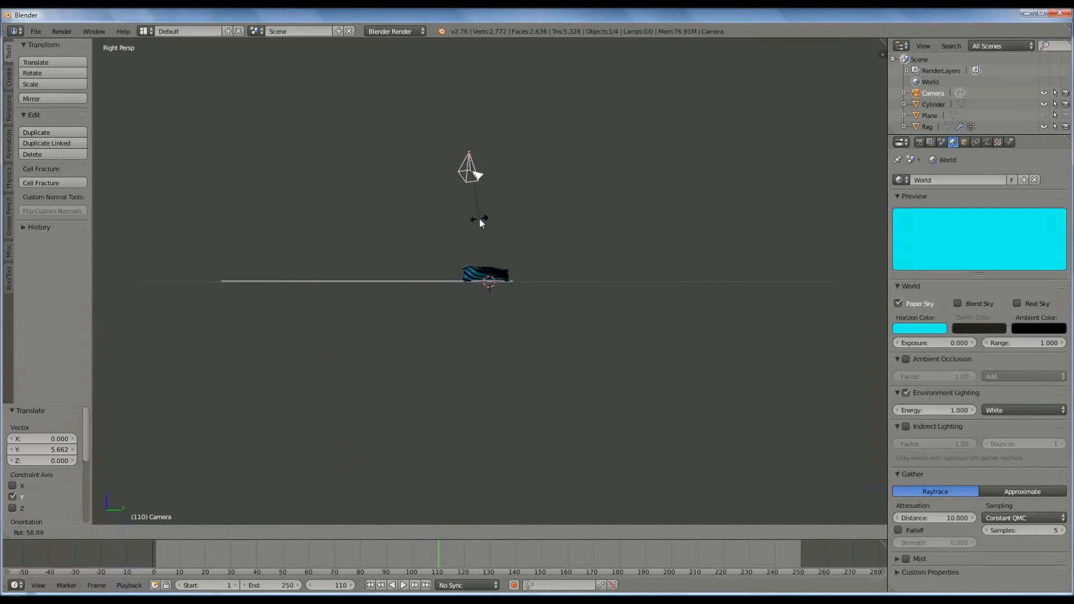
pyautogui.click(479, 217)
pyautogui.moveTo(511, 298); pyautogui.dragTo(636, 478, button='middle')
pyautogui.moveTo(543, 309); pyautogui.dragTo(548, 385, button='middle')
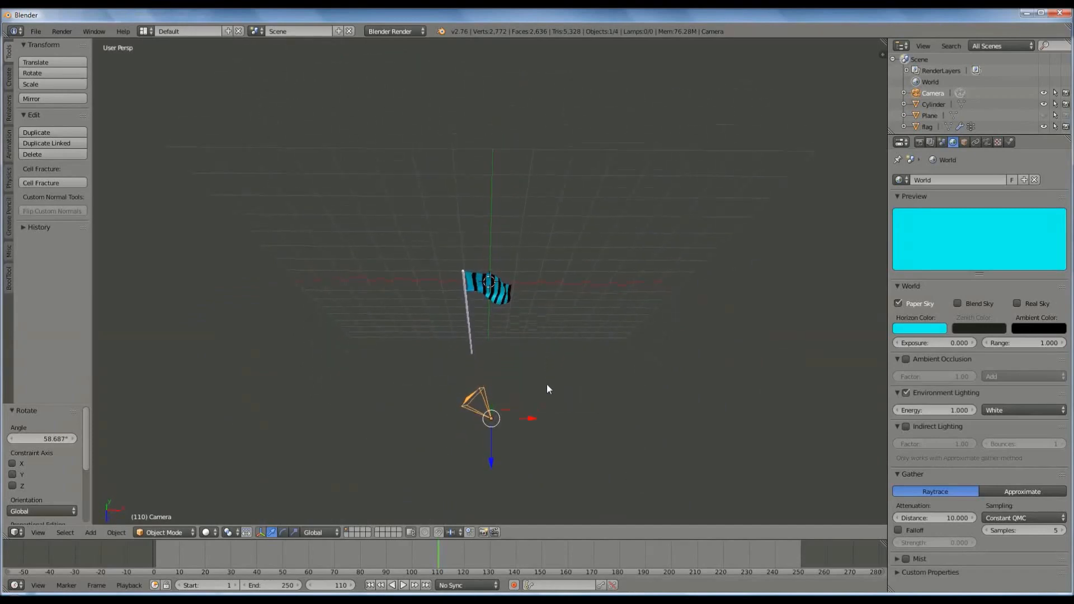
pyautogui.press('r')
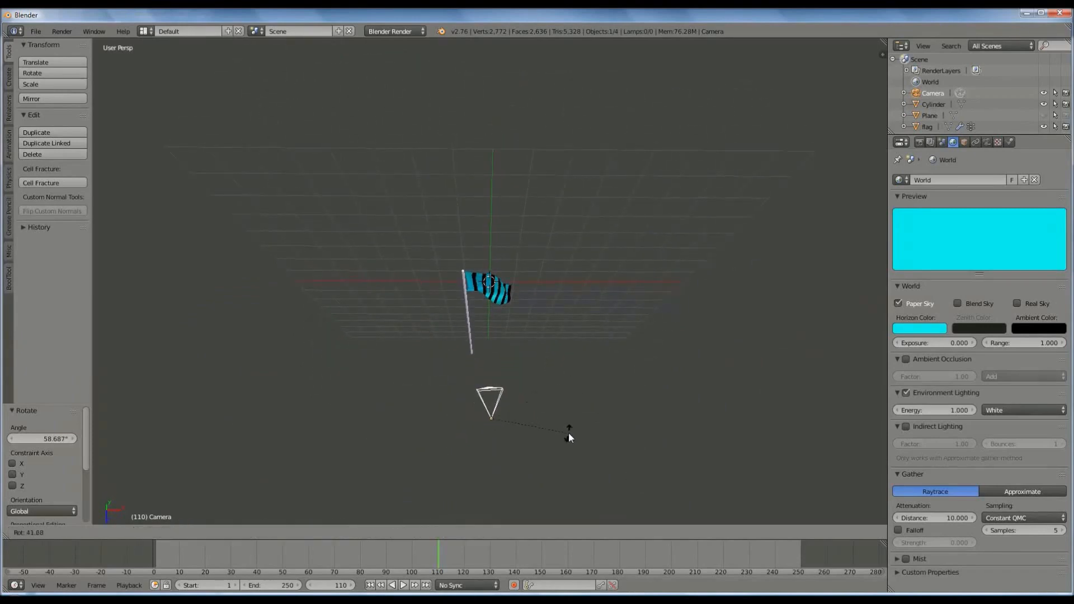
pyautogui.click(566, 438)
pyautogui.moveTo(568, 437); pyautogui.dragTo(590, 283, button='middle')
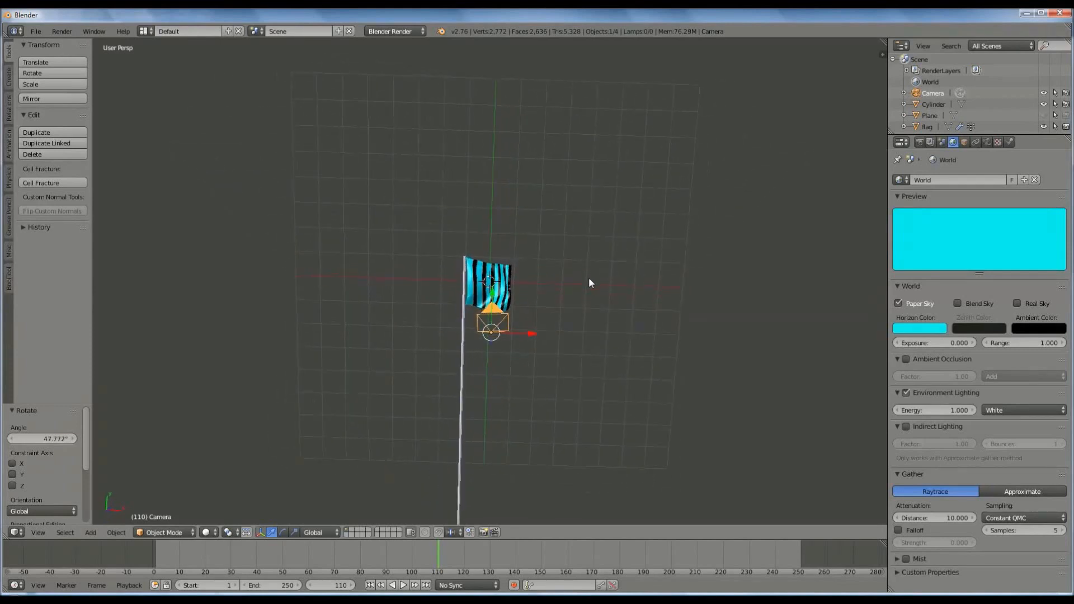
# Lock the camera to the view, frame the upright flag and pole top at about X -0.40, Y -0.43, Z 5.34, and unlock it
pyautogui.press('KP_0')
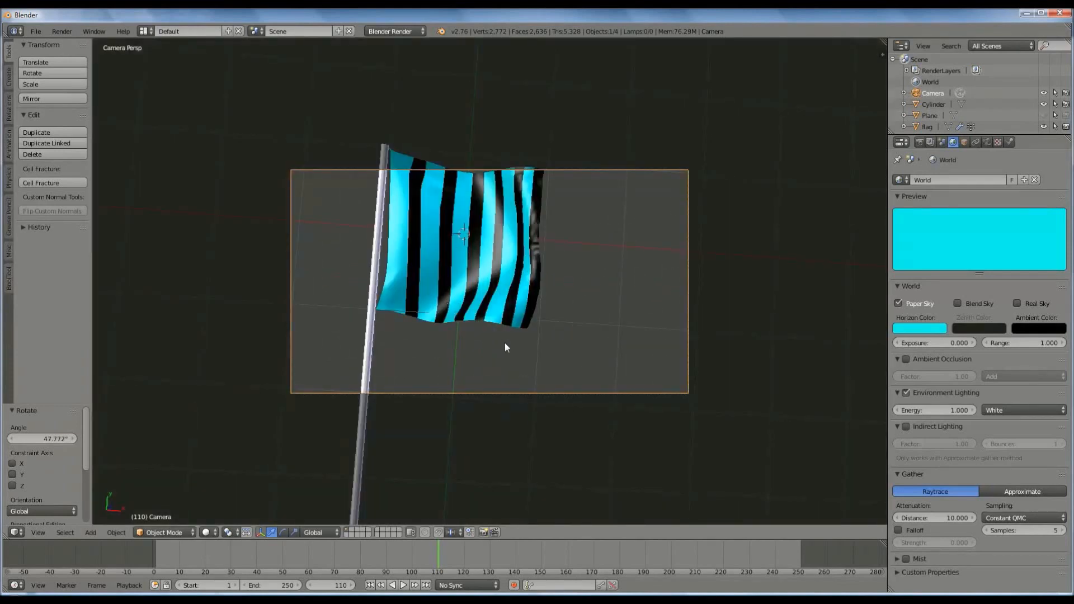
pyautogui.keyDown('shift'); pyautogui.moveTo(548, 344); pyautogui.dragTo(549, 334, button='middle'); pyautogui.keyUp('shift')
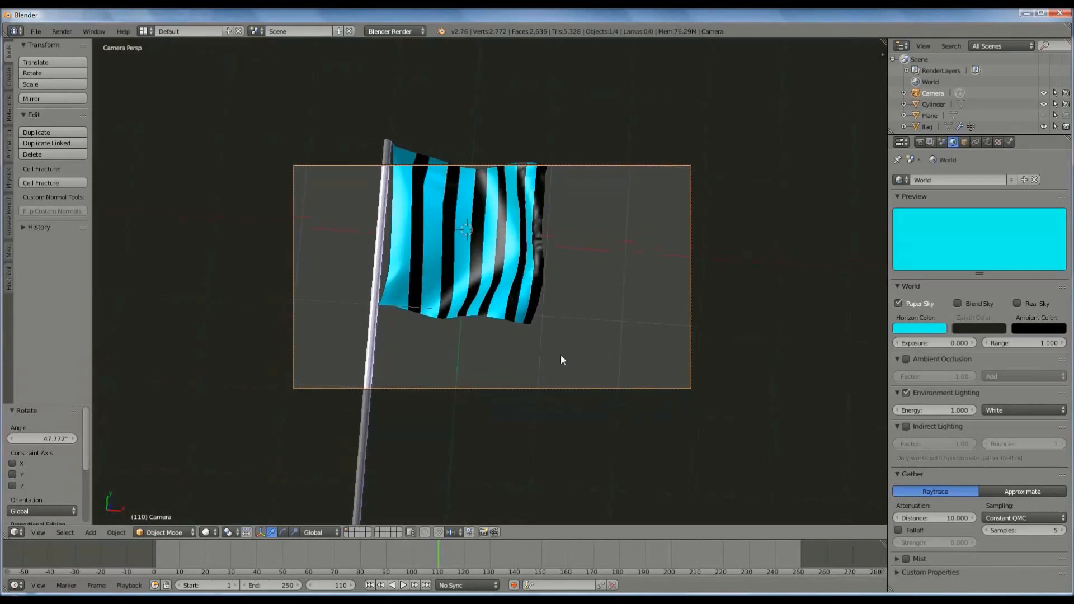
pyautogui.press('n')
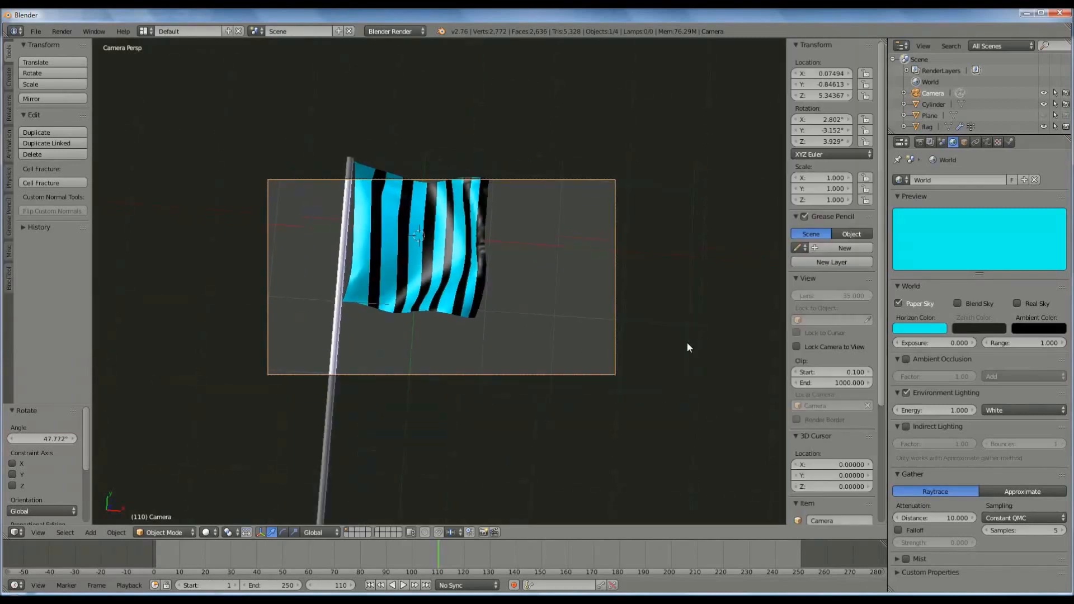
pyautogui.click(797, 347)
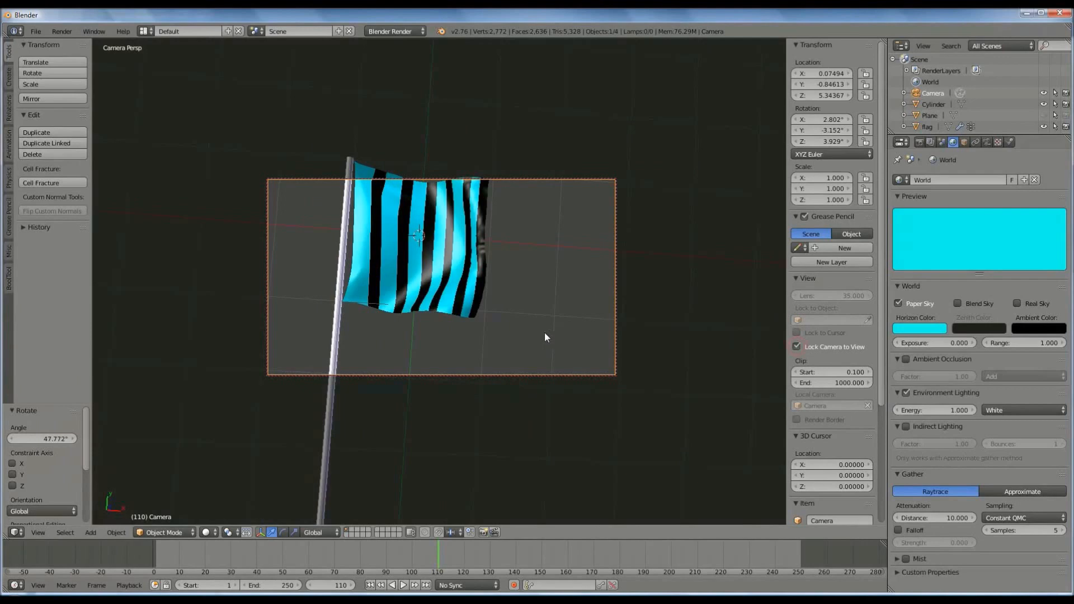
pyautogui.keyDown('shift'); pyautogui.moveTo(514, 327); pyautogui.dragTo(595, 362, button='middle'); pyautogui.keyUp('shift')
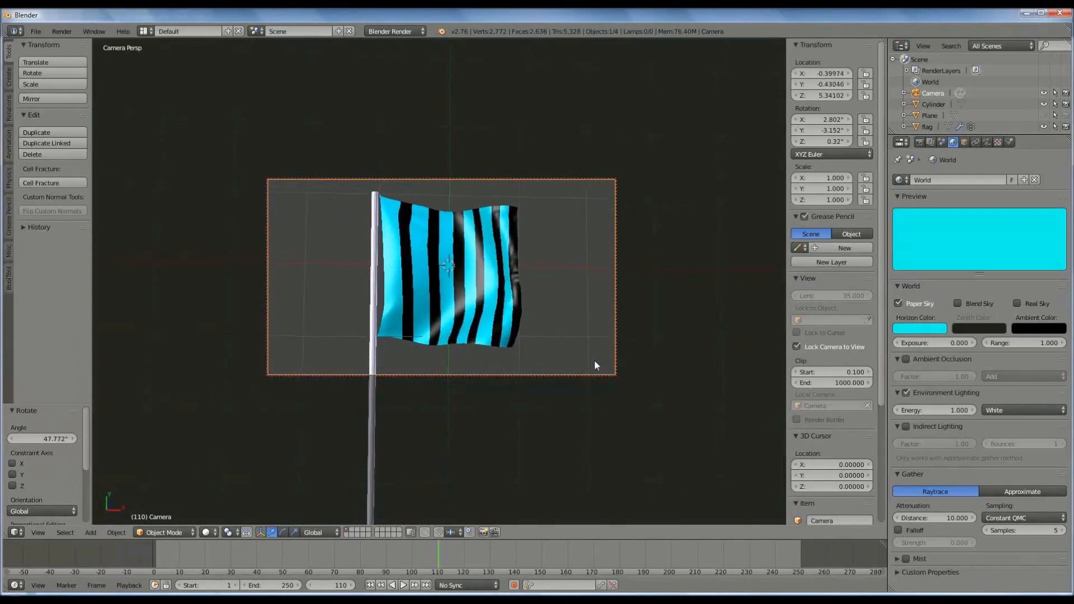
pyautogui.moveTo(595, 361); pyautogui.dragTo(595, 360, button='middle')
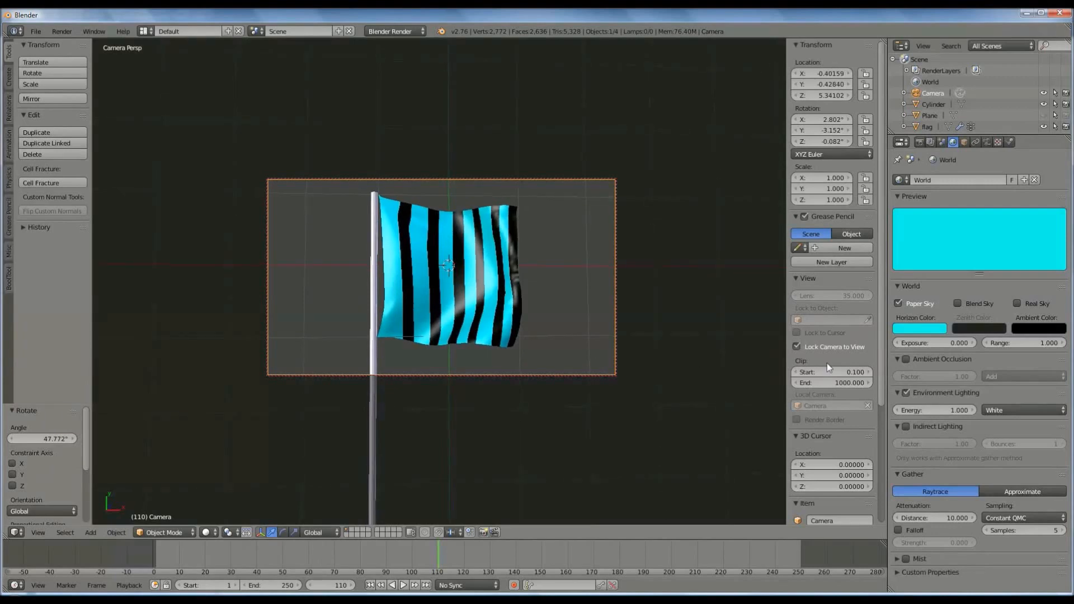
pyautogui.click(796, 347)
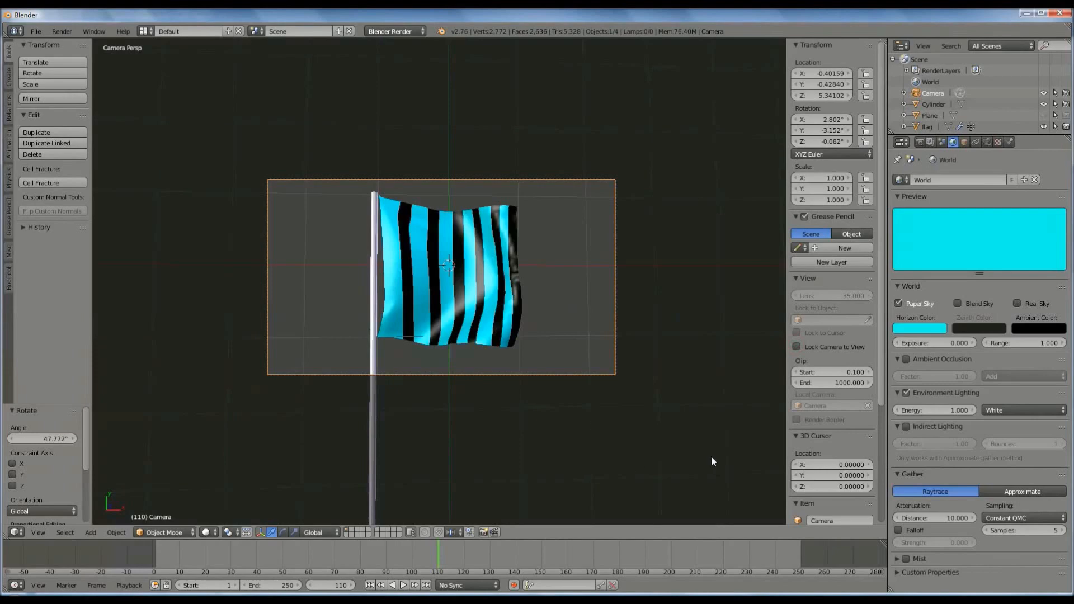
# Set the render output format to AVI JPEG and render a still of the current frame
pyautogui.click(920, 143)
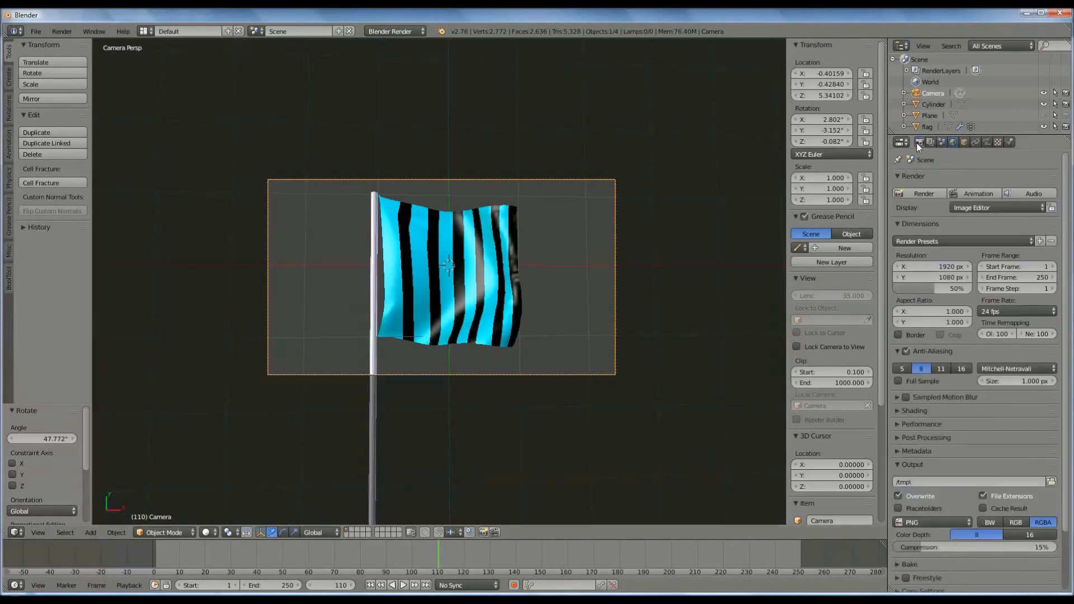
pyautogui.click(963, 522)
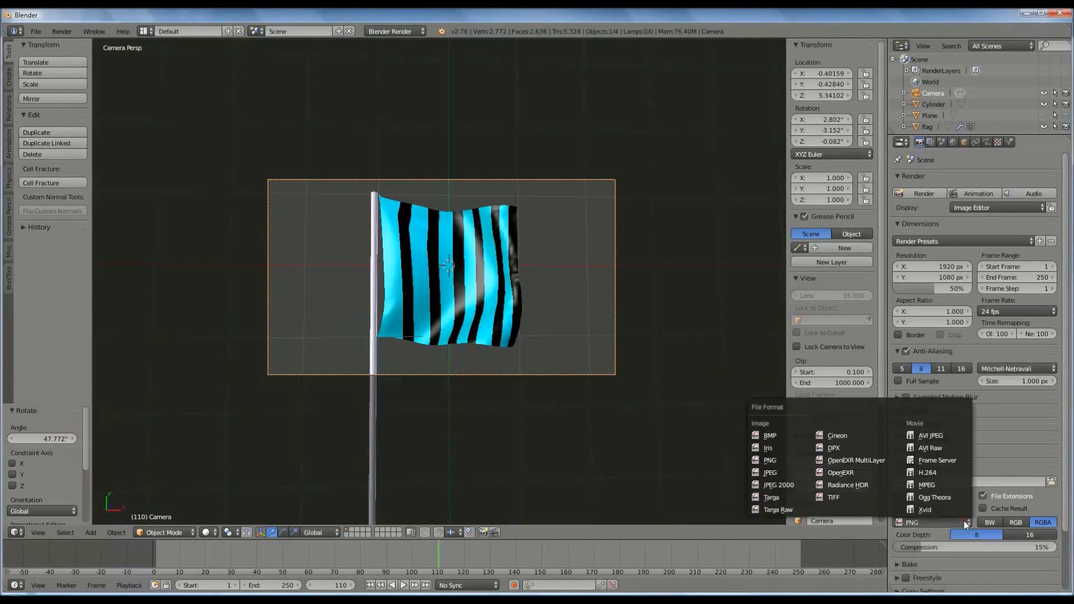
pyautogui.click(948, 438)
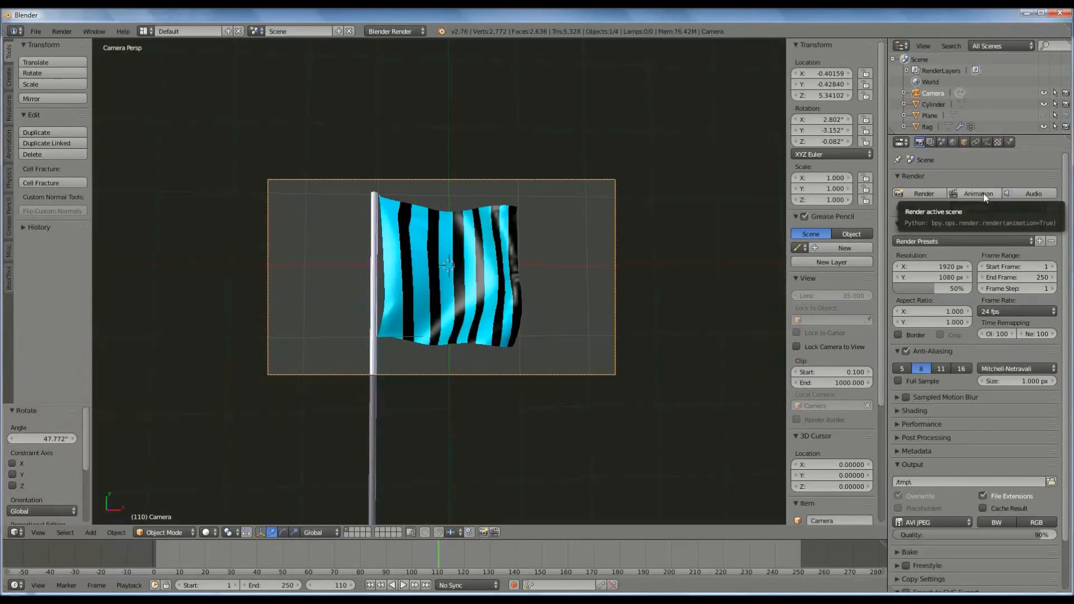
pyautogui.click(931, 195)
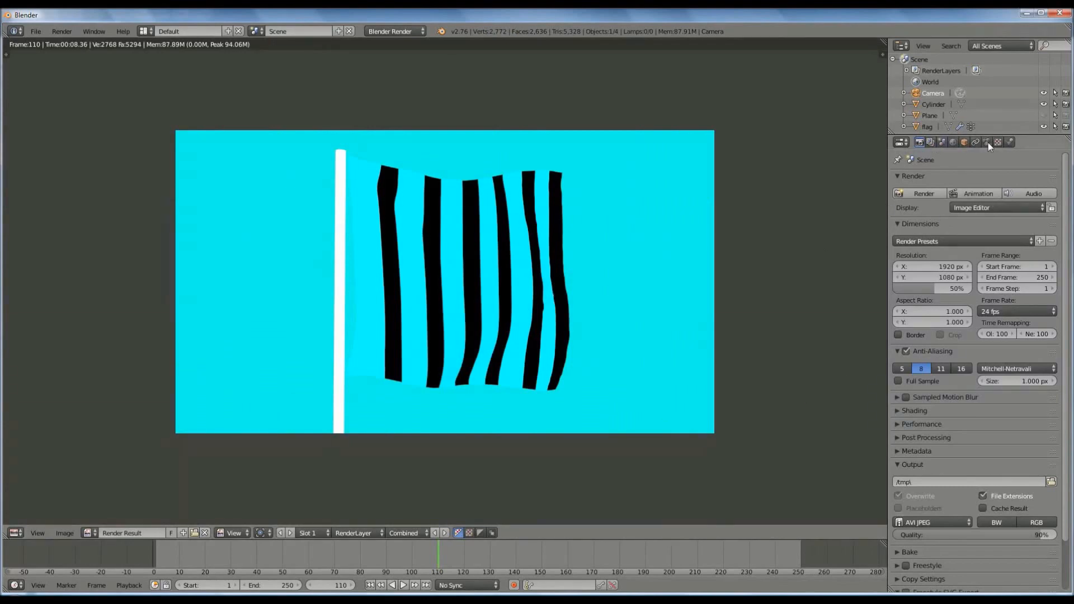
# Change the world's horizon colour to light peach and render the current frame again
pyautogui.click(953, 142)
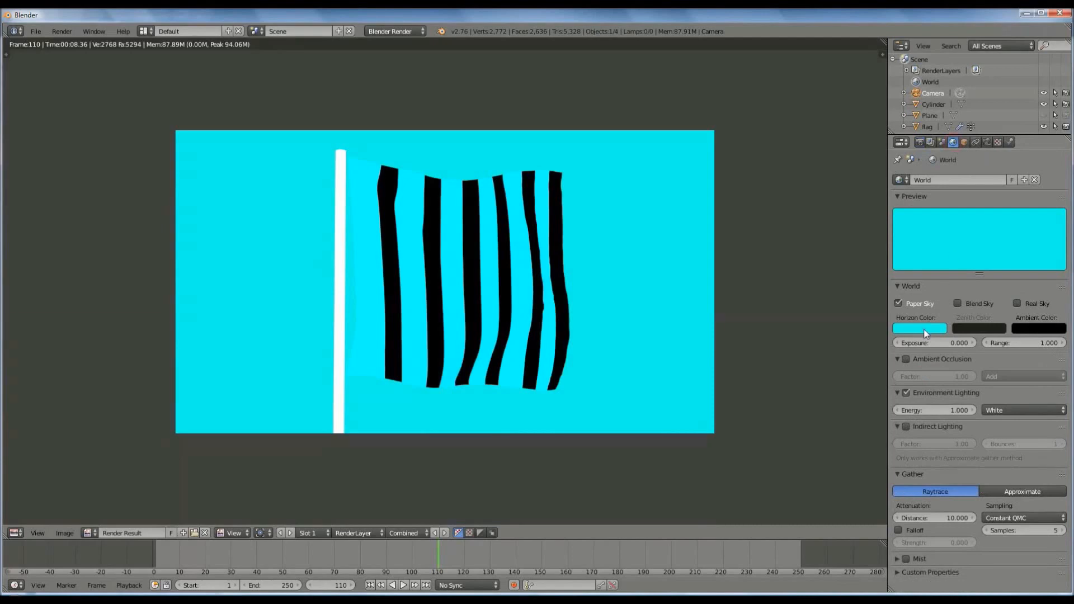
pyautogui.click(926, 330)
pyautogui.click(938, 220)
pyautogui.click(931, 232)
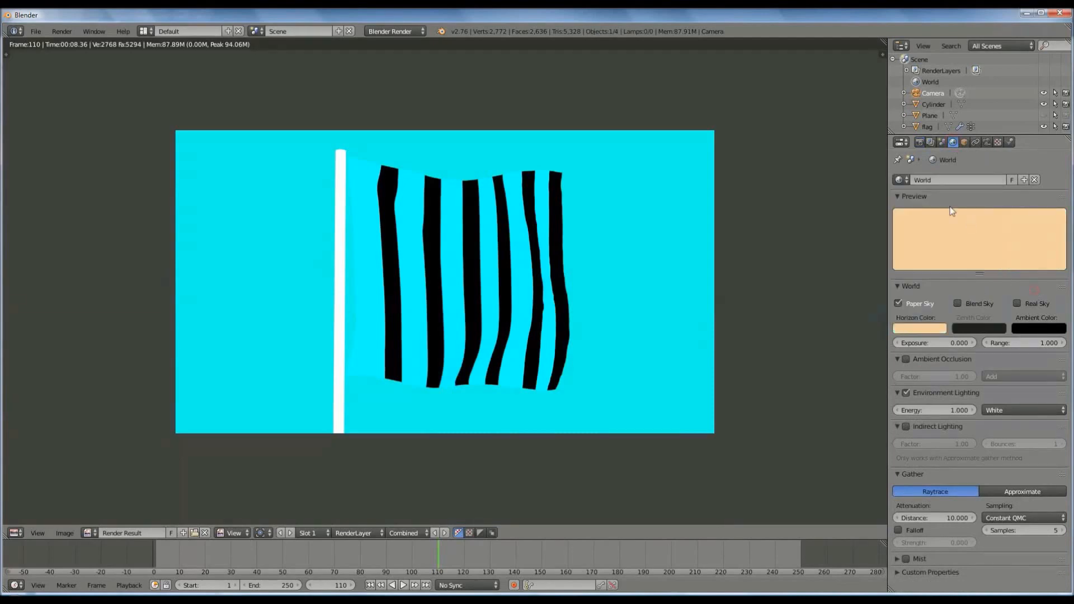
pyautogui.click(920, 142)
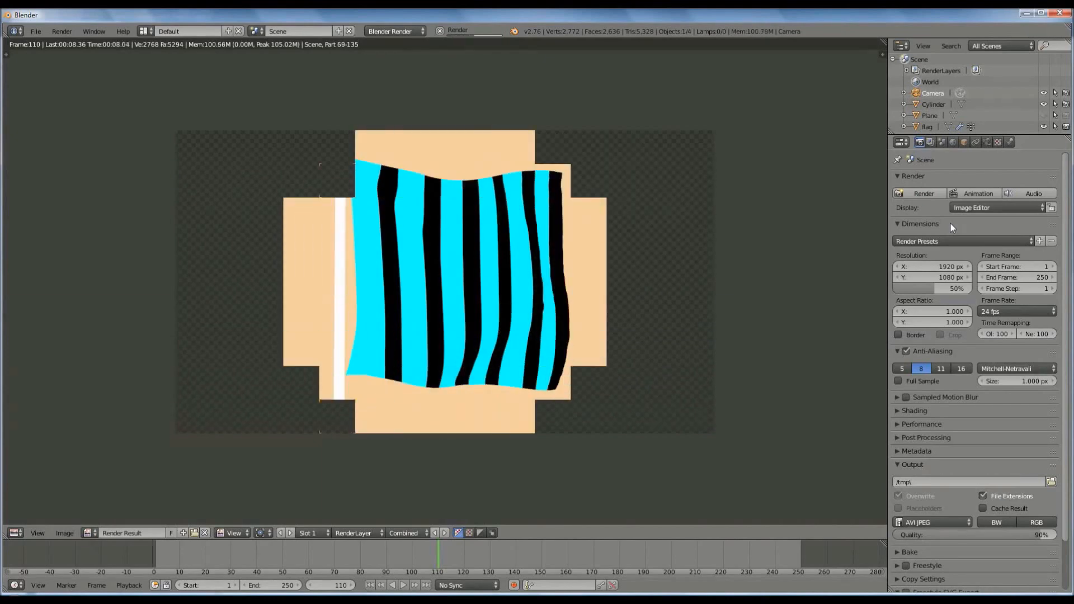
# Render the full 250-frame animation and play back the rendered result
pyautogui.click(979, 193)
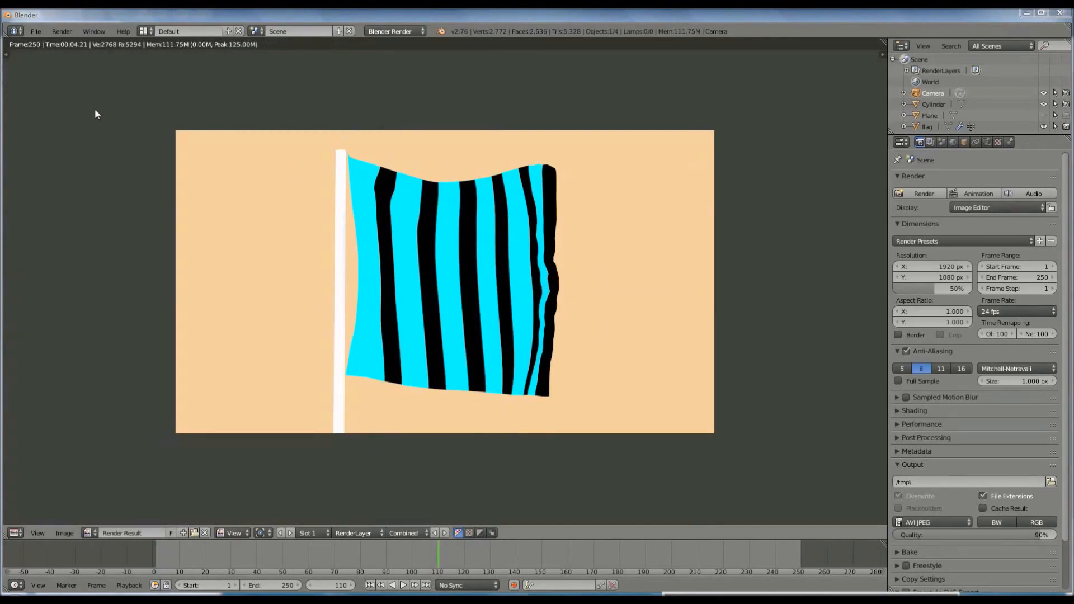
pyautogui.click(96, 31)
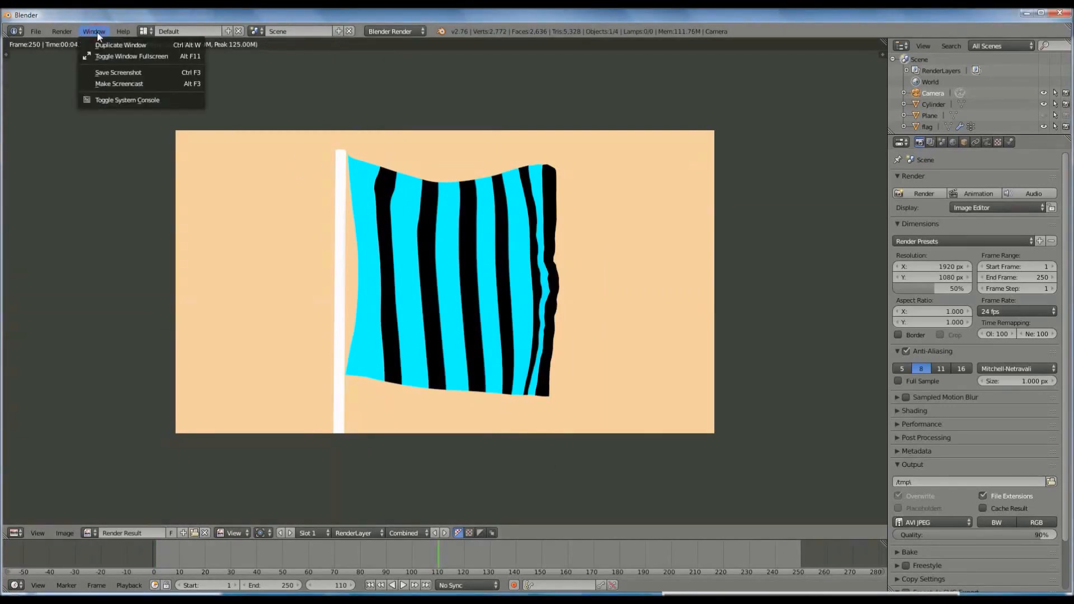
pyautogui.click(63, 31)
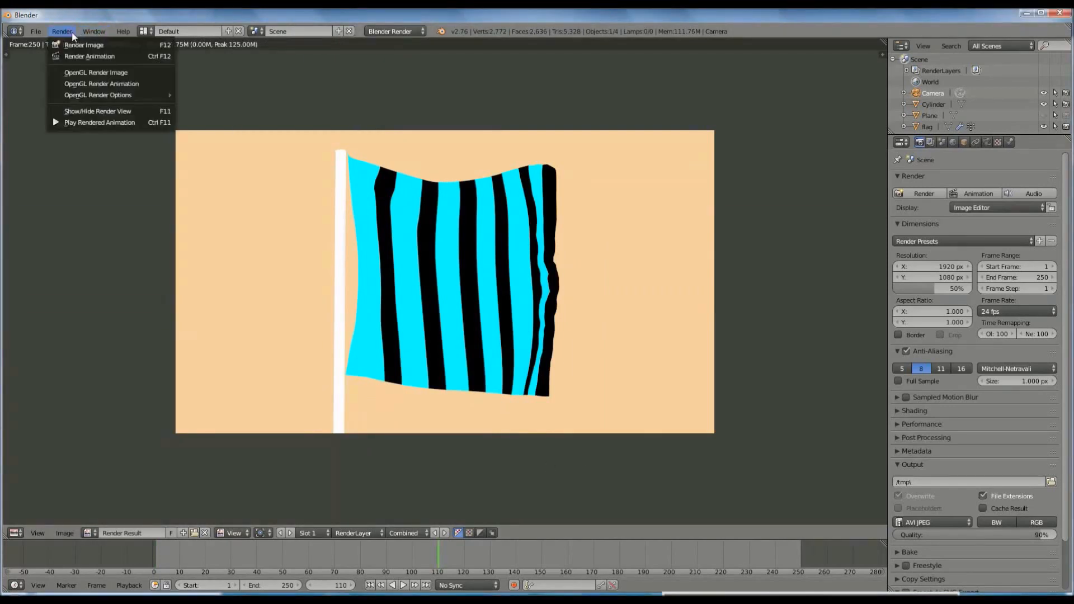
pyautogui.click(86, 122)
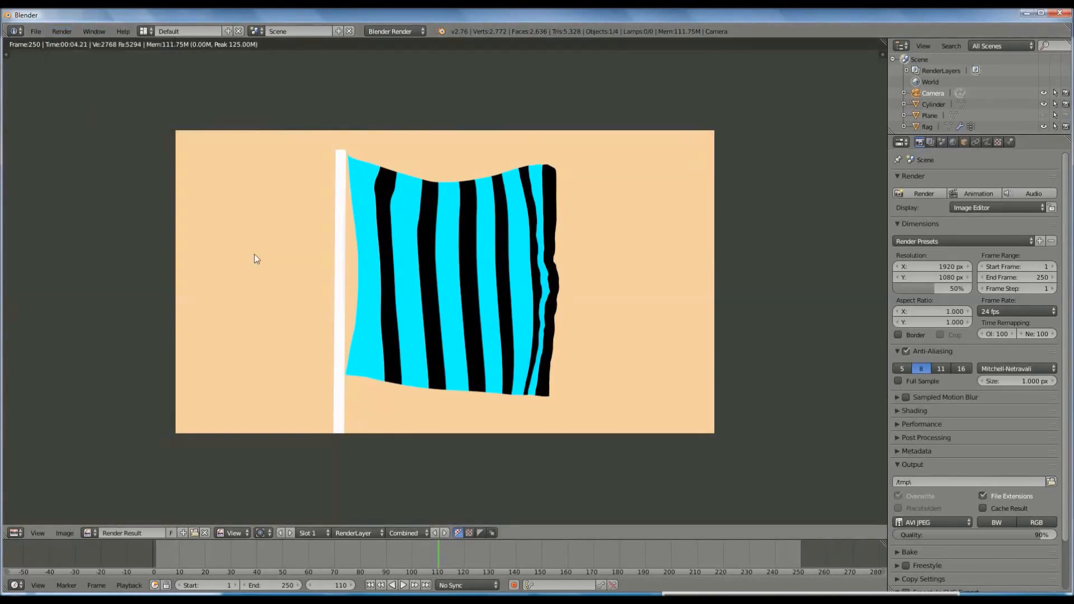